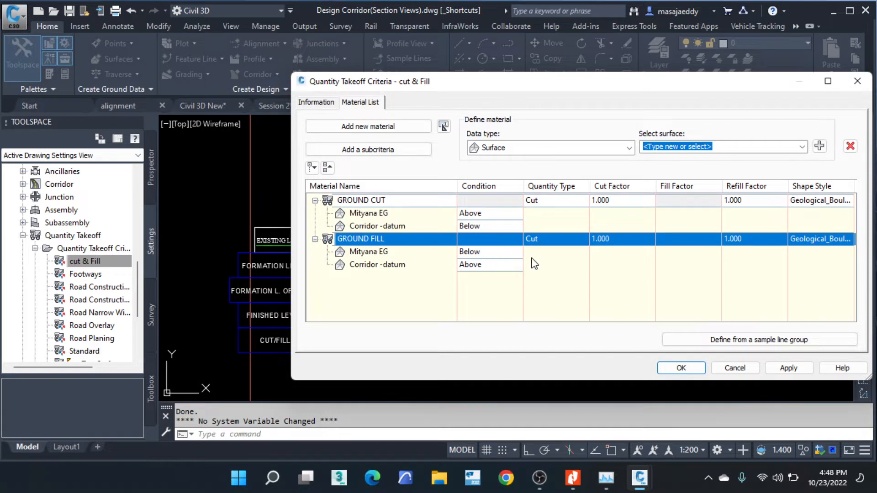
- Accept the cut & Fill quantity takeoff criteria and close its definition
click(681, 368)
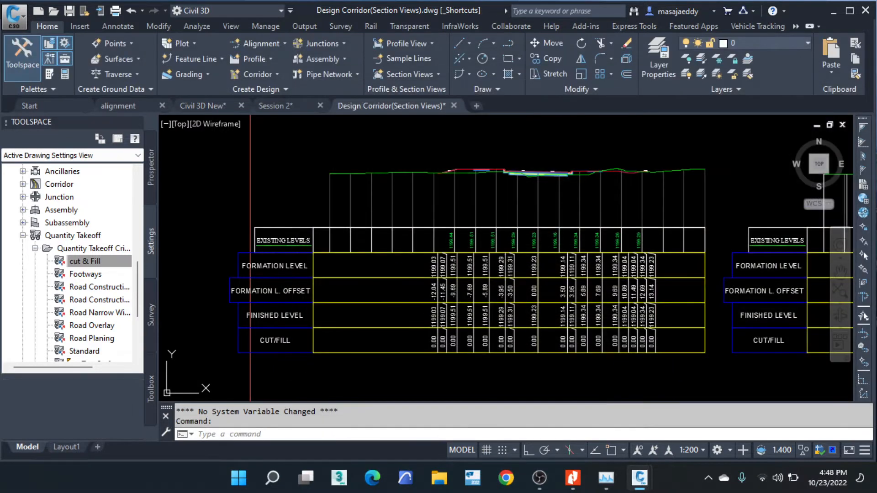
right_click(106, 247)
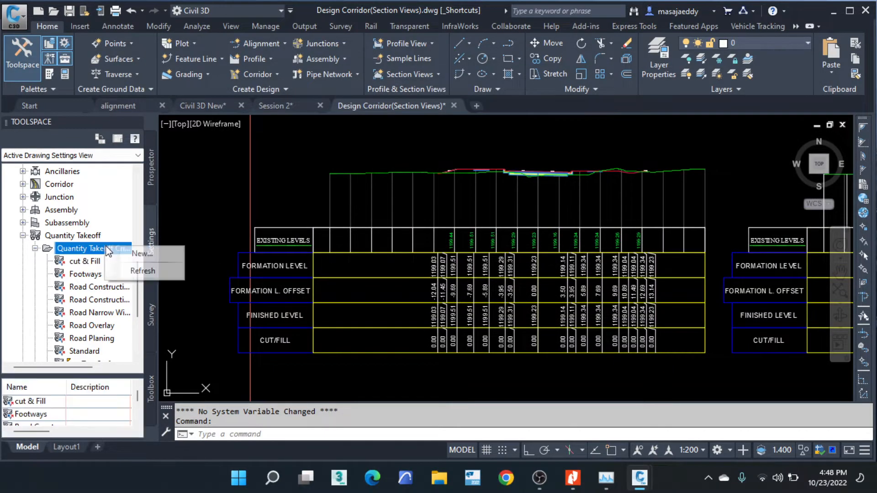
click(139, 254)
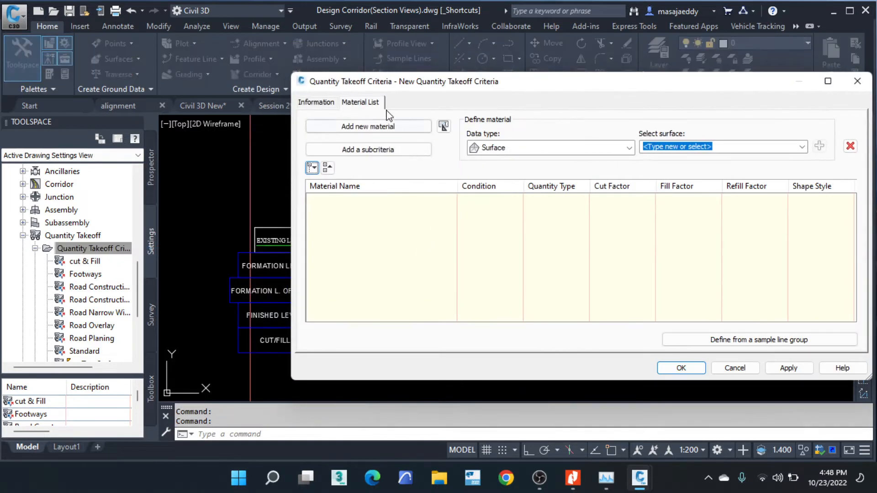
click(317, 102)
drag(404, 136, 245, 143)
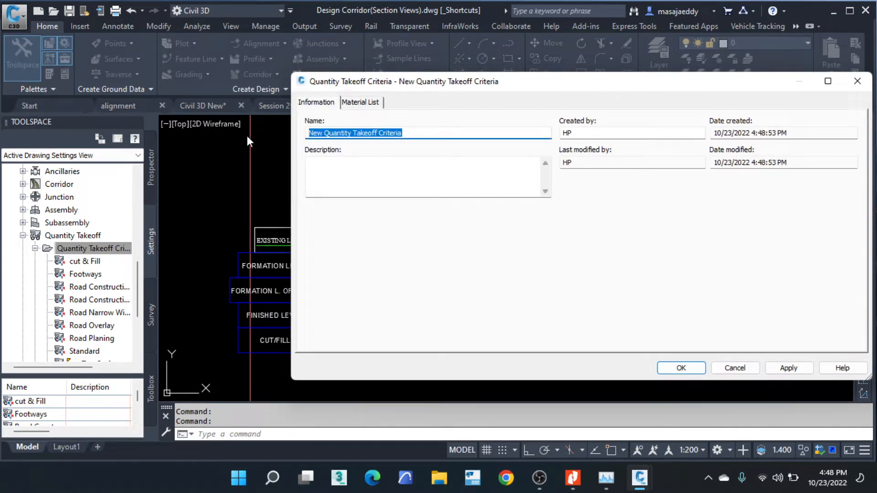
text(mATERIAL LIST)
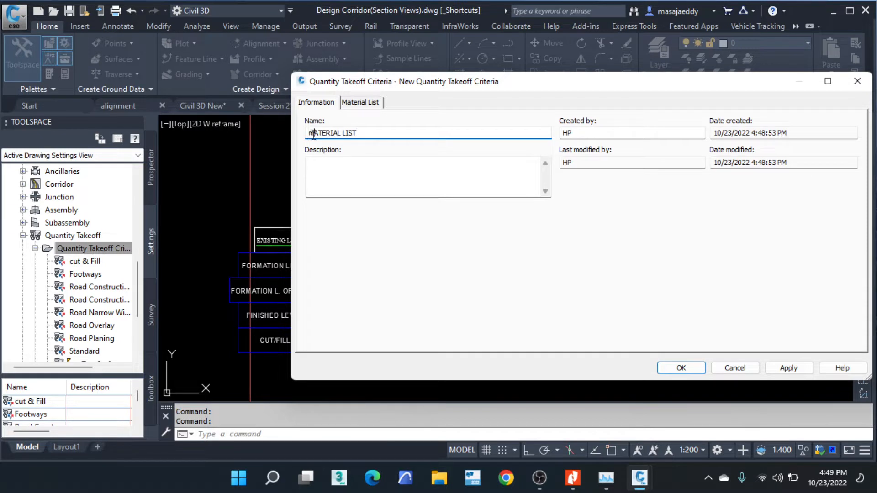
text(M)
click(368, 102)
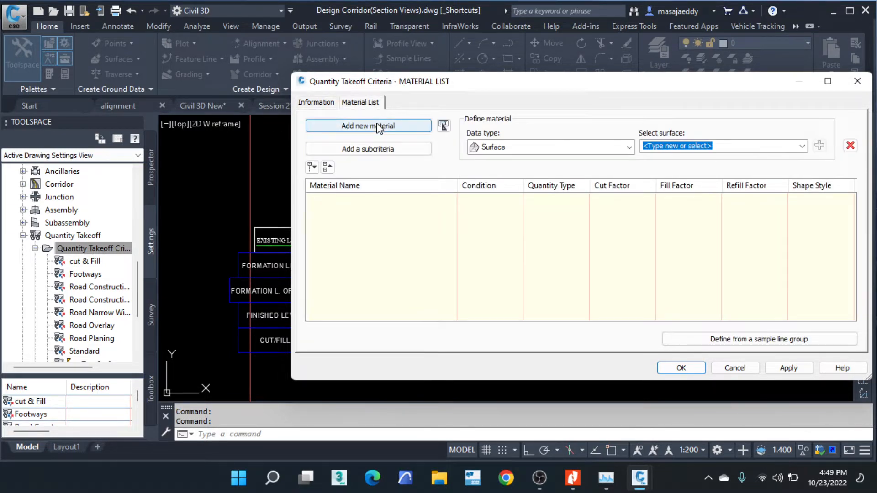
click(377, 128)
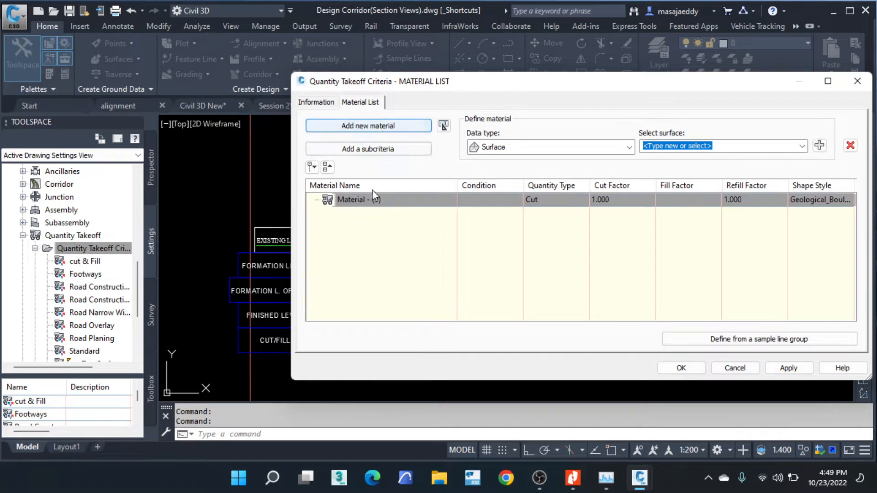
double_click(389, 201)
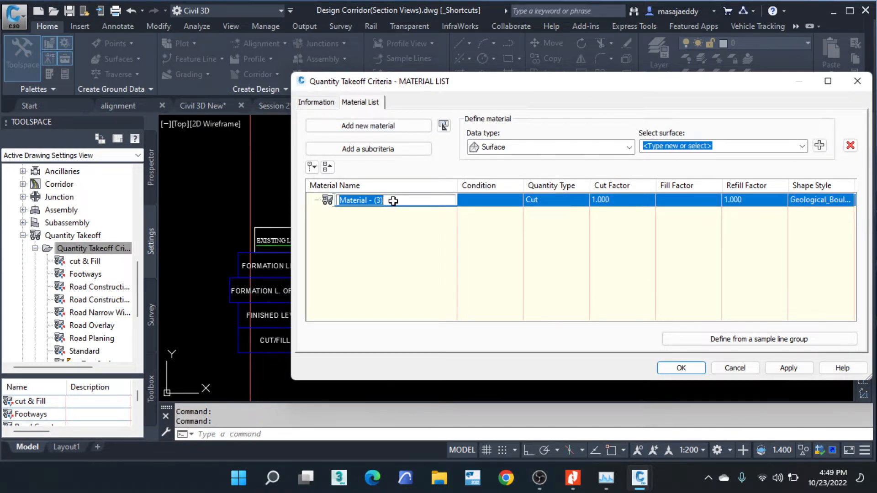
click(536, 82)
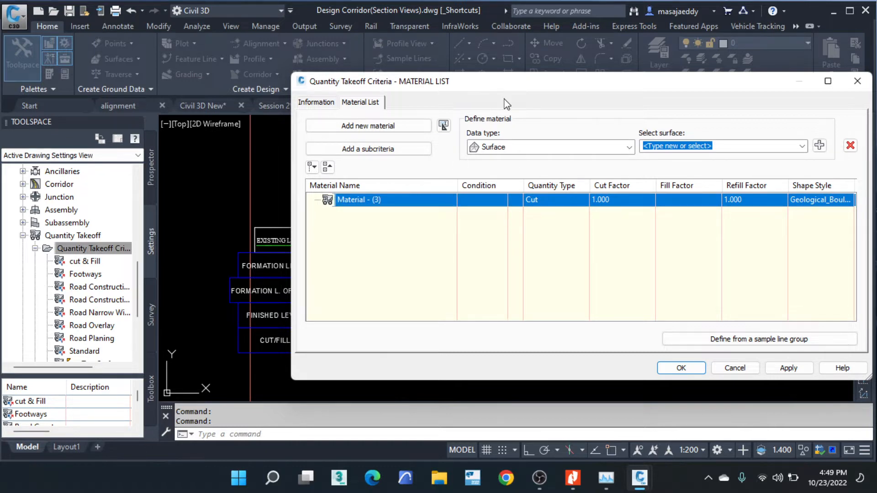
click(853, 82)
- Examine the pavement layers and ground lines in the road section views
scroll(780, 147, down, 5)
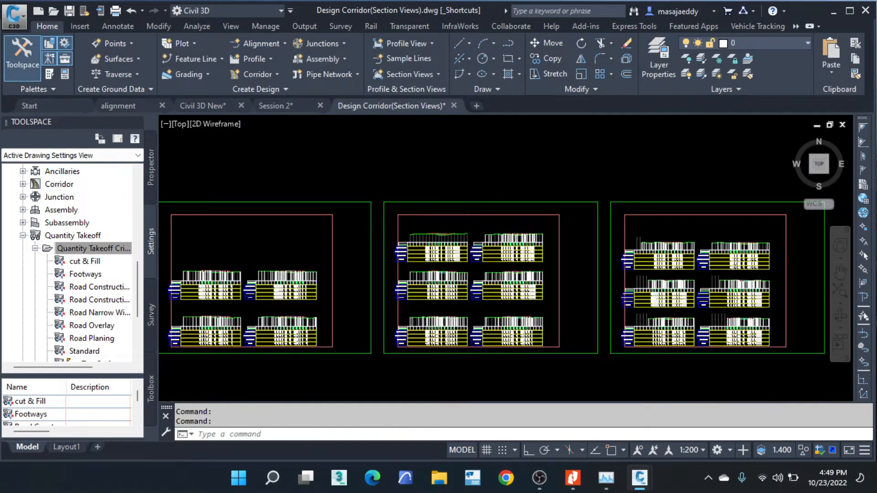
scroll(350, 237, up, 10)
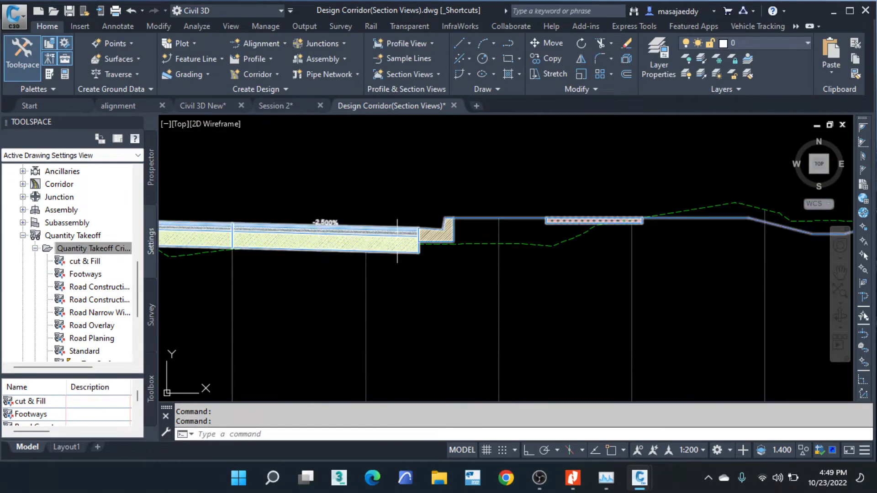
scroll(397, 241, down, 5)
scroll(517, 207, up, 3)
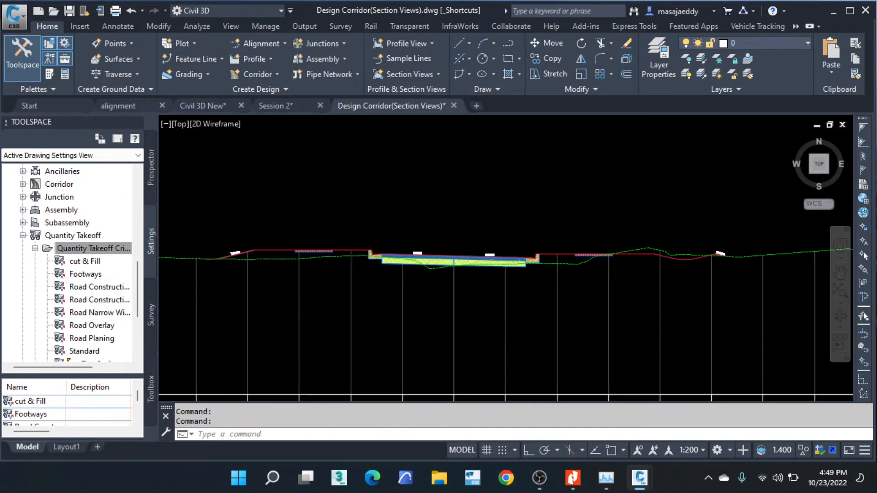
scroll(471, 231, up, 3)
scroll(446, 268, down, 6)
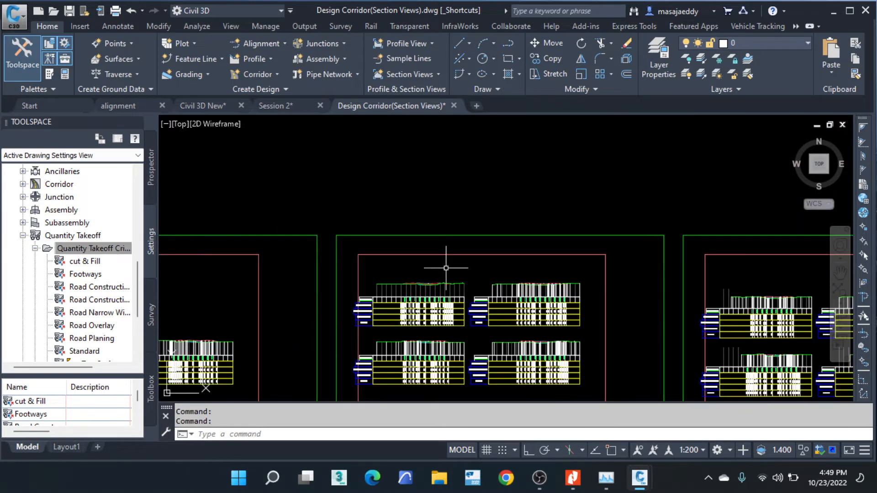
- Follow the corridor in plan from the section sheets to locate the road assemblies
scroll(434, 270, down, 8)
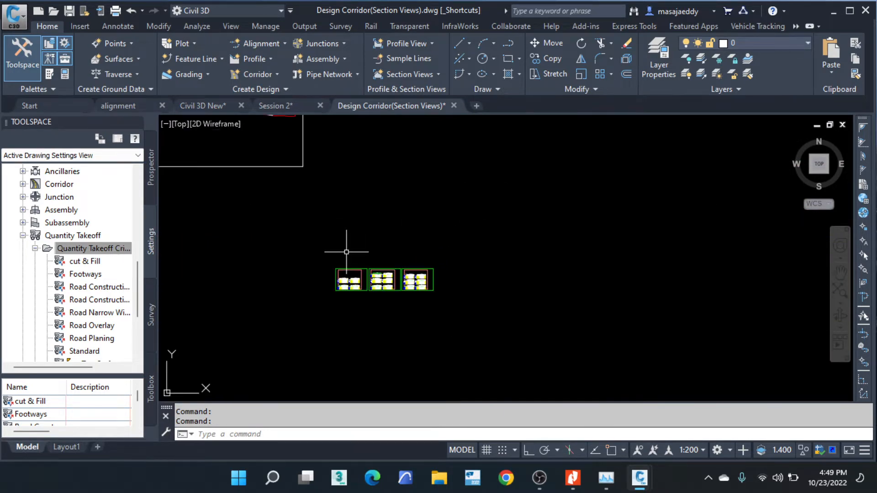
scroll(346, 252, down, 3)
scroll(310, 200, up, 3)
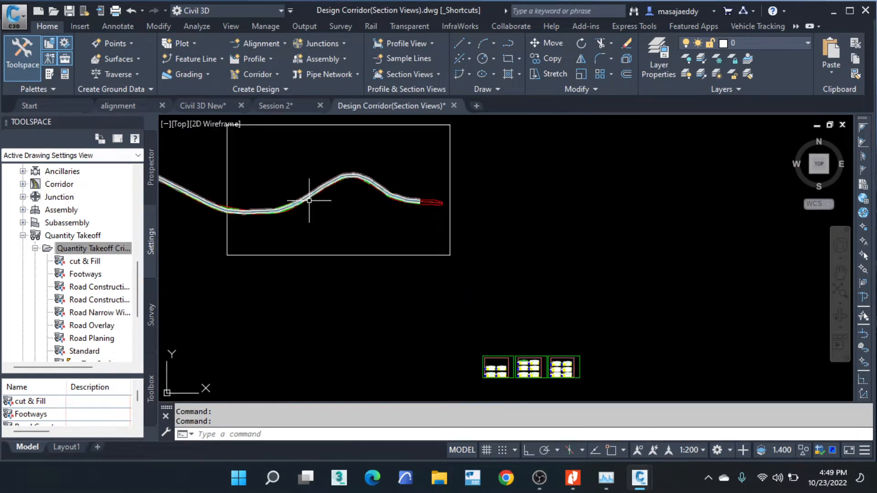
scroll(505, 245, down, 4)
middle_drag(257, 209, 535, 215)
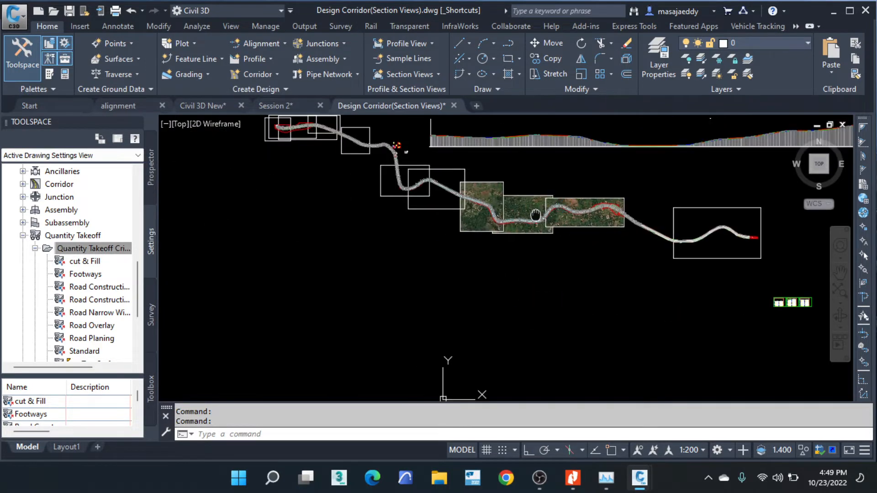
scroll(420, 172, up, 4)
scroll(420, 152, up, 4)
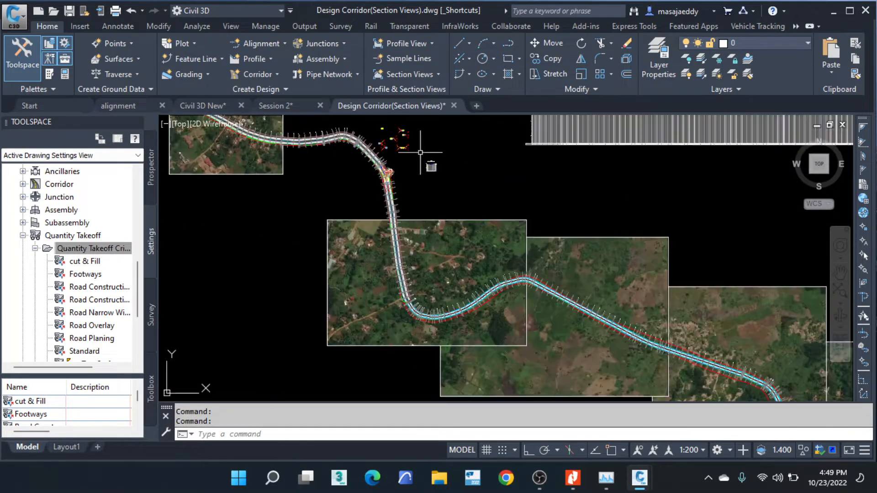
scroll(420, 152, up, 6)
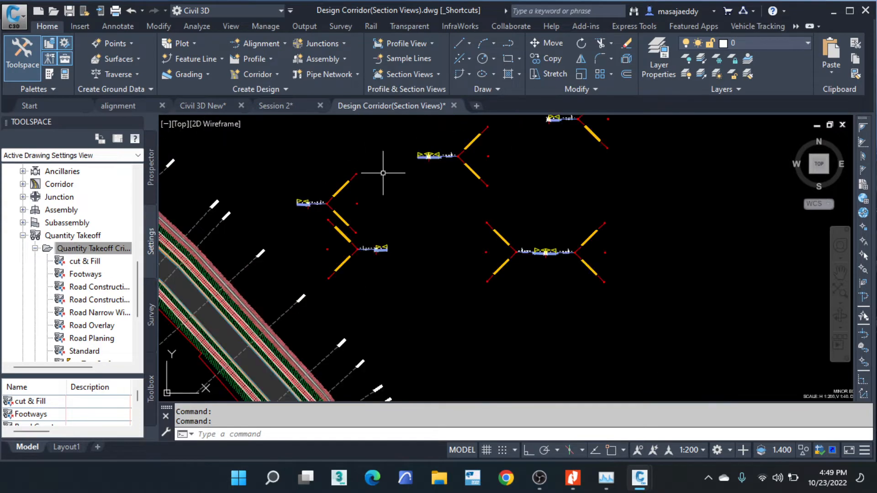
scroll(407, 221, down, 8)
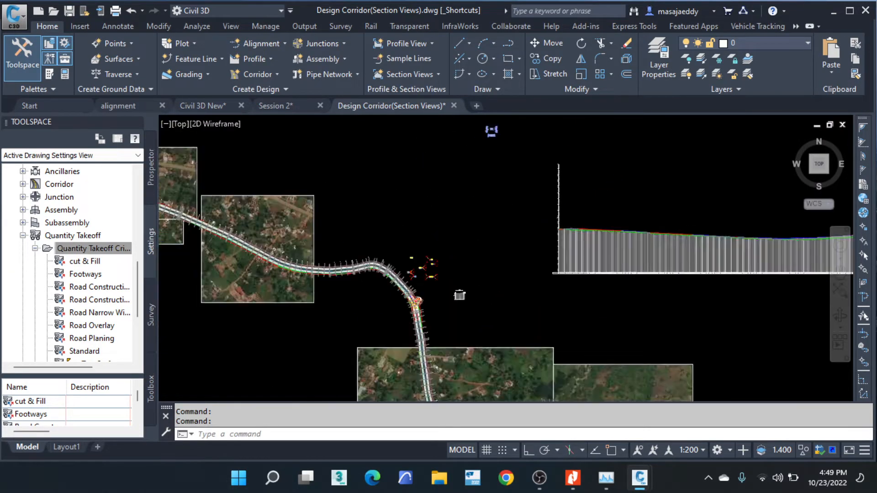
scroll(392, 208, down, 2)
- Examine the pavement layers of the median assembly and the two-lane carriageway assembly
scroll(460, 192, up, 10)
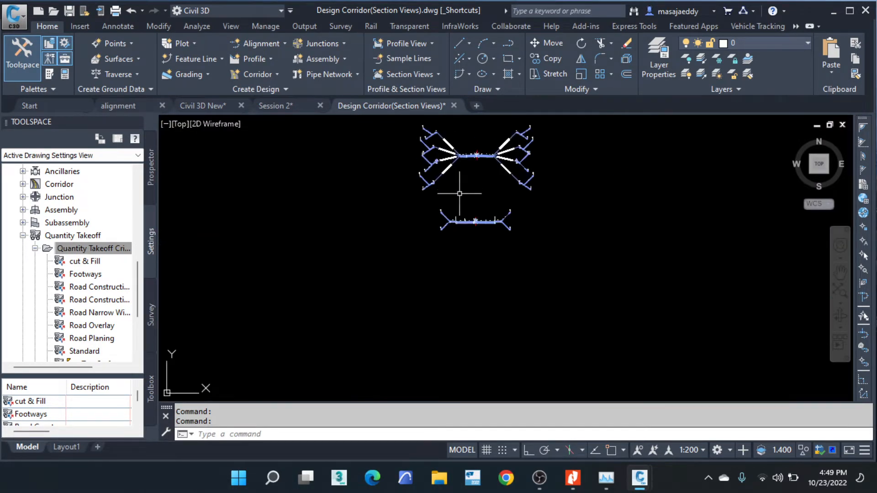
scroll(459, 194, up, 10)
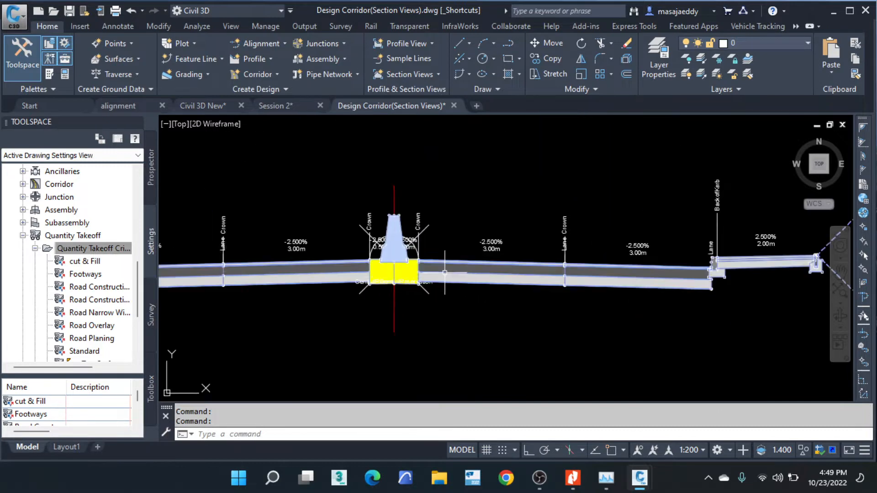
scroll(445, 273, up, 2)
scroll(426, 275, down, 6)
middle_drag(436, 208, 437, 333)
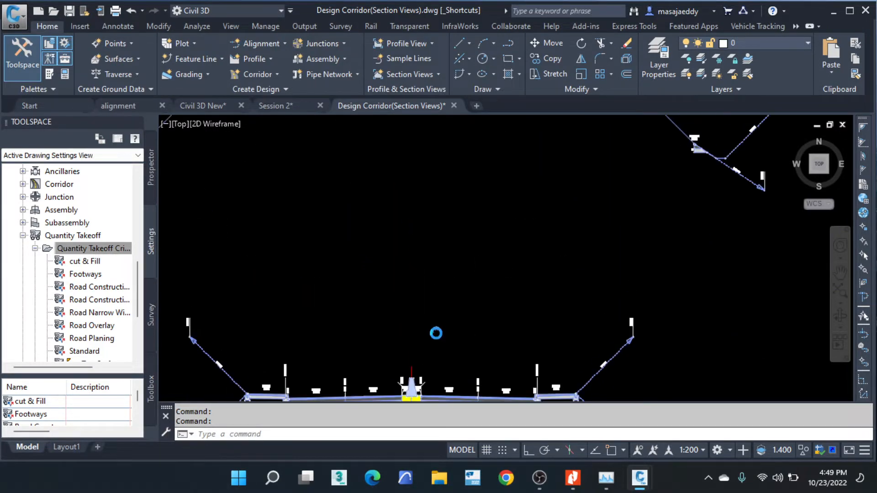
scroll(446, 333, down, 2)
scroll(446, 255, up, 8)
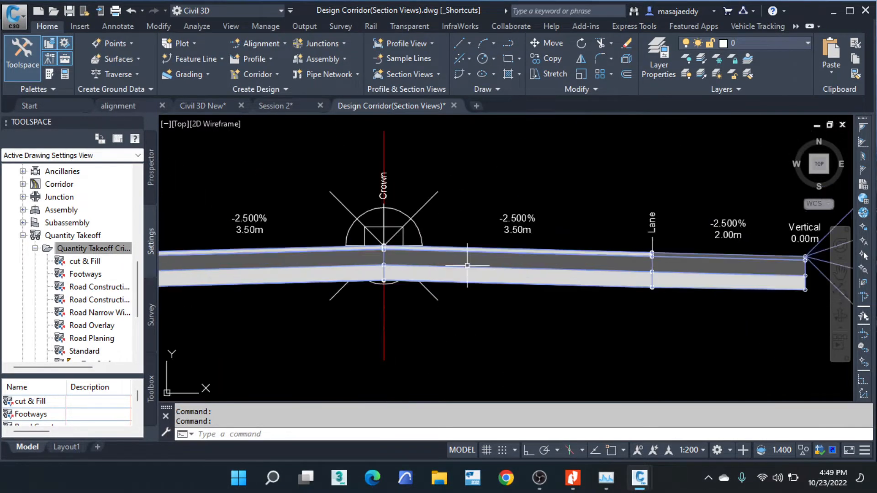
scroll(467, 264, up, 2)
scroll(459, 199, down, 2)
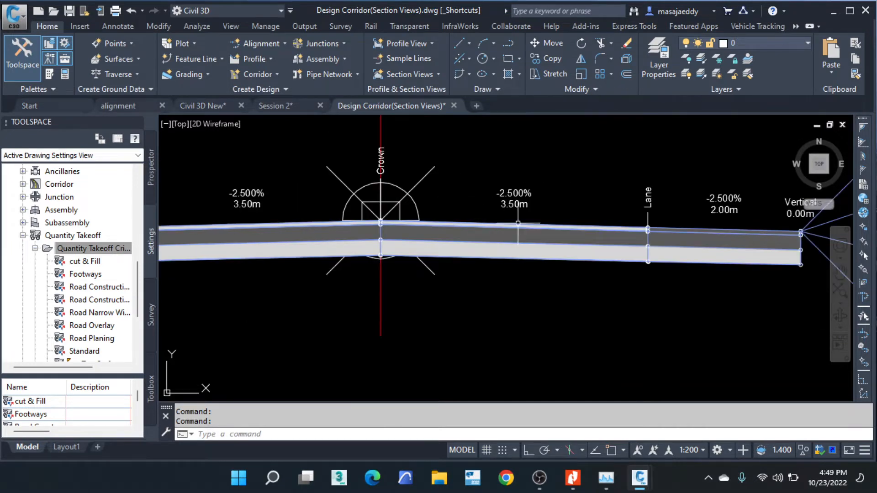
mouse_move(516, 219)
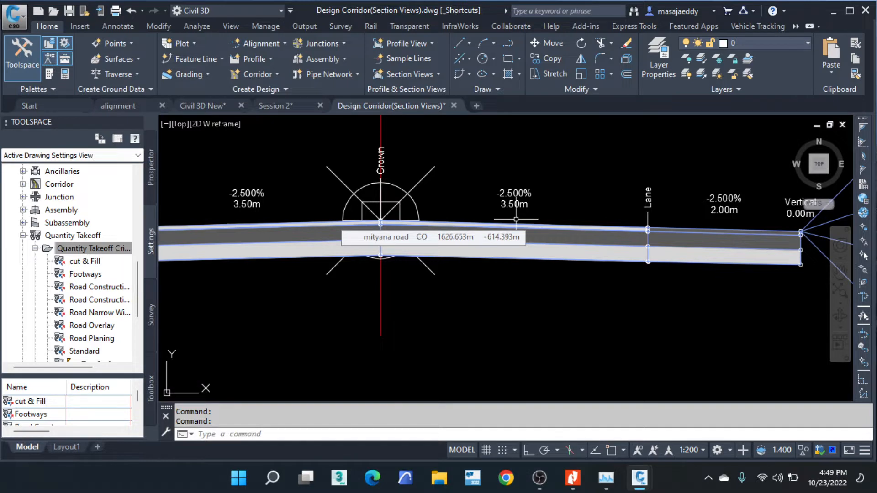
scroll(525, 214, down, 3)
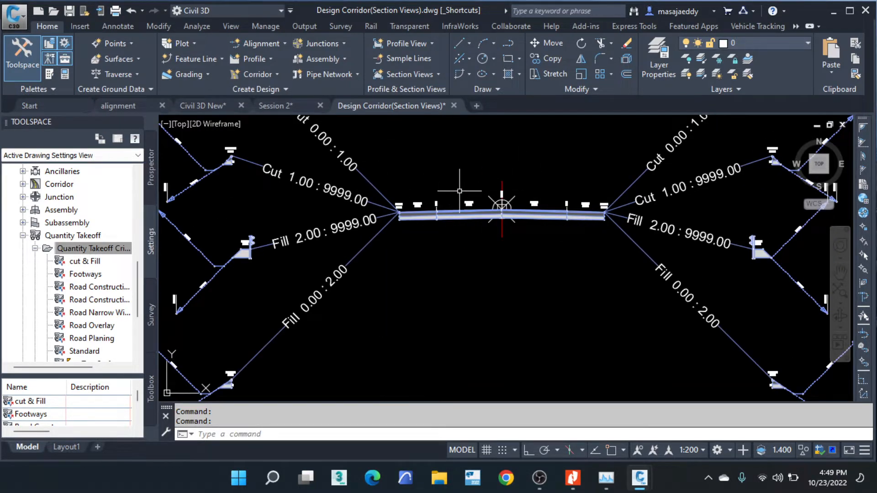
- Review the course depth parameters of the 3.50 m lane subassembly on the crown's left side
mouse_move(459, 191)
scroll(478, 212, up, 4)
click(454, 201)
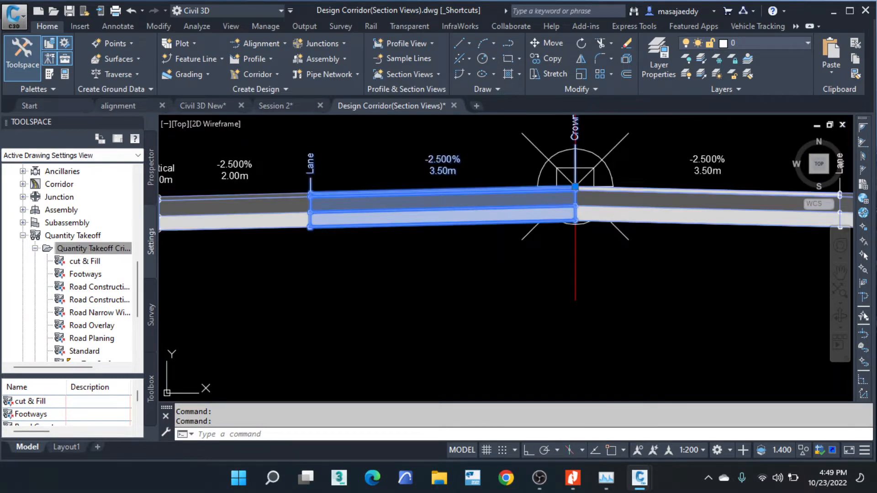
right_click(453, 193)
click(495, 289)
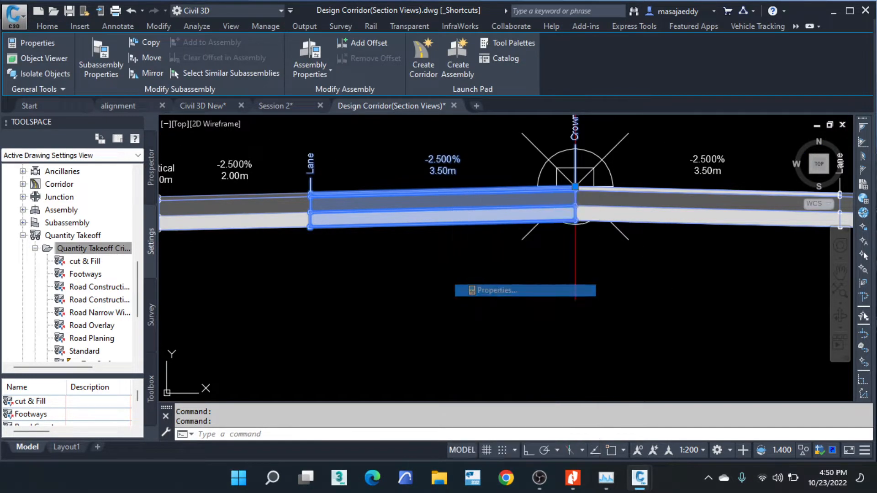
scroll(254, 405, down, 4)
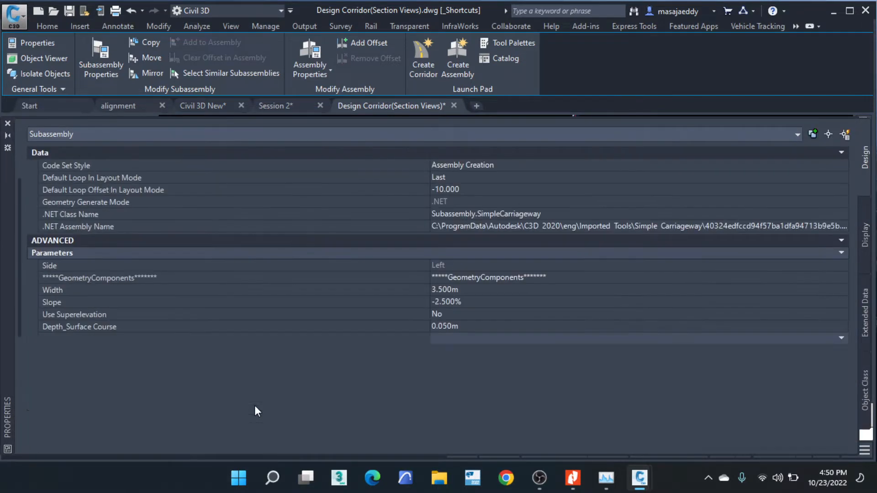
scroll(209, 371, down, 2)
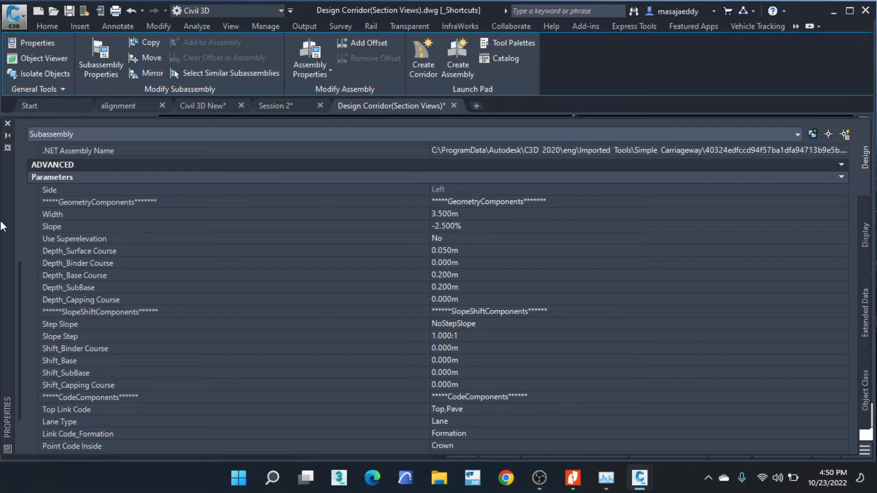
click(8, 122)
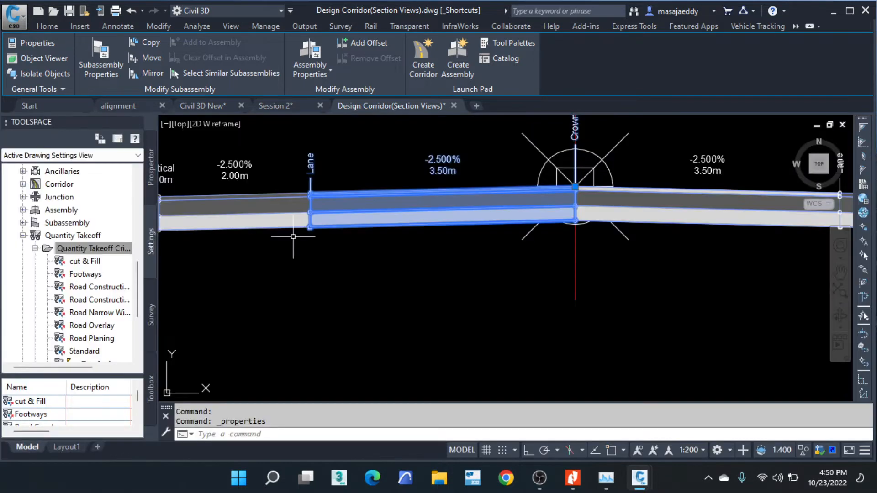
scroll(342, 229, down, 4)
key(Escape)
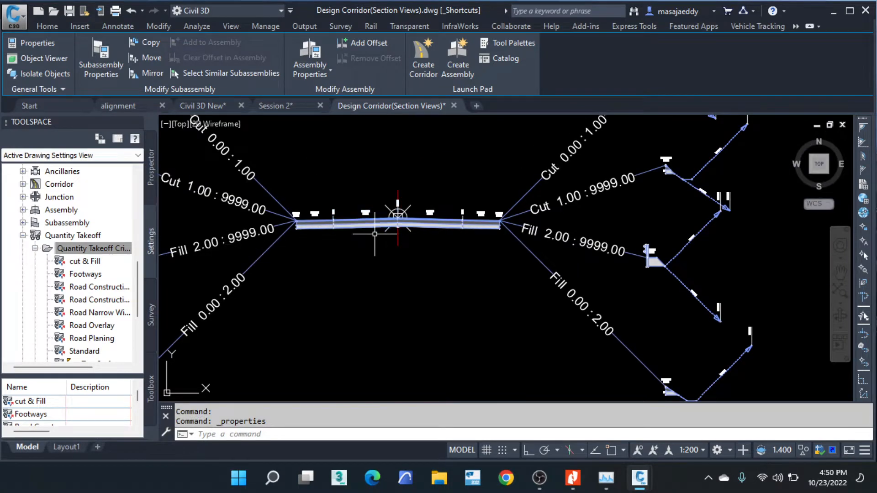
key(Escape)
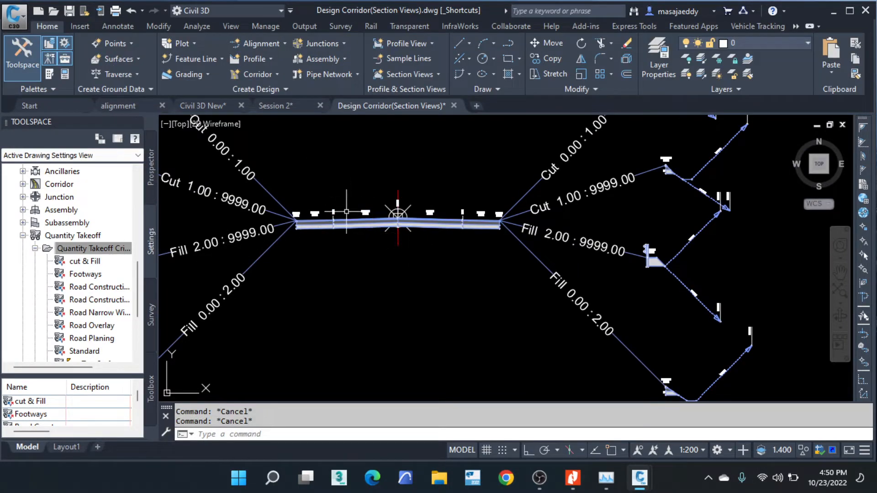
right_click(97, 249)
click(139, 252)
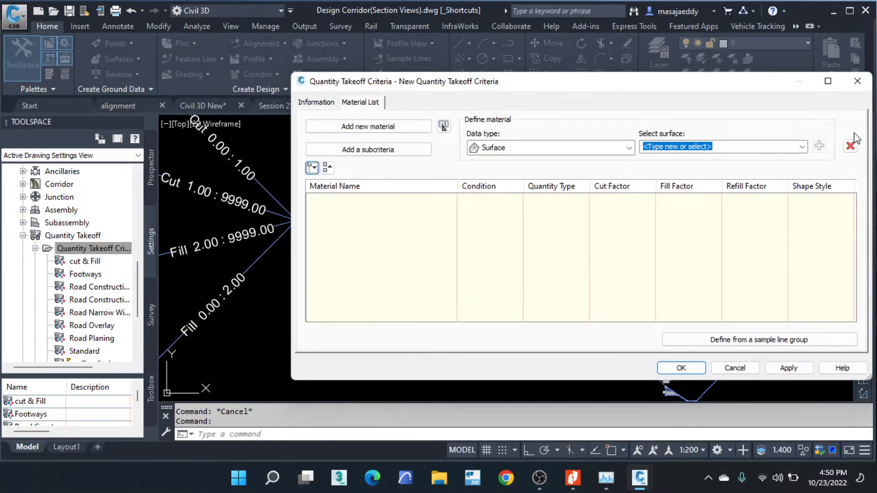
click(857, 81)
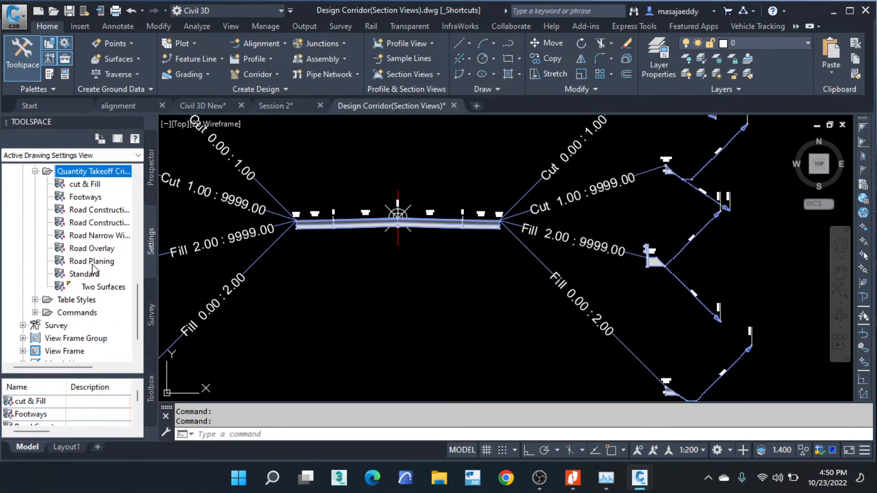
- Create a new quantity takeoff criteria named MATERIAL LIST
right_click(87, 210)
click(156, 217)
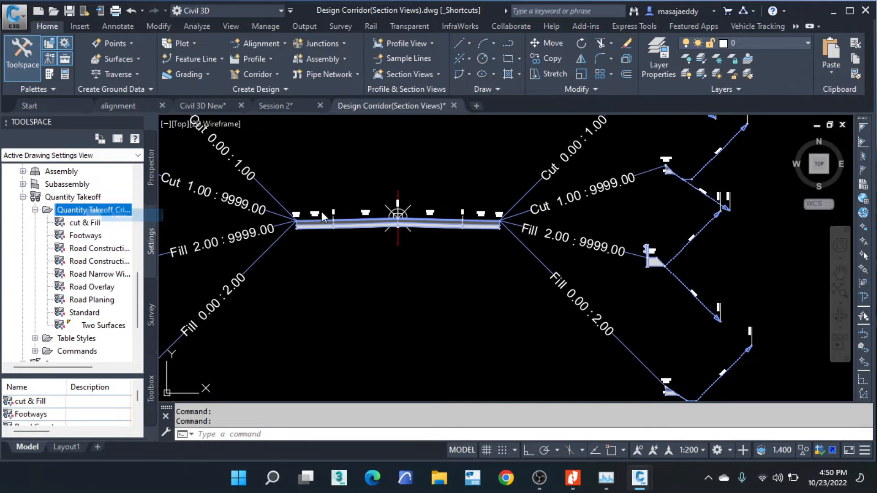
click(325, 105)
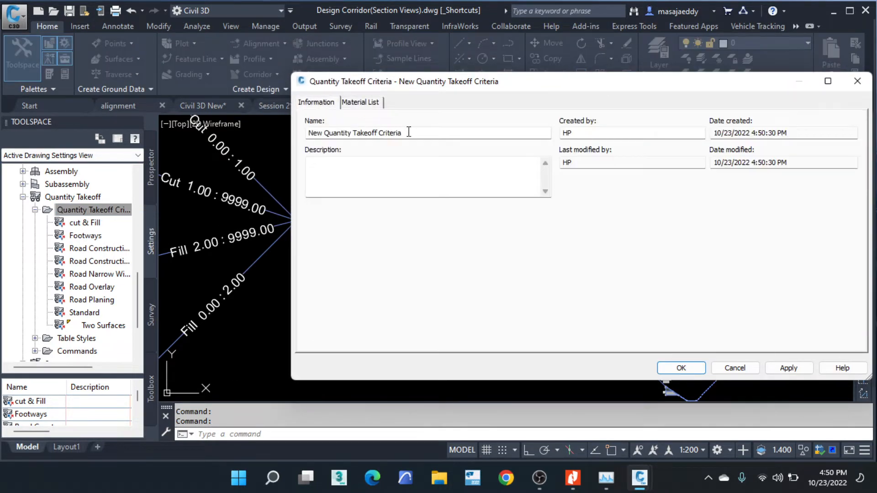
drag(402, 133, 275, 138)
text(MATERIAL LIST)
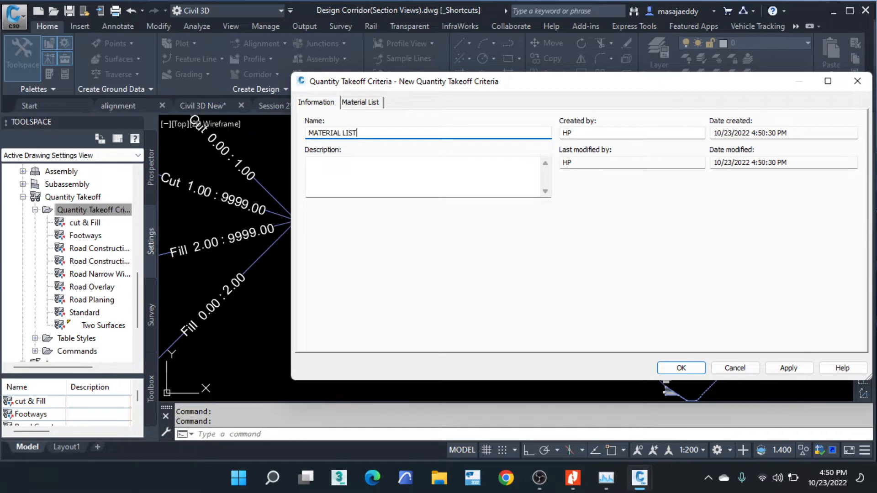
- Add a first material to the criteria's material list and name it ASPHALT
click(360, 102)
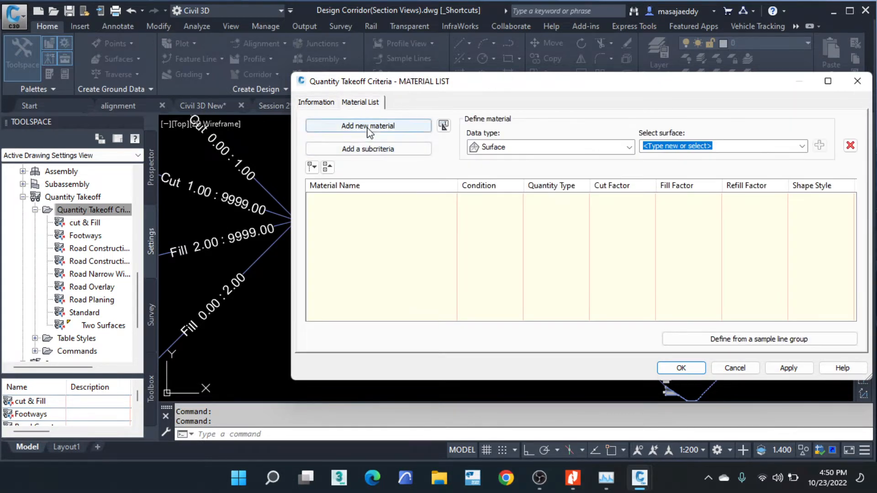
click(370, 130)
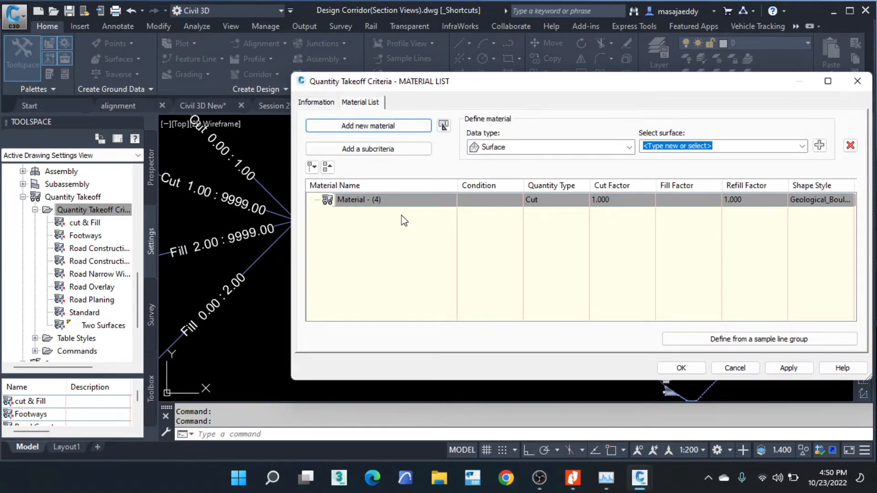
click(405, 201)
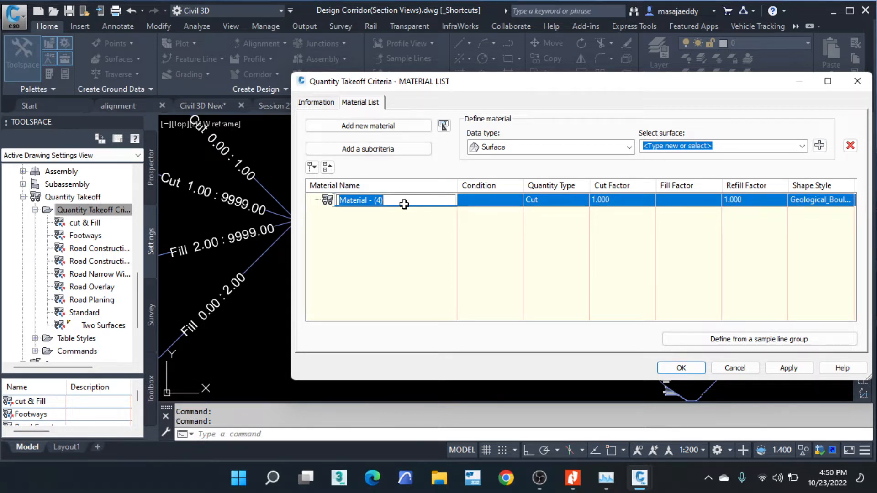
text(A)
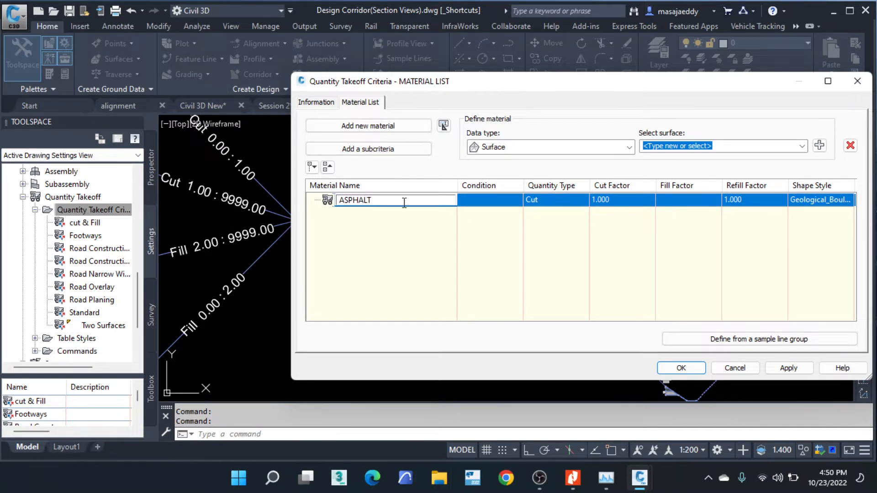
text(SPHALT)
key(Return)
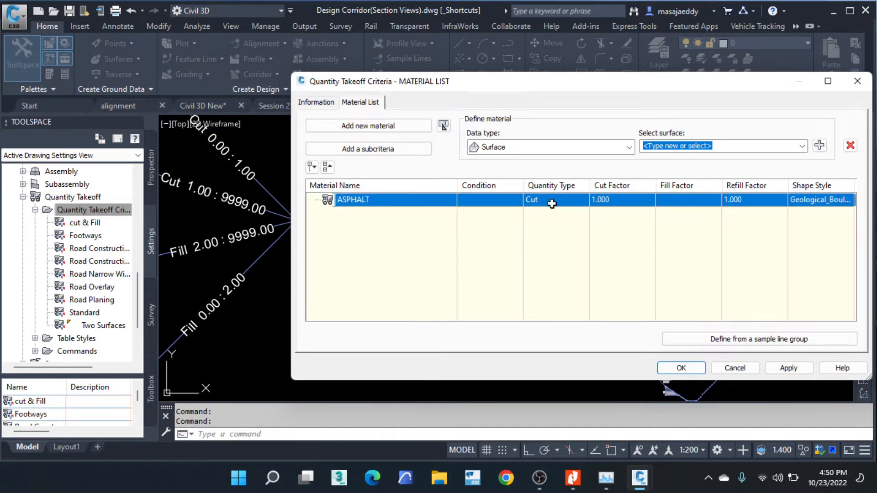
- Set the data type to Corridor Shape and the ASPHALT material's quantity type to Structures
click(566, 146)
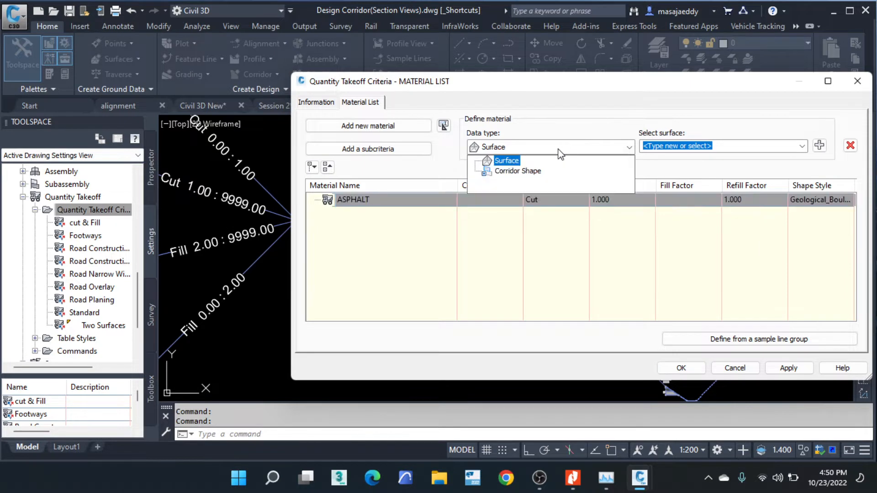
click(527, 172)
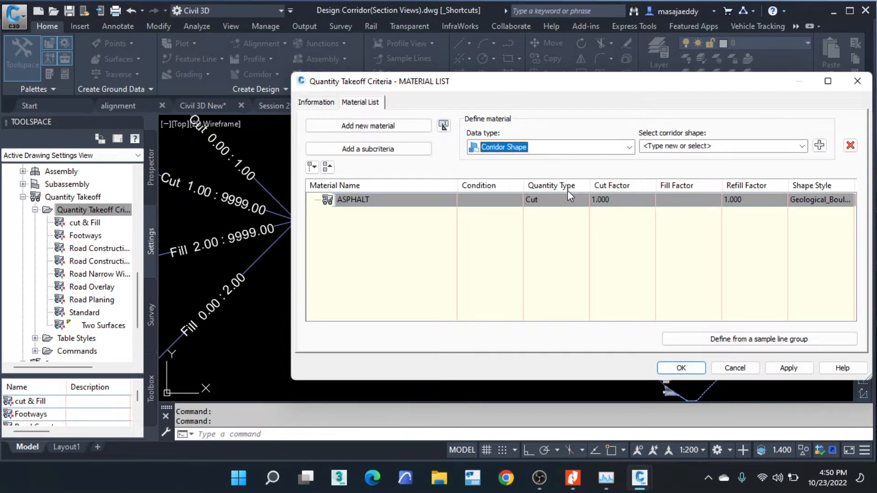
click(554, 199)
click(541, 252)
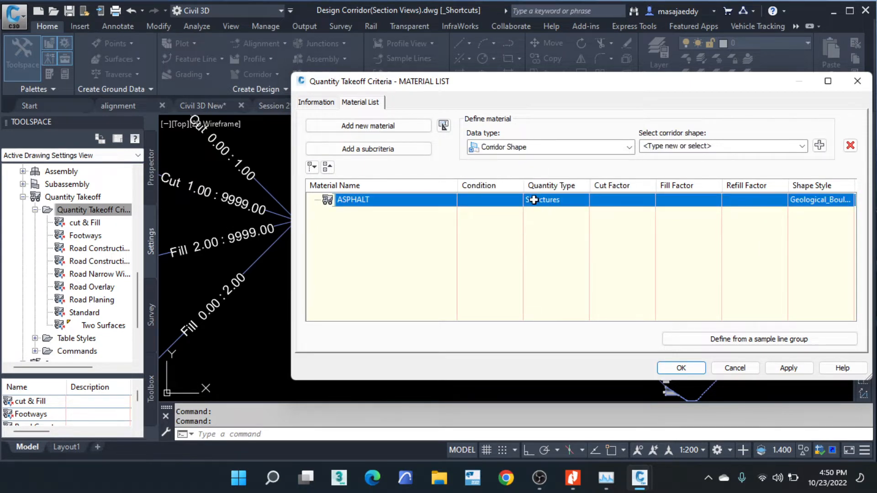
click(748, 147)
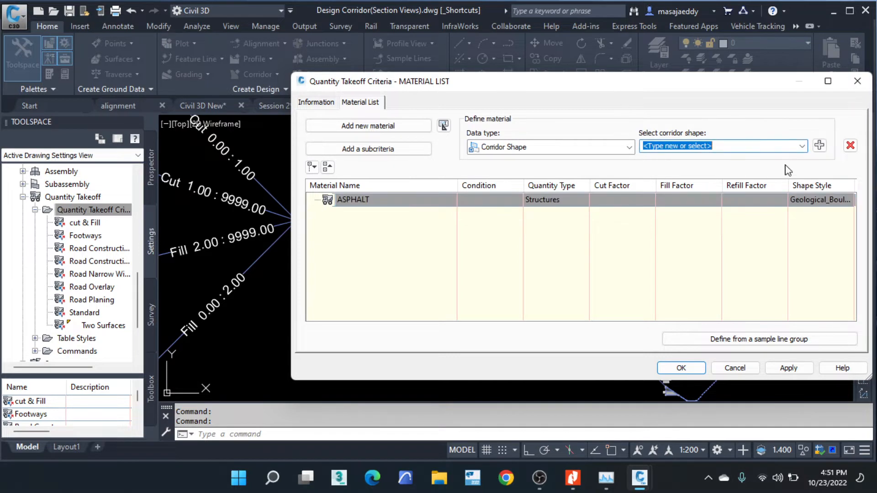
click(800, 146)
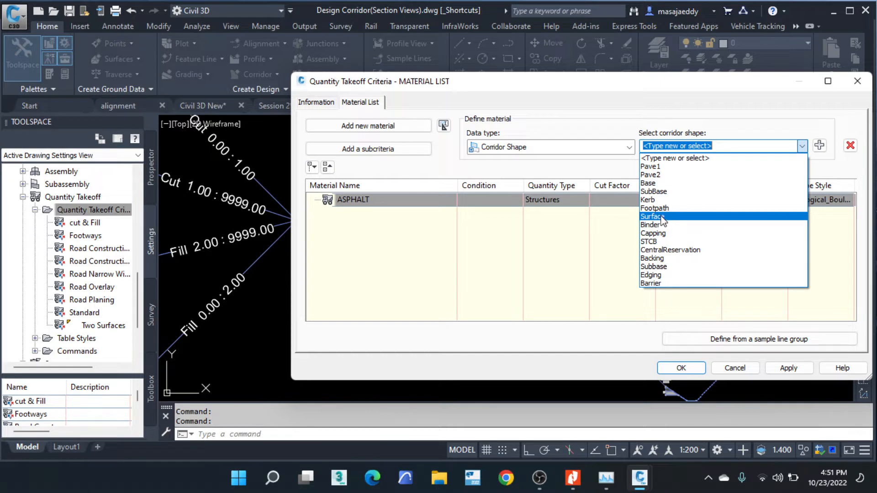
click(589, 237)
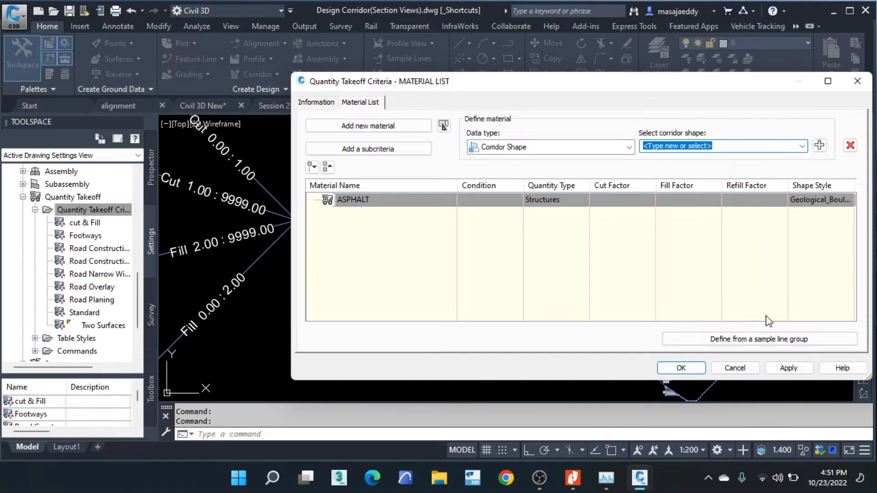
click(751, 343)
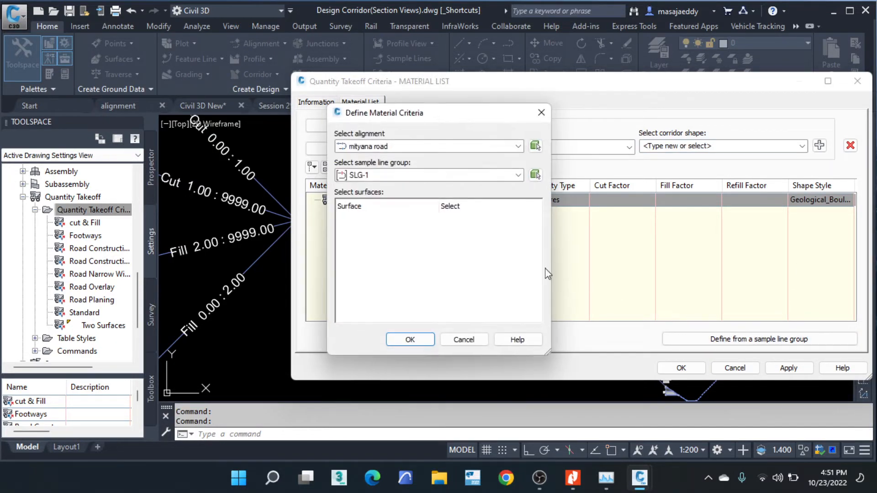
click(410, 340)
- Add the Surface corridor shape to the ASPHALT material
click(731, 147)
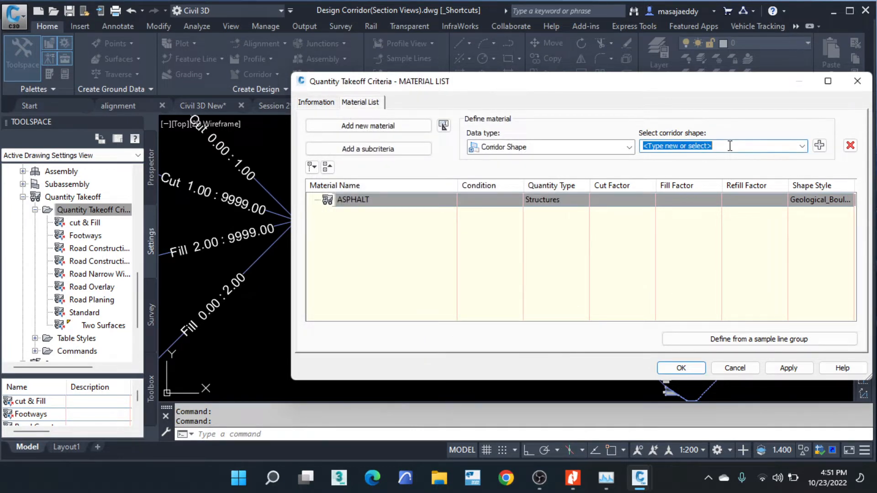
click(802, 146)
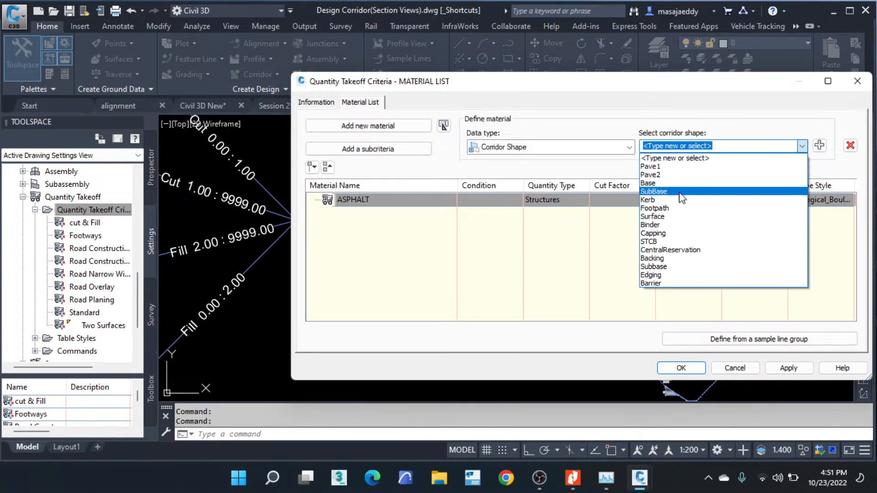
click(662, 221)
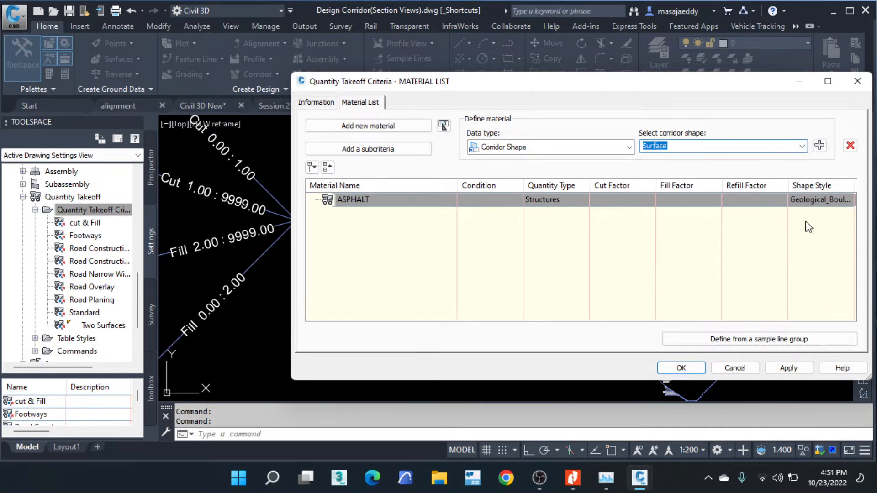
click(819, 146)
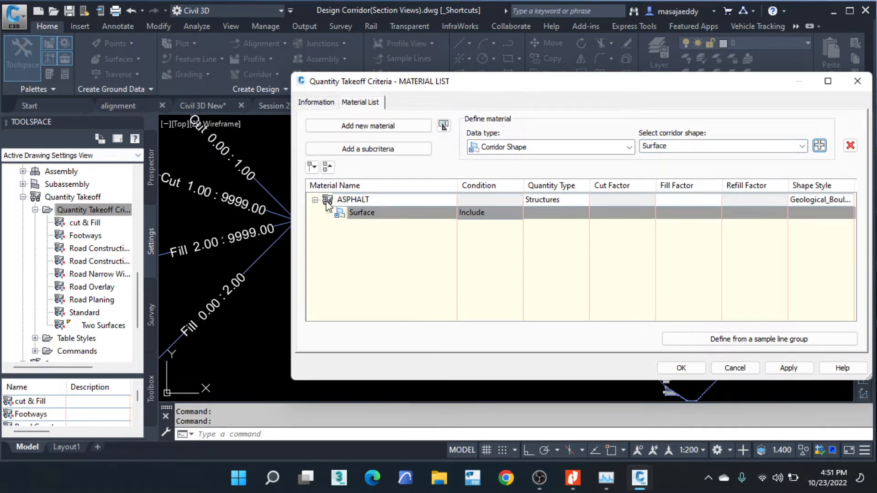
- Add a second material named BINDER COURSE to the material list
click(345, 128)
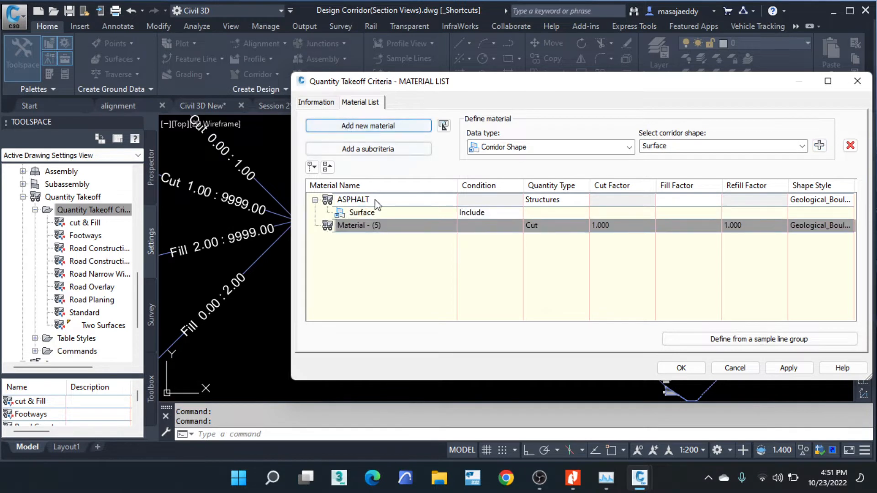
click(398, 227)
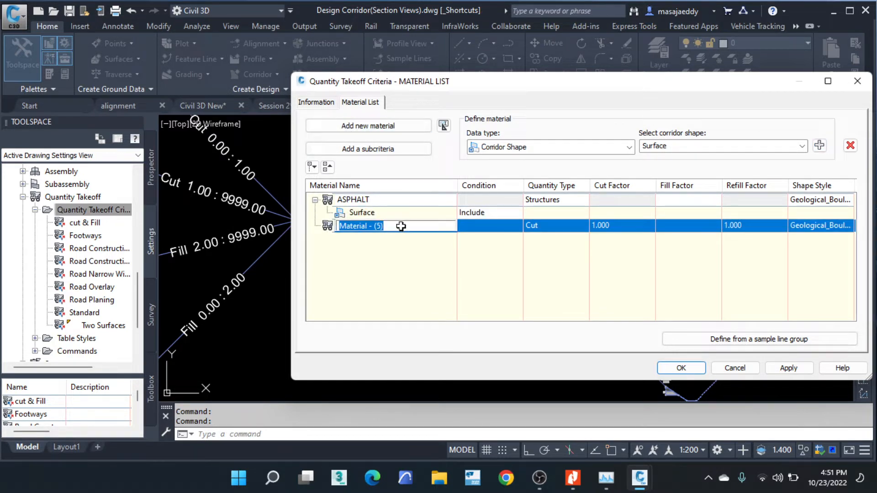
text(Bl)
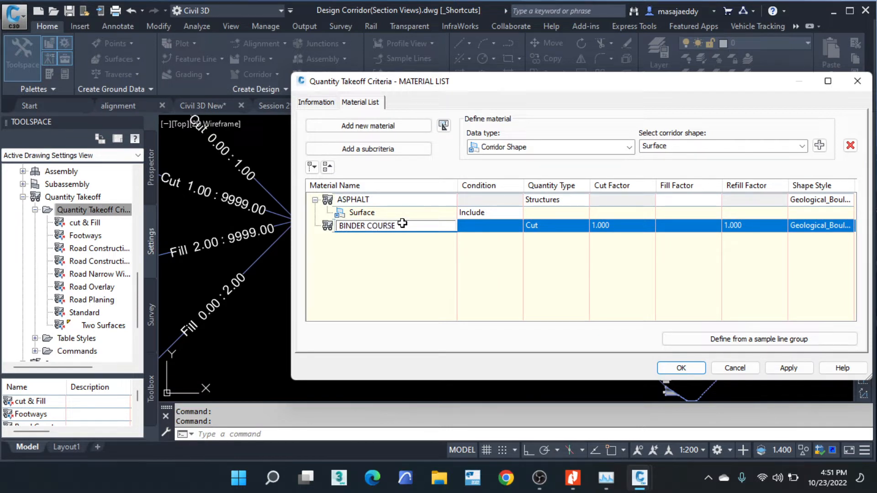
click(389, 273)
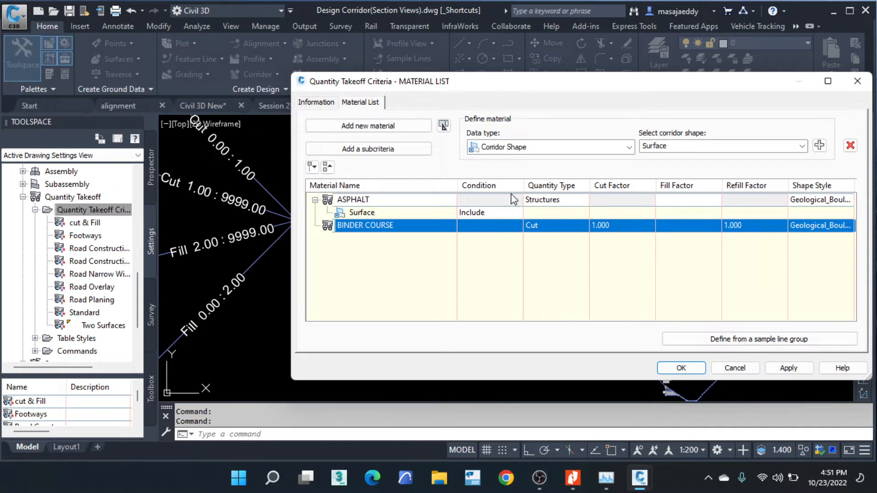
- Set the BINDER COURSE material's quantity type to Structures and add the Binder corridor shape to it
click(803, 148)
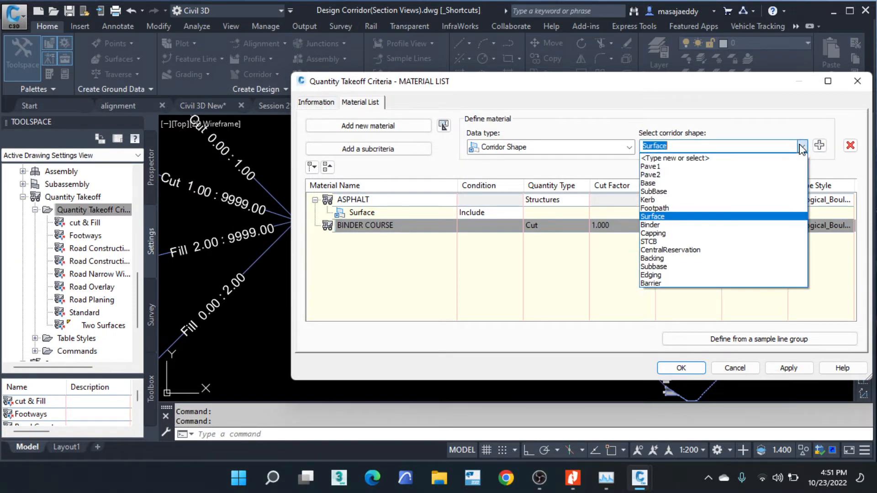
click(653, 225)
click(546, 223)
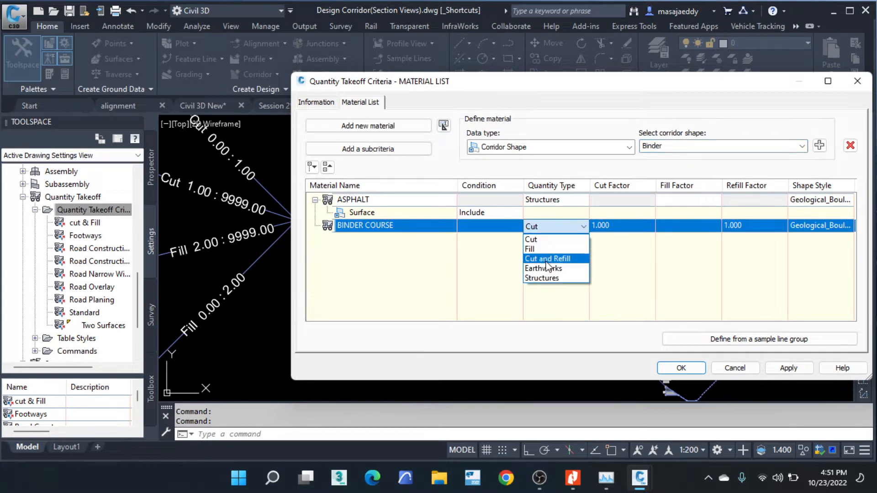
click(541, 280)
click(819, 145)
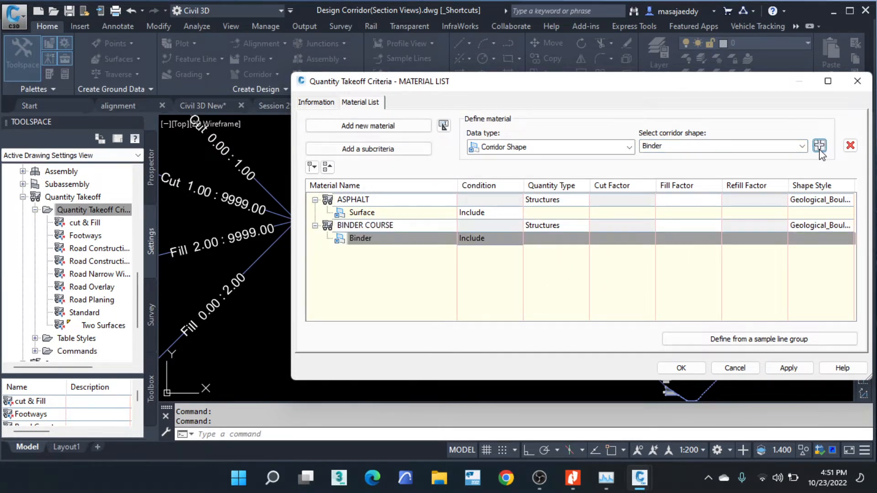
- Add a third material named BASE to the material list
click(368, 125)
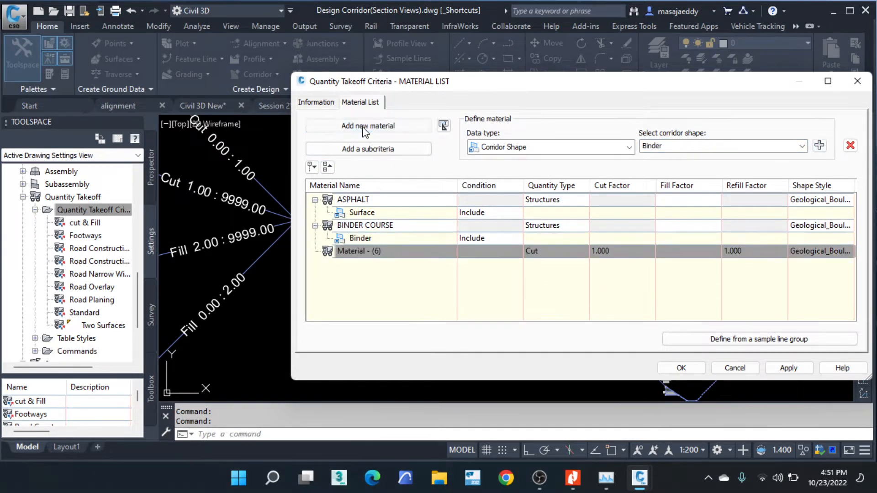
click(389, 251)
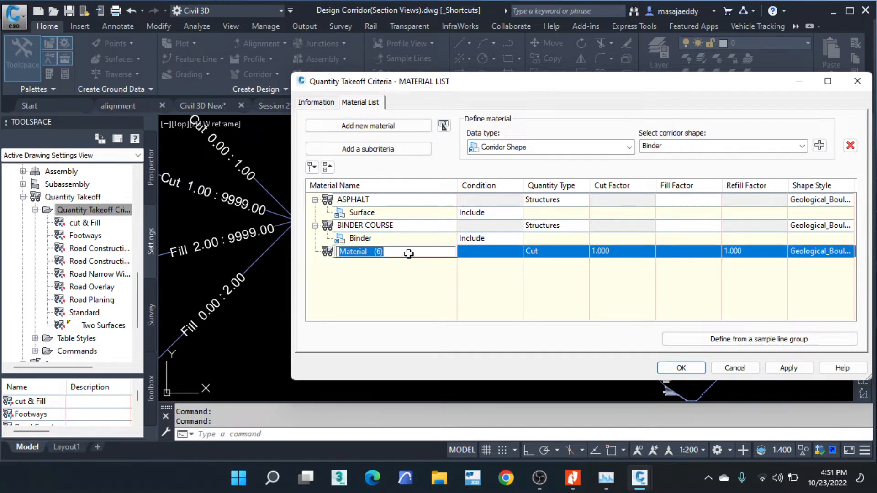
text(BASE)
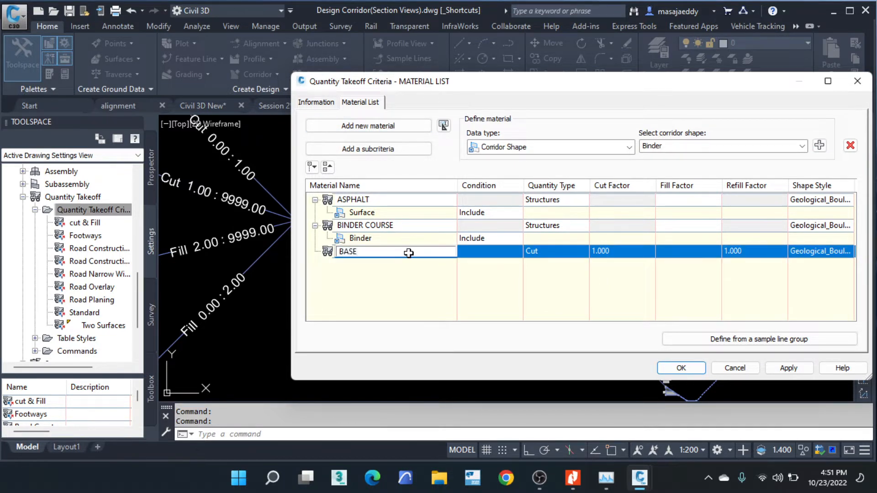
click(385, 267)
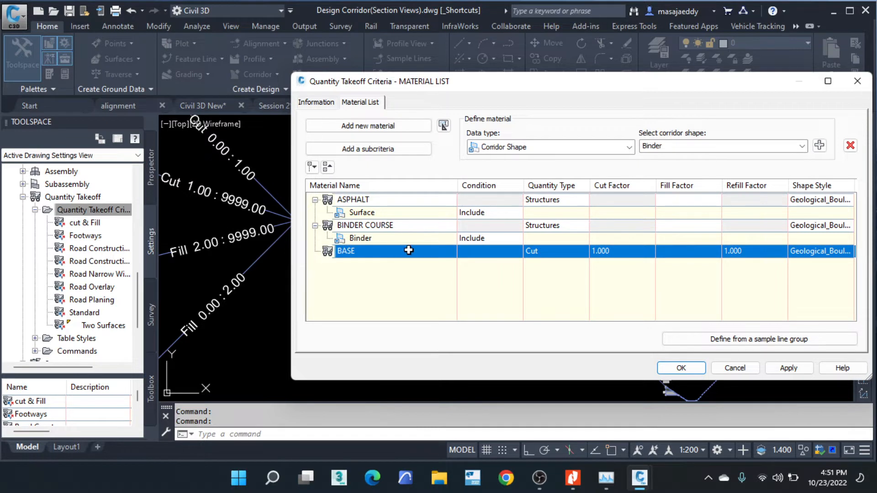
- Set the BASE material's quantity type to Structures and add the Base corridor shape to it
click(801, 146)
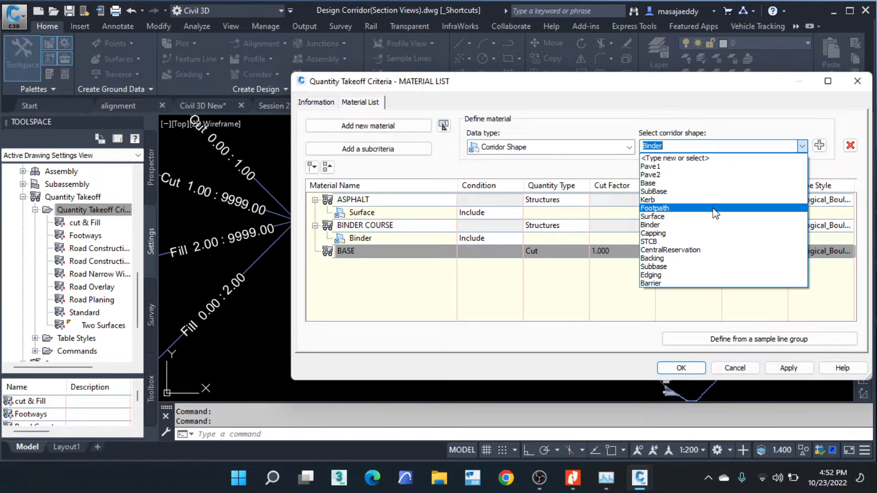
click(666, 185)
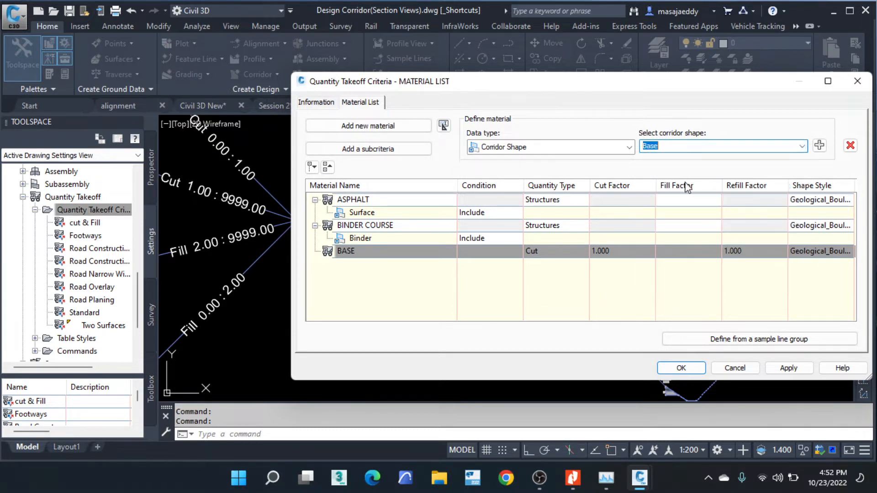
click(818, 145)
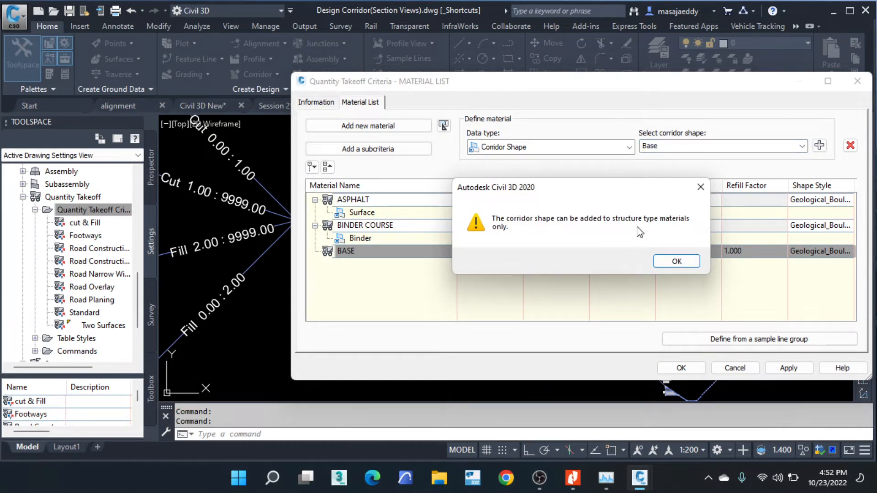
click(676, 260)
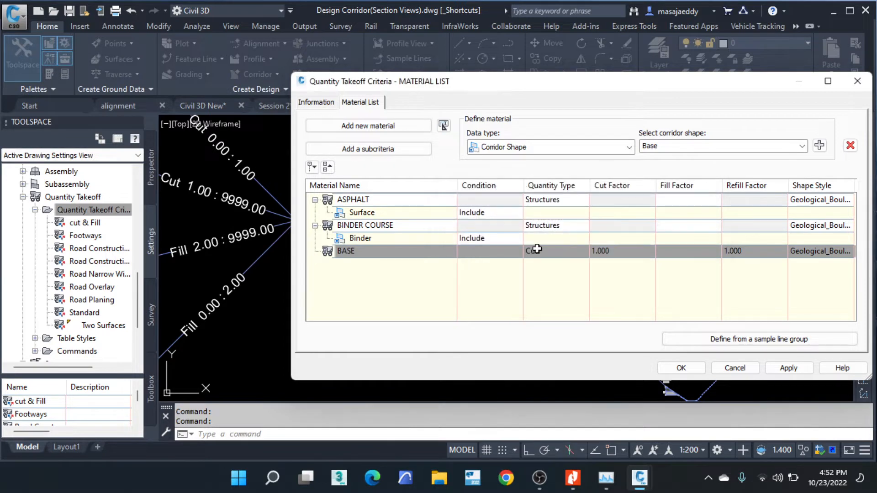
click(551, 253)
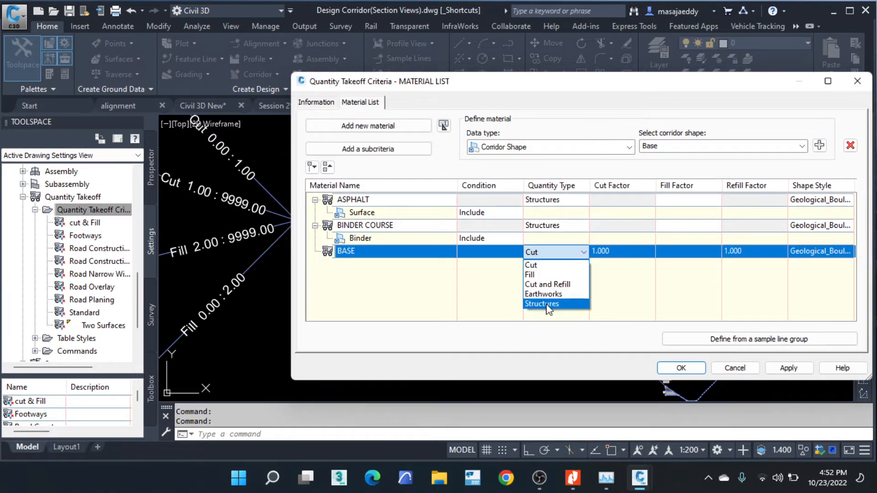
click(580, 303)
click(819, 145)
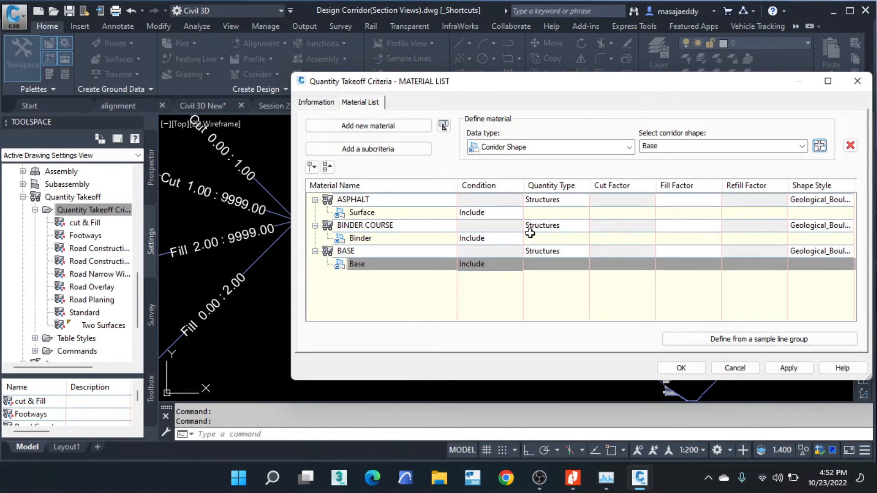
- Add a fourth material named SUBBASE to the material list
click(379, 129)
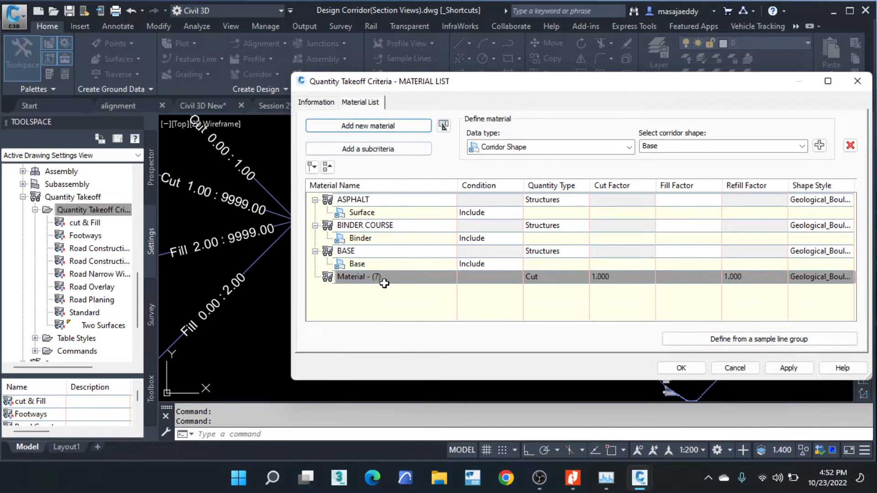
click(396, 278)
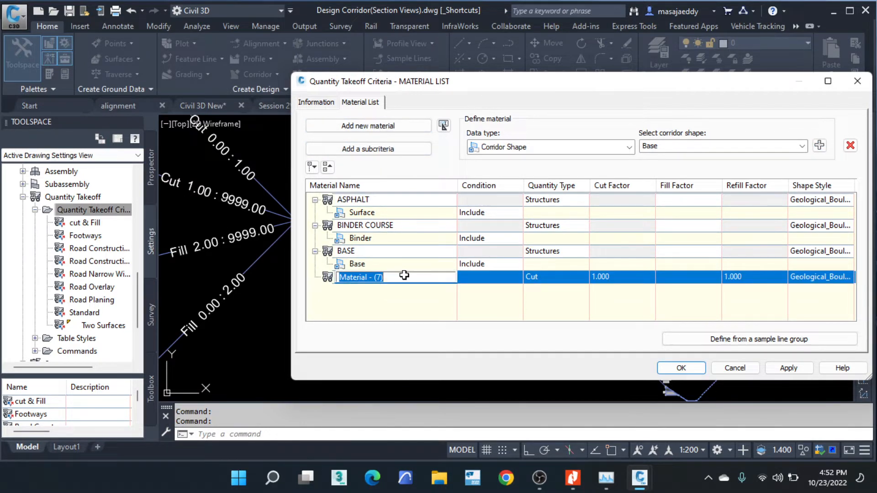
text(SUB)
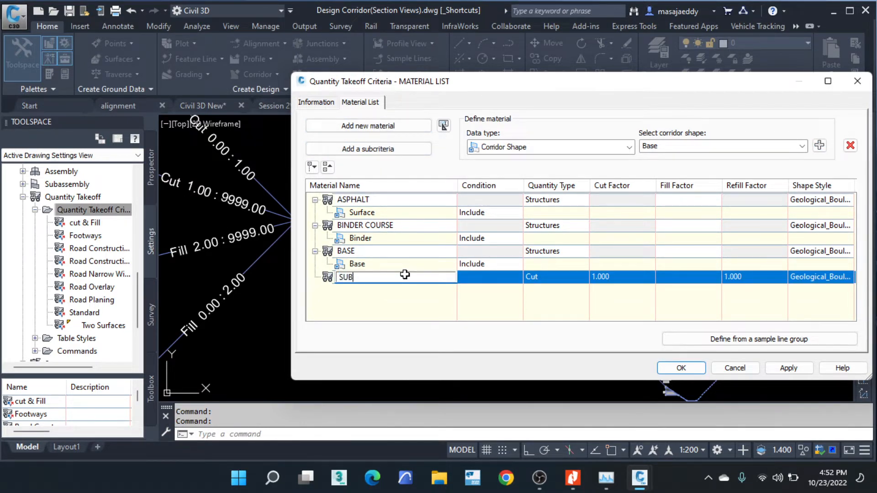
text(BASE)
- Set the SUBBASE material's quantity type to Structures and add the Subbase corridor shape to it
click(555, 277)
click(542, 329)
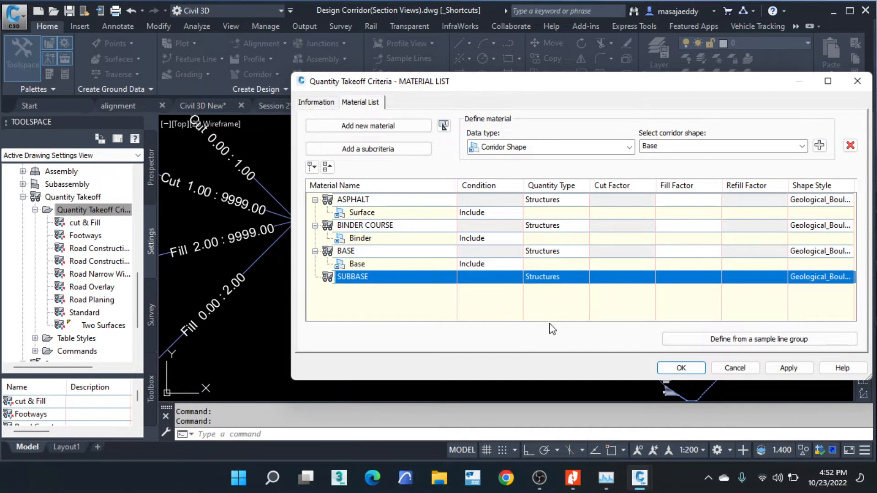
click(801, 146)
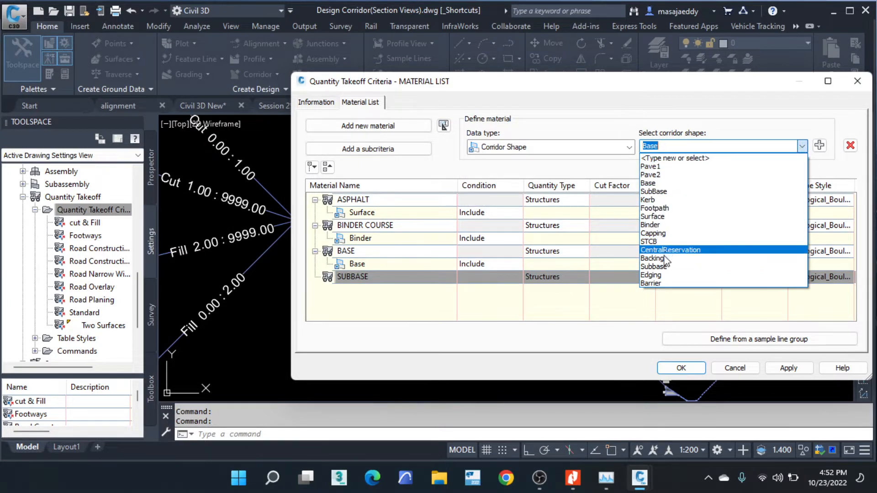
click(653, 267)
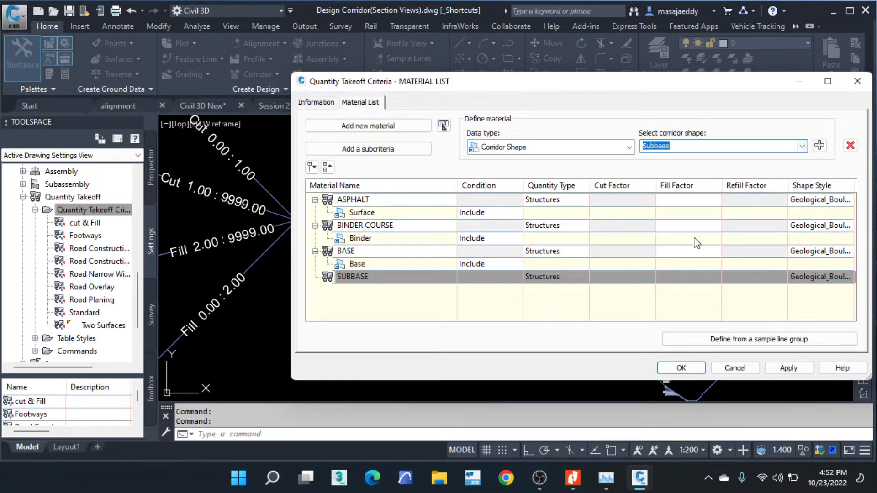
click(819, 145)
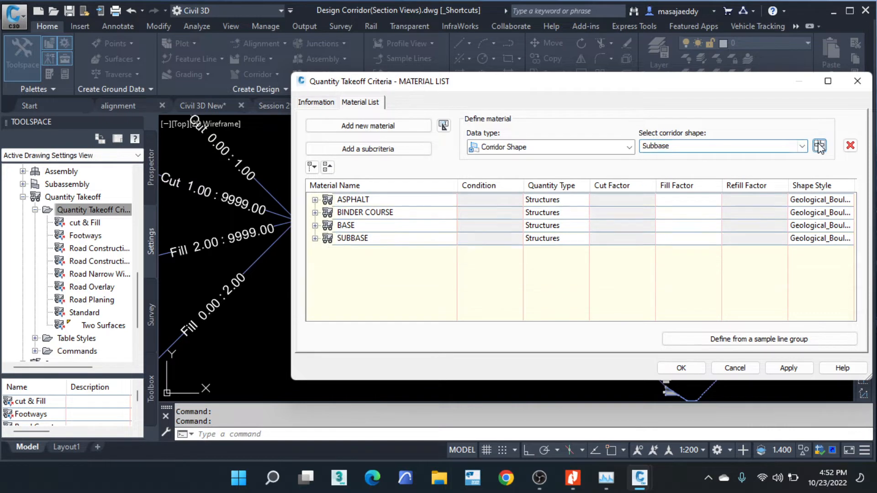
- Add a fifth material named IMPROVED SUBGRADE to the material list
click(365, 132)
click(388, 301)
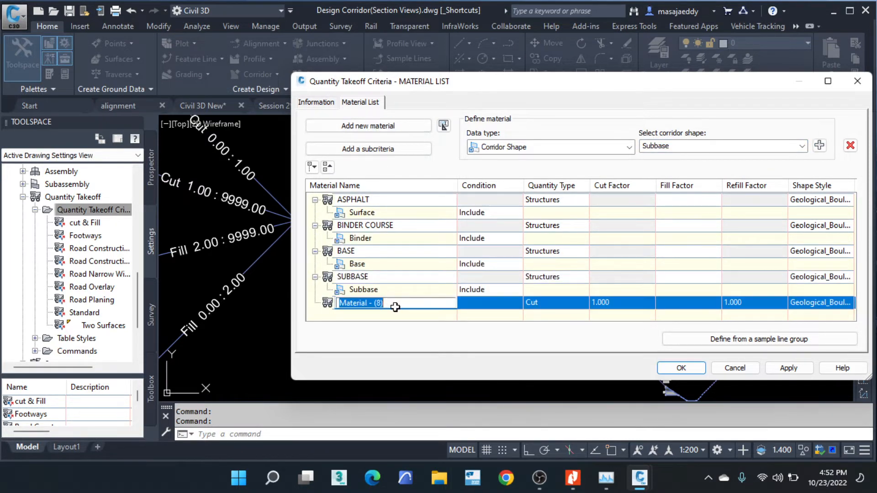
key(BackSpace)
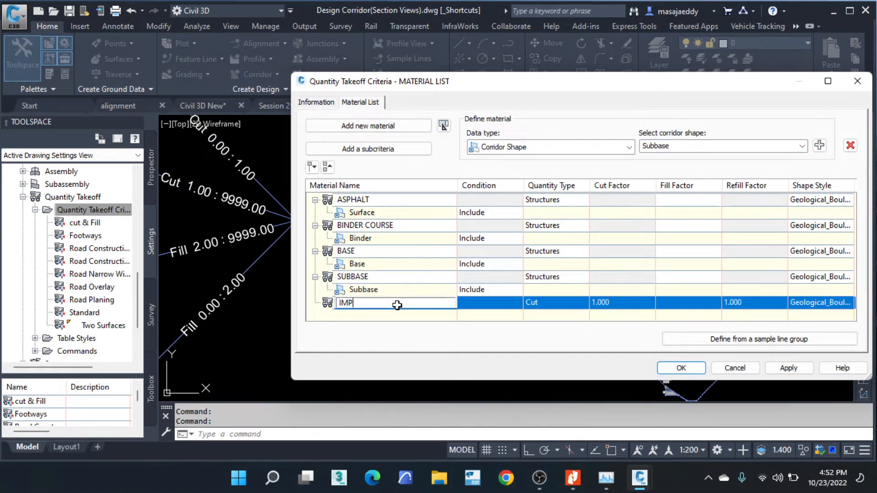
text(IMPROVED SUBGRADE)
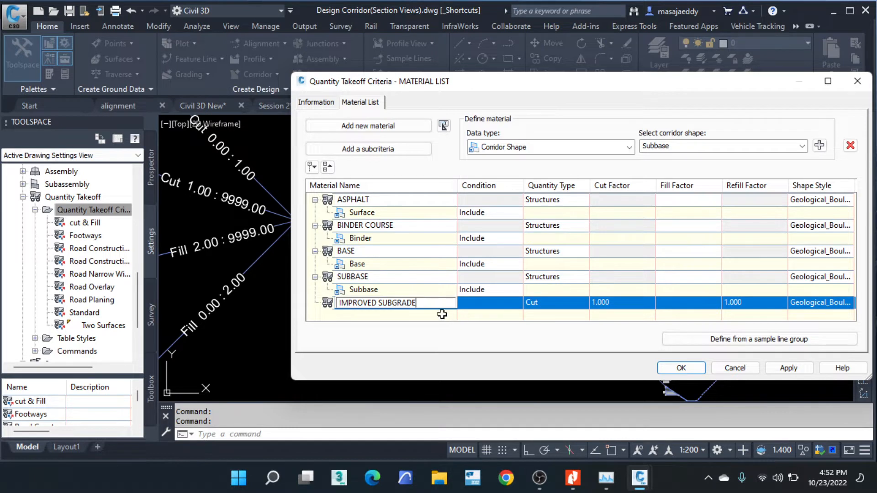
key(Return)
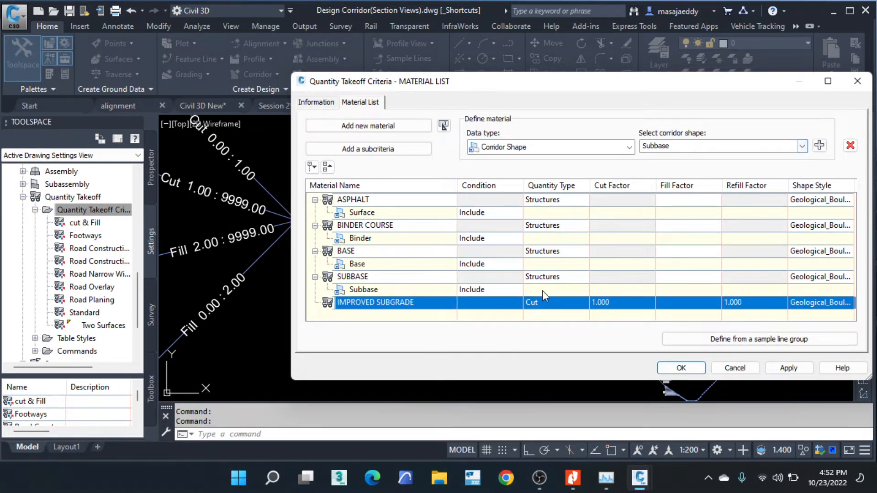
- Set the IMPROVED SUBGRADE material's quantity type to Structures and save the takeoff criteria
click(544, 303)
click(543, 355)
click(802, 146)
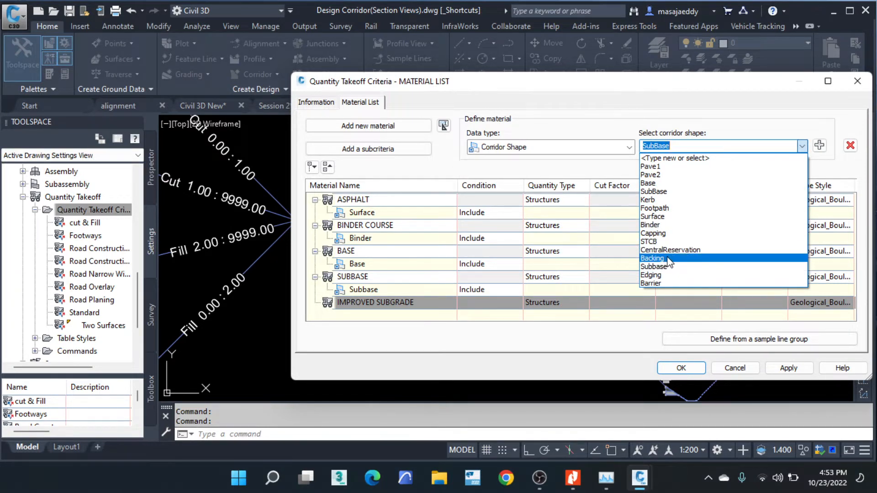
click(802, 146)
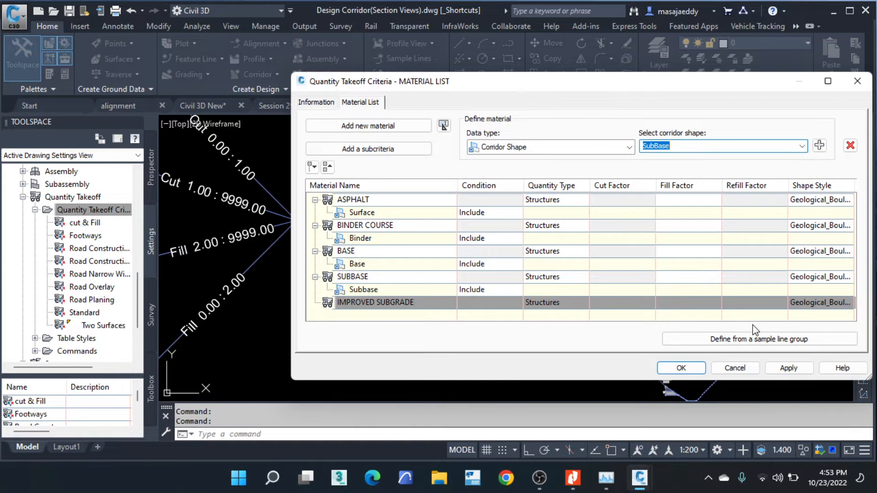
click(695, 370)
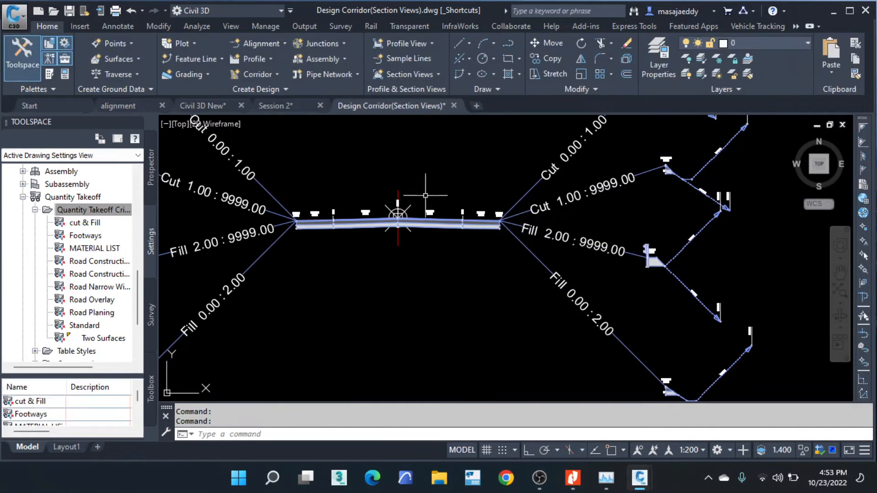
- Open the parameters of the 3.50 m carriageway lane subassembly on the assembly's right side
scroll(365, 221, up, 4)
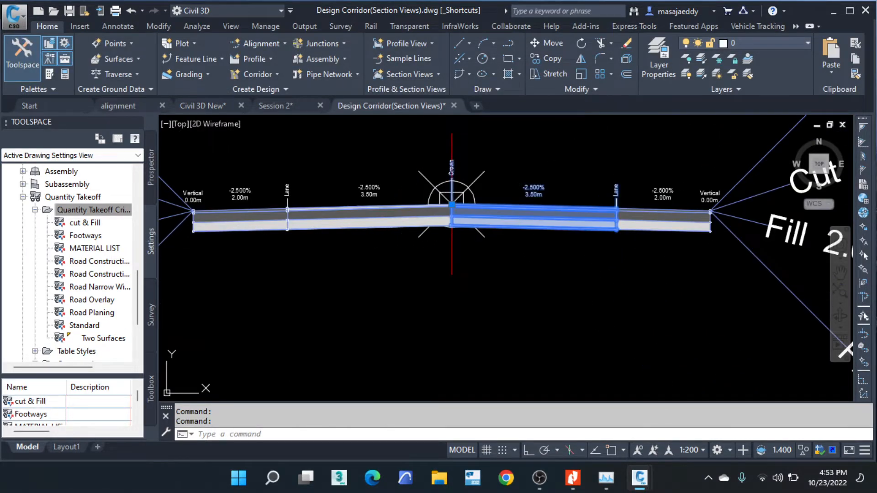
click(521, 214)
right_click(520, 215)
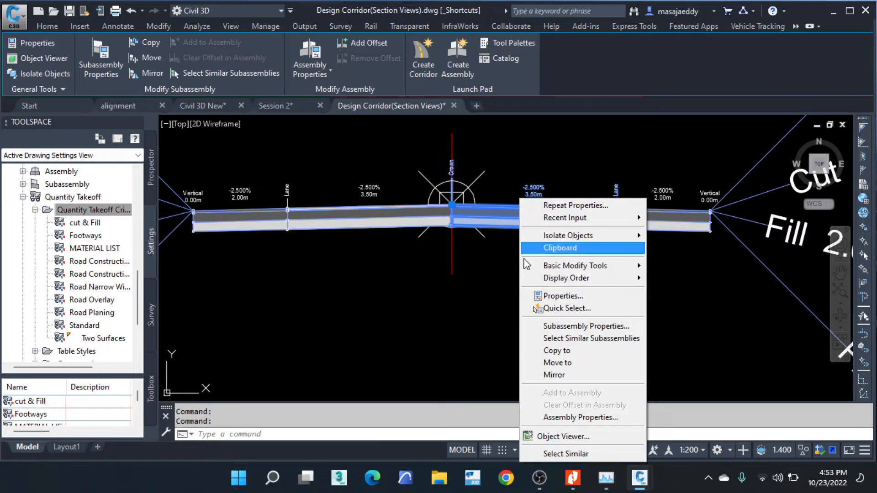
click(586, 329)
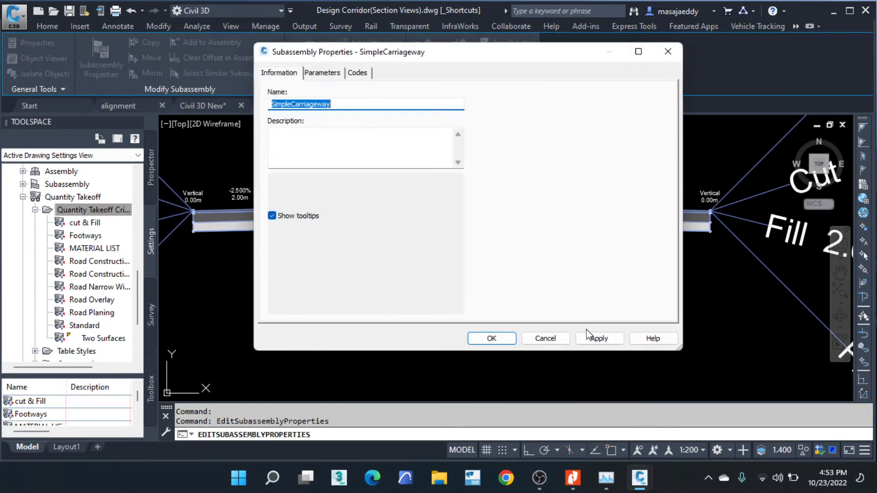
click(328, 75)
- Examine the lane subassembly's surface, binder, base, subbase and capping course depths, leaving its properties without editing them
scroll(365, 127, down, 1)
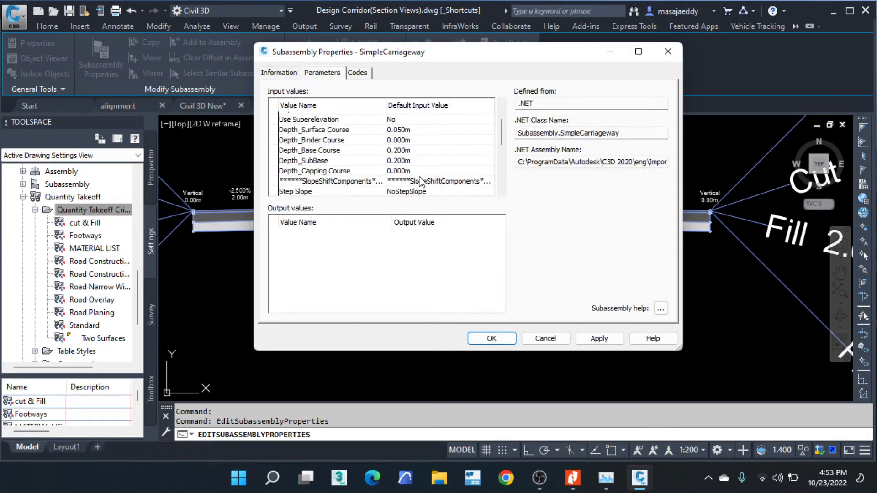
click(331, 130)
click(330, 141)
scroll(431, 160, down, 2)
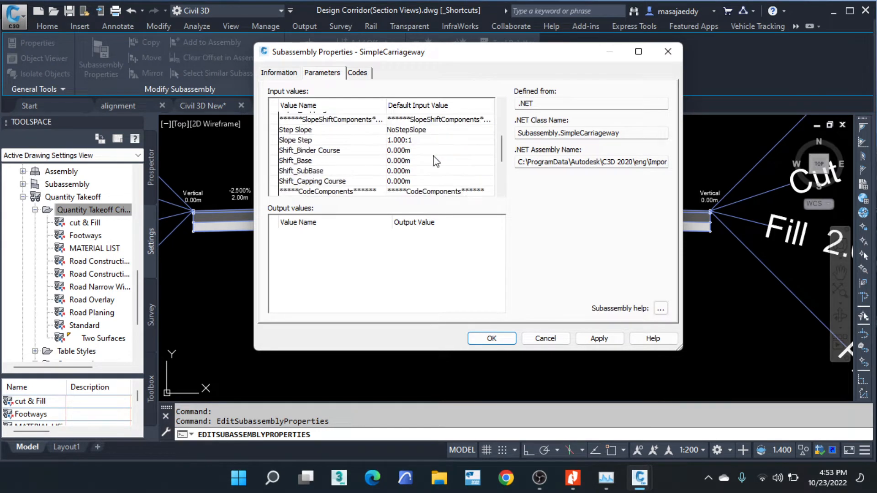
scroll(347, 149, up, 1)
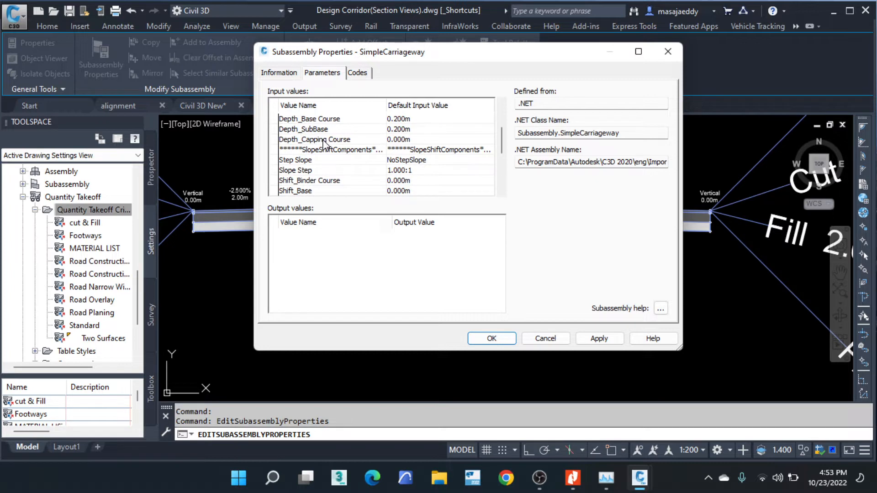
click(323, 140)
scroll(377, 160, up, 1)
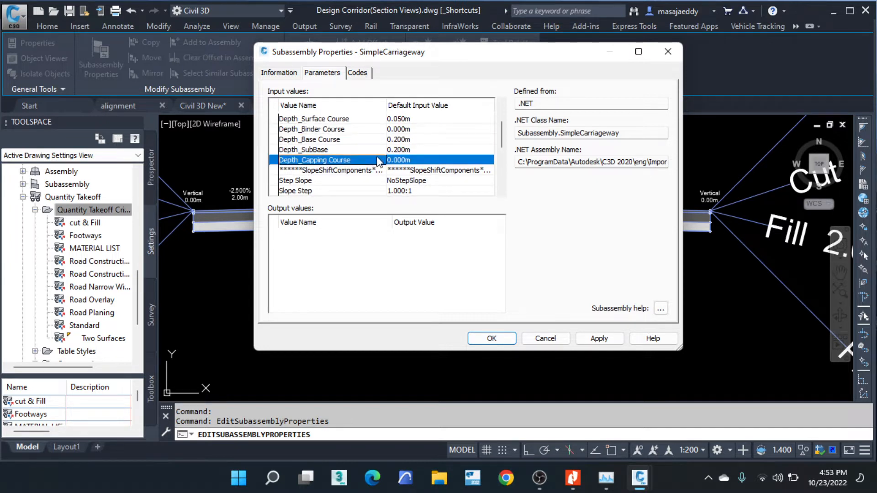
click(425, 150)
scroll(419, 148, up, 1)
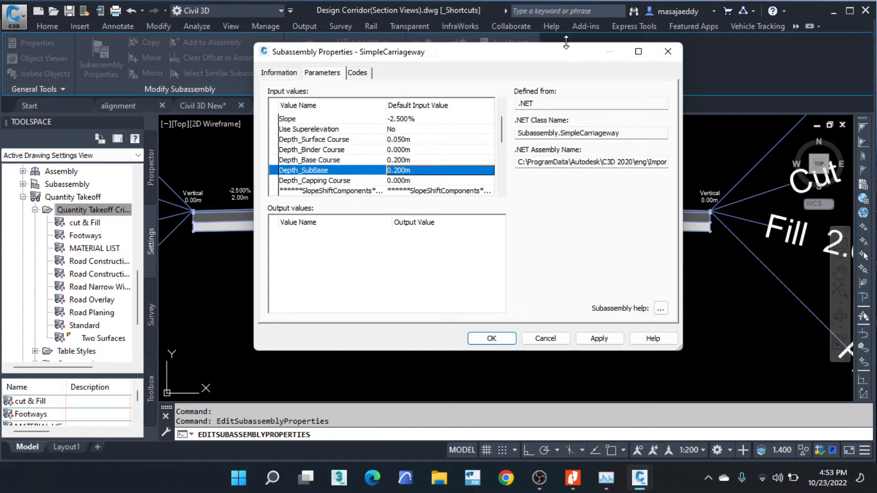
click(411, 183)
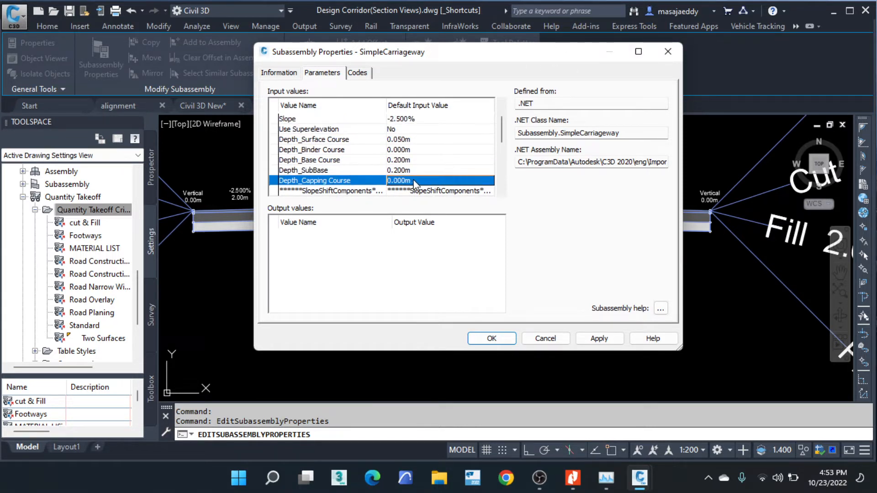
click(416, 180)
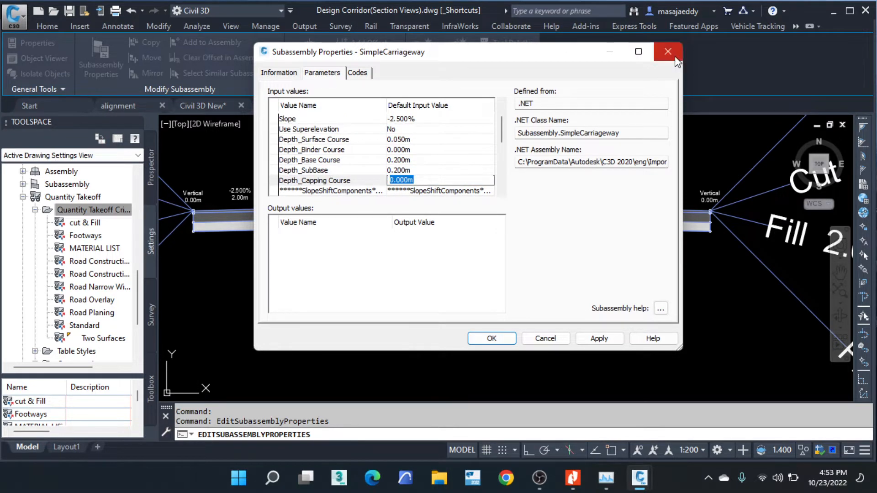
click(318, 171)
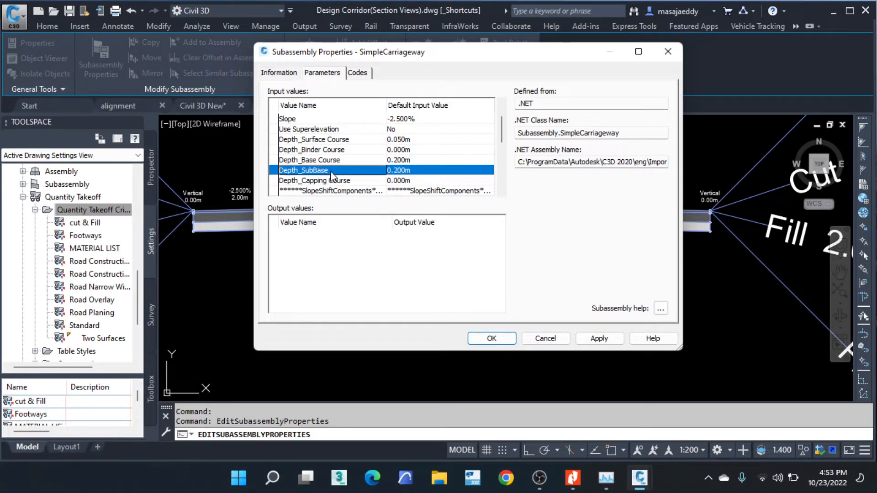
click(667, 51)
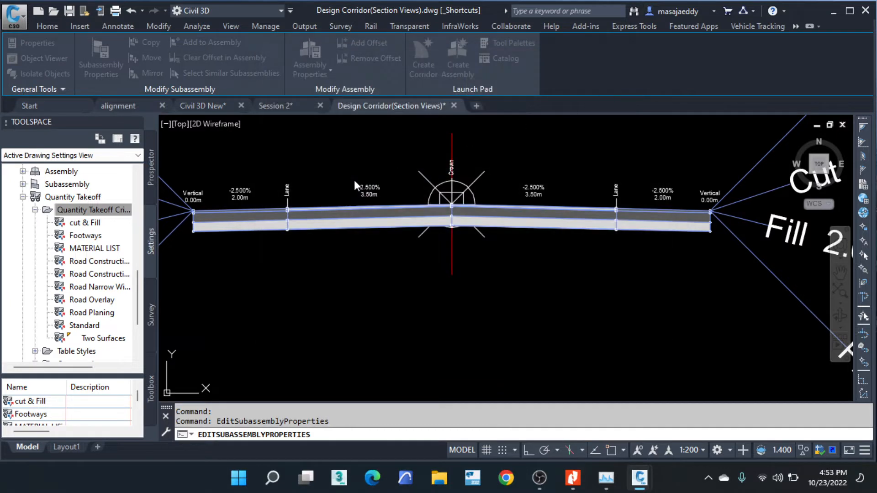
- Reopen the MATERIAL LIST takeoff criteria, review its materials and corridor shapes, and close it
right_click(95, 251)
click(133, 256)
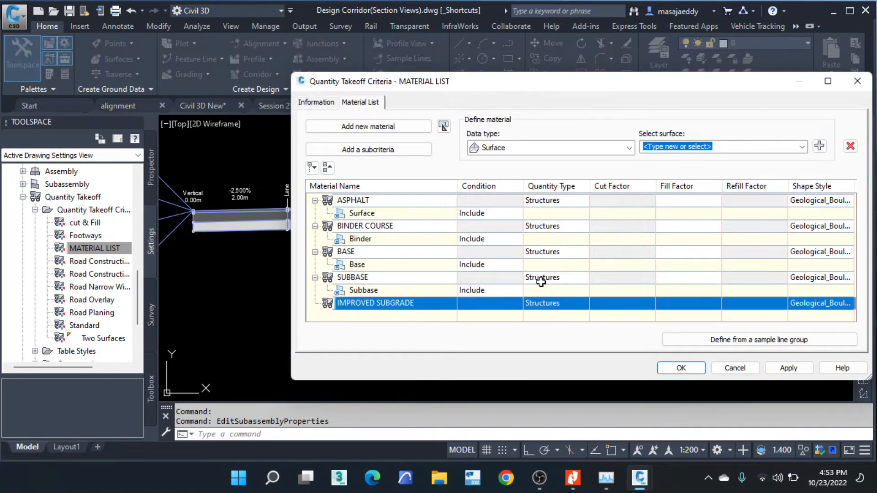
click(680, 368)
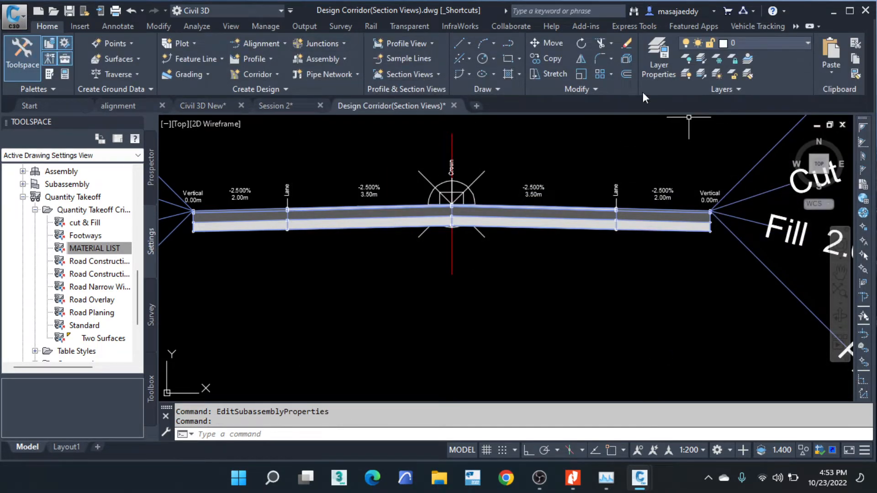
click(81, 28)
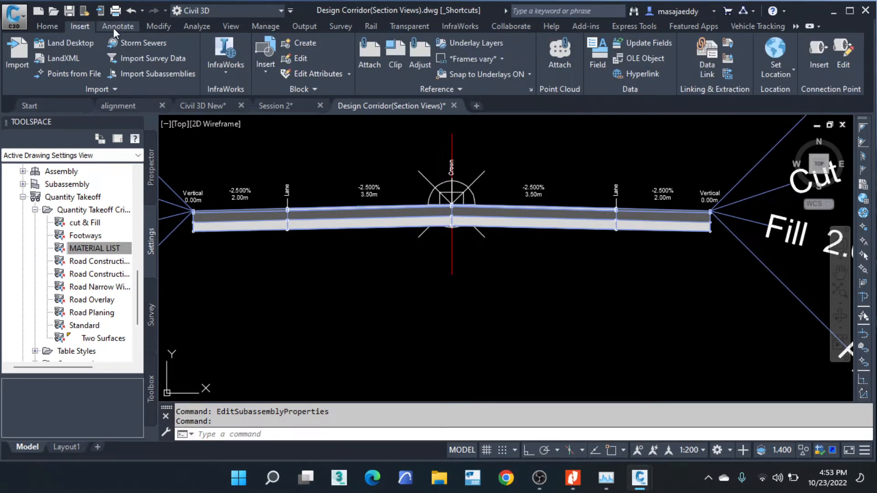
click(115, 27)
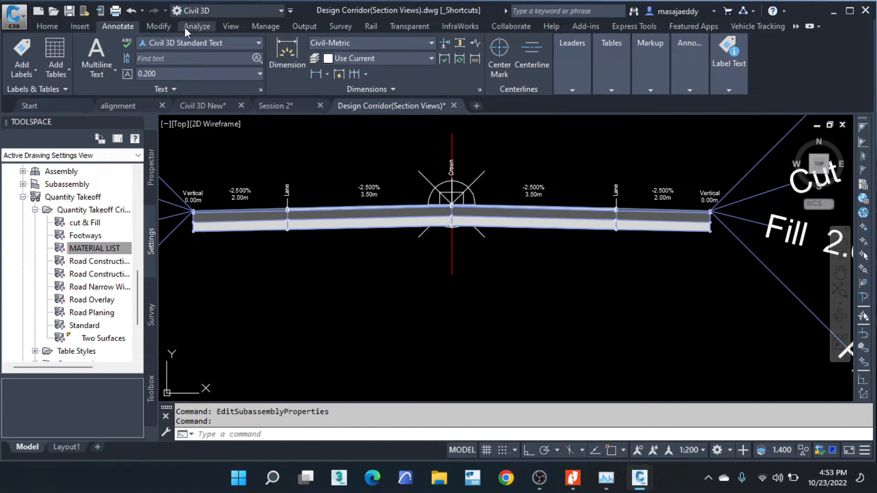
click(263, 27)
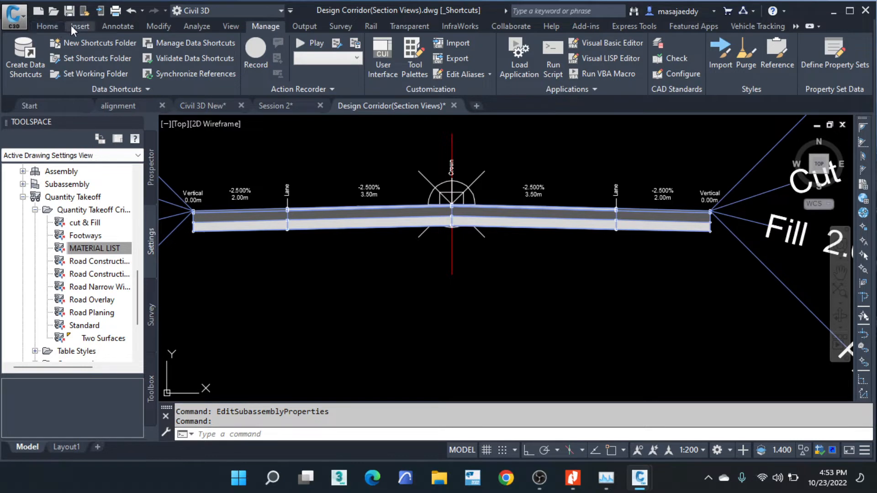
click(200, 28)
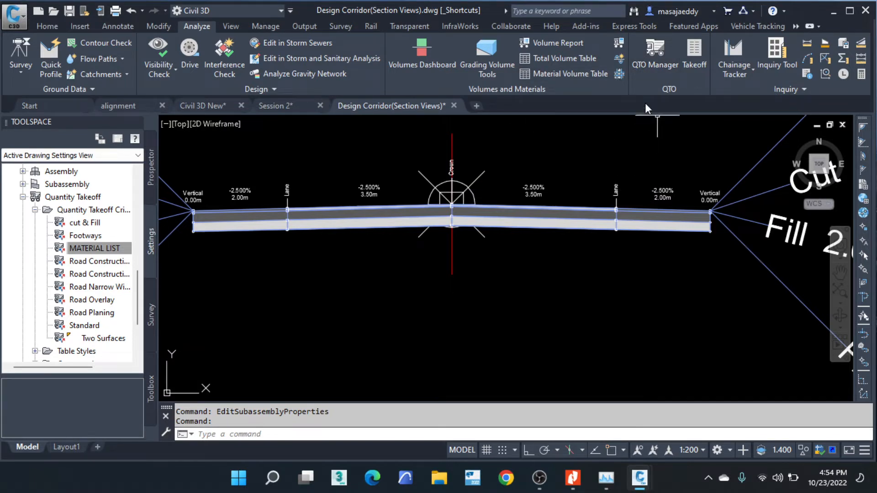
- Select a section view in the section sheets and start Compute Materials for the mityana road alignment's sample line group SLG-1
scroll(502, 204, down, 3)
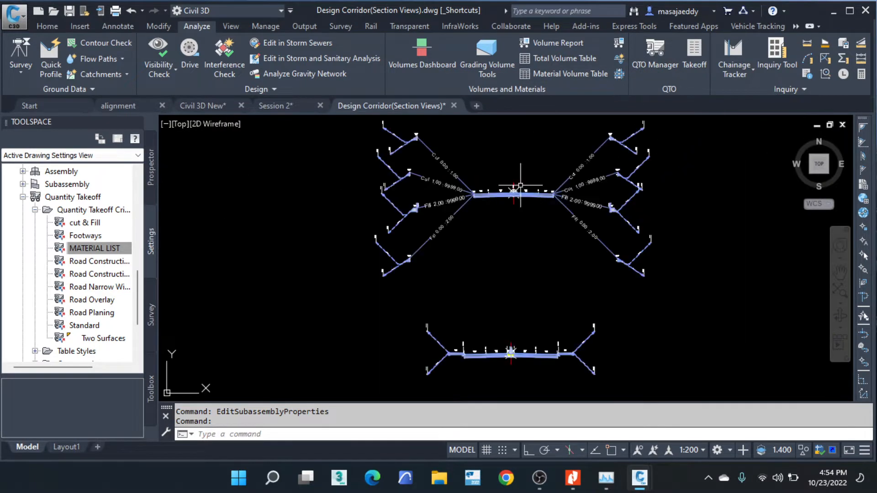
scroll(401, 138, down, 2)
scroll(464, 217, down, 2)
middle_drag(468, 250, 346, 117)
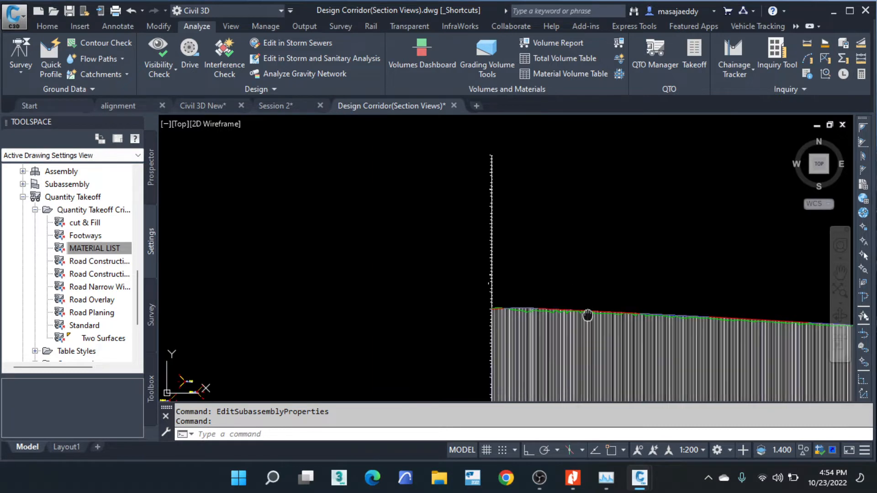
middle_drag(585, 315, 522, 192)
scroll(467, 249, down, 6)
middle_drag(303, 317, 371, 192)
scroll(470, 235, up, 2)
scroll(467, 260, up, 2)
scroll(463, 220, up, 4)
scroll(444, 137, down, 2)
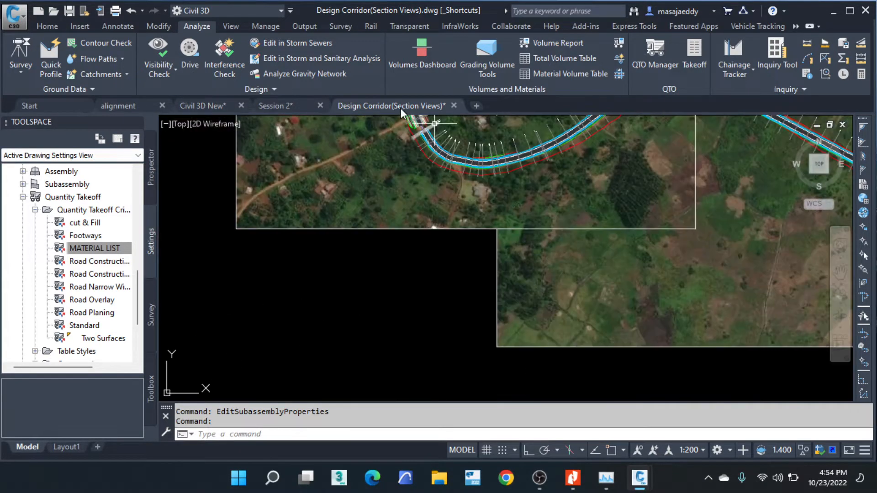
scroll(393, 187, down, 2)
scroll(386, 196, down, 3)
middle_drag(544, 293, 296, 135)
scroll(296, 136, down, 5)
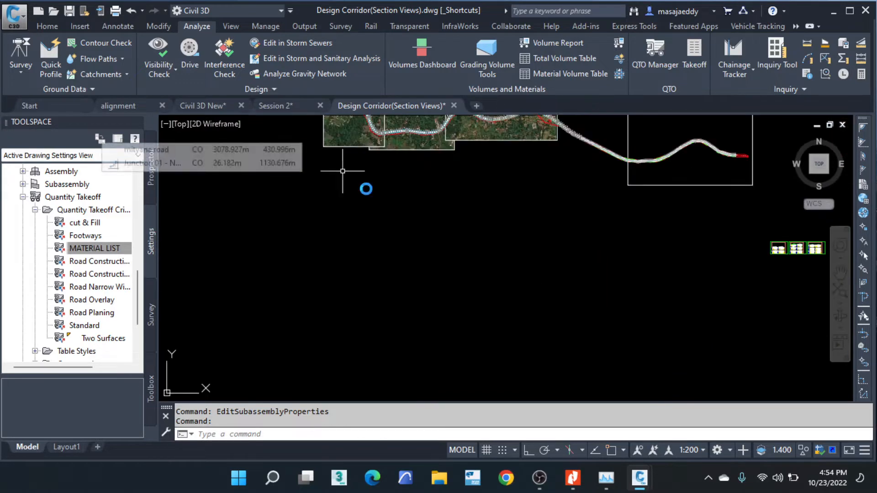
scroll(673, 255, down, 3)
scroll(665, 268, up, 6)
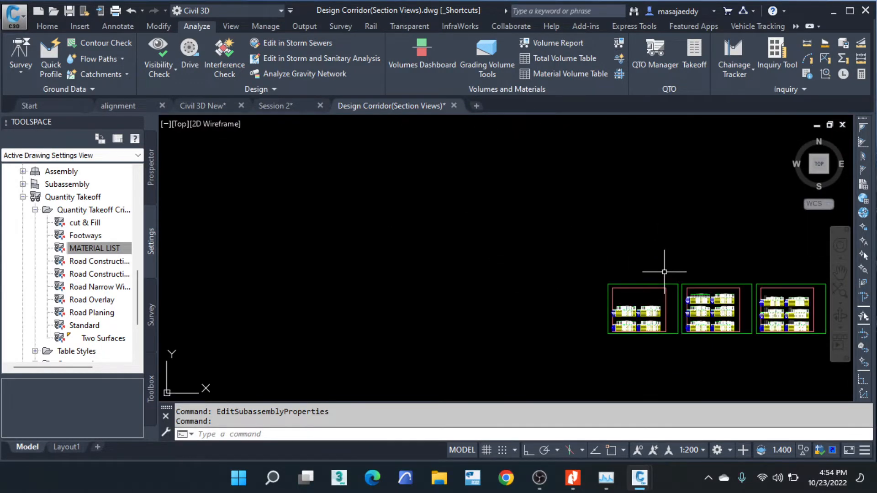
scroll(614, 274, up, 10)
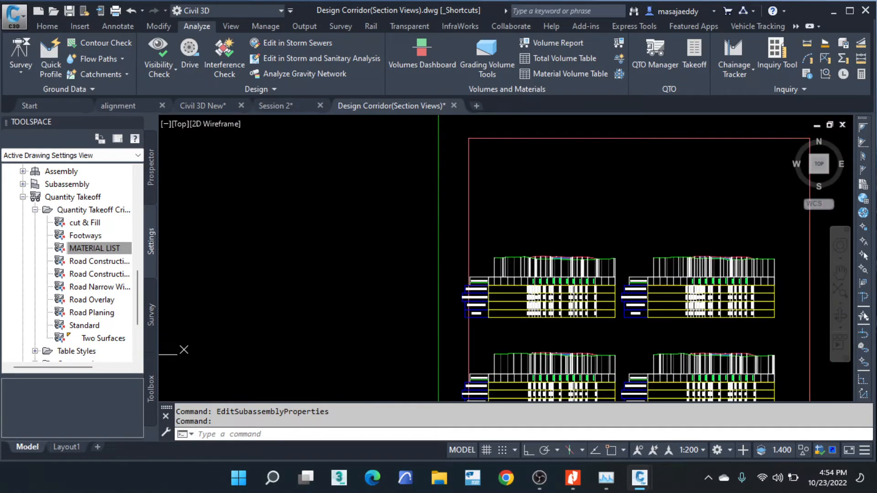
scroll(610, 280, up, 2)
click(611, 224)
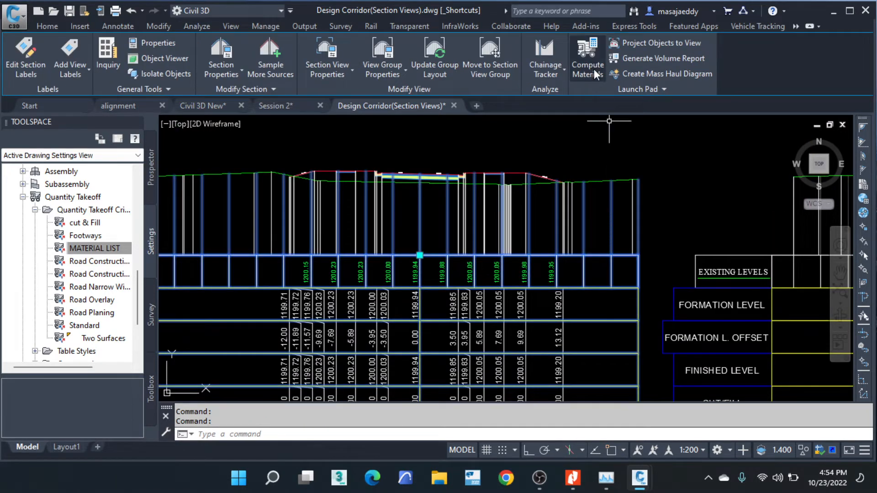
click(592, 64)
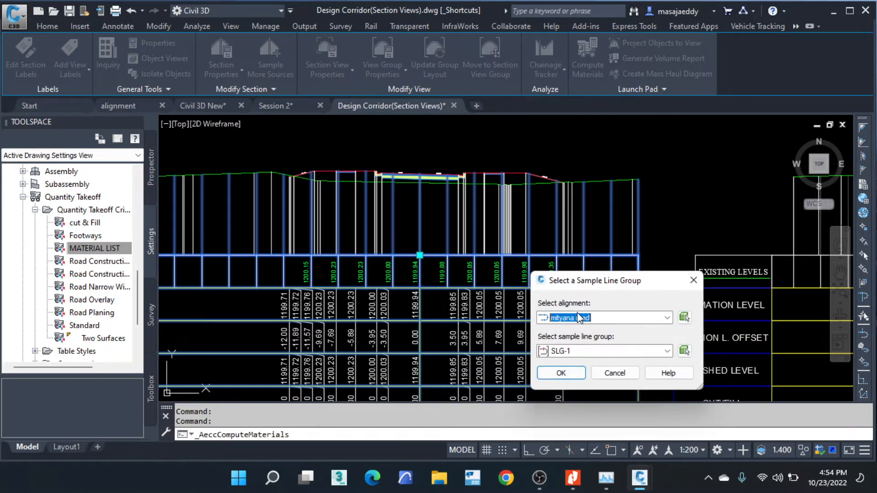
click(566, 373)
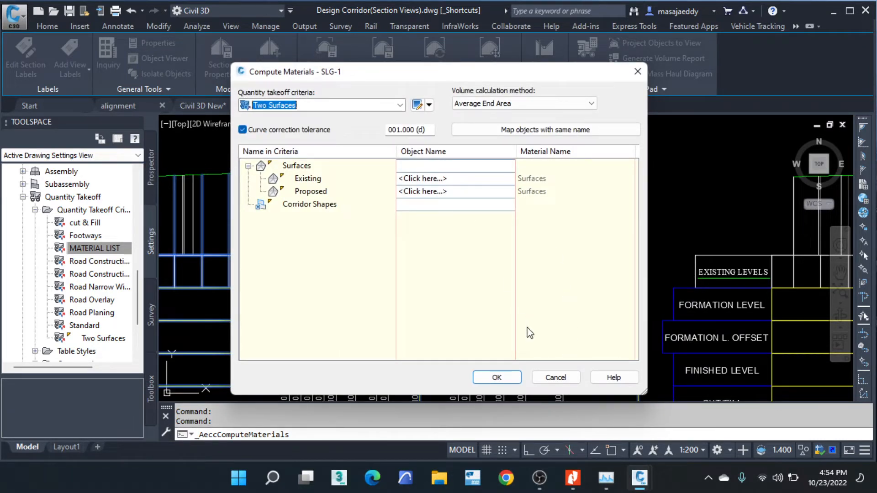
- Choose the cut & Fill takeoff criteria and try to assign an object to its Mityana EG surfaces
click(399, 105)
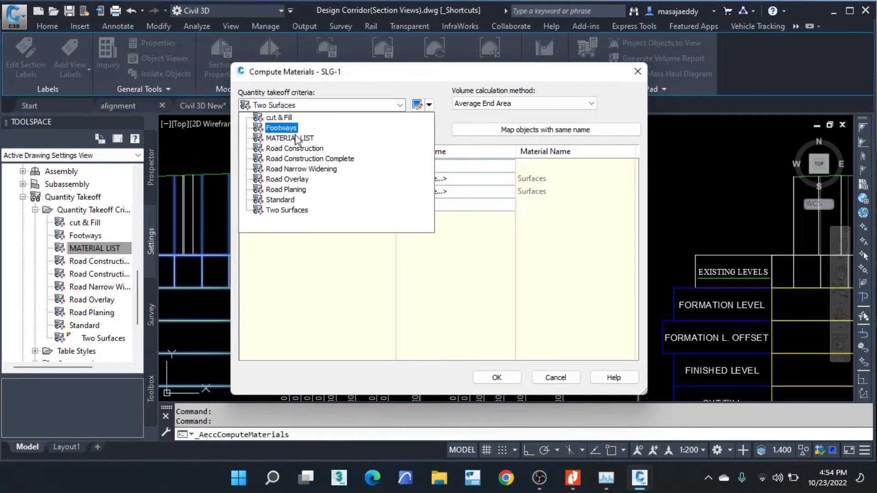
click(280, 119)
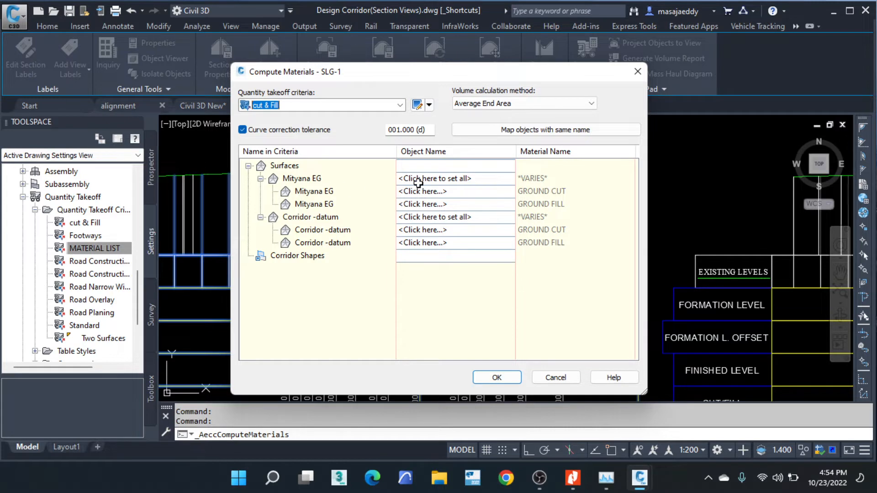
click(446, 178)
click(305, 179)
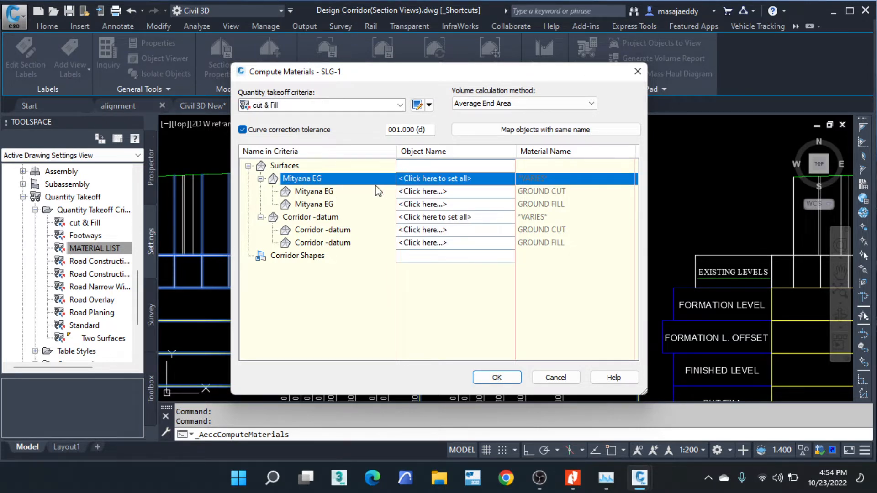
click(428, 192)
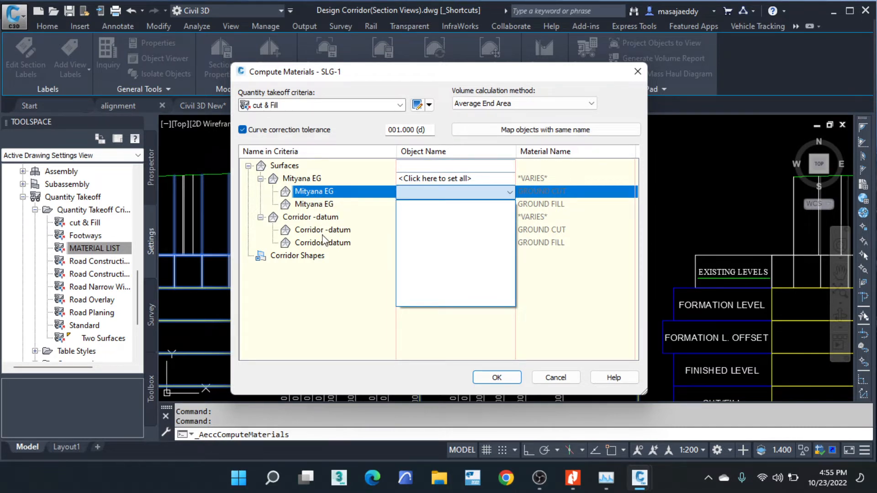
click(355, 289)
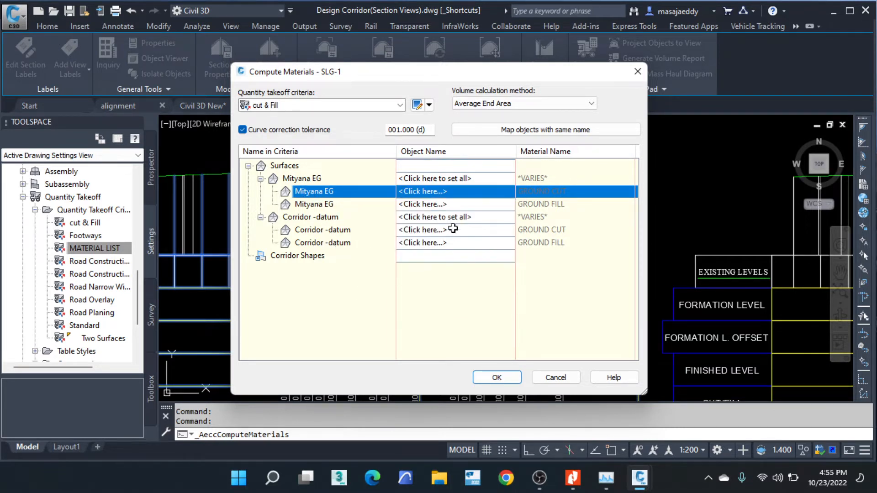
click(446, 178)
click(365, 312)
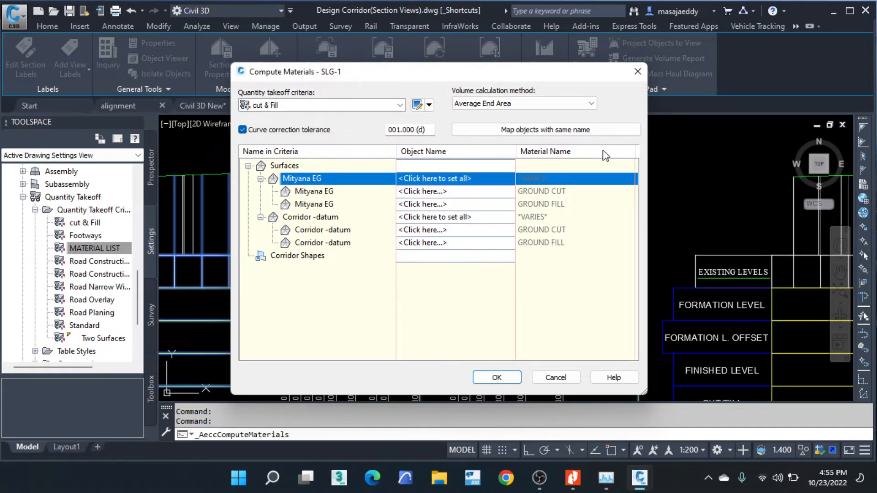
- Switch to the MATERIAL LIST criteria, try to assign an object to the Surface corridor shape, and close the material computation
click(400, 105)
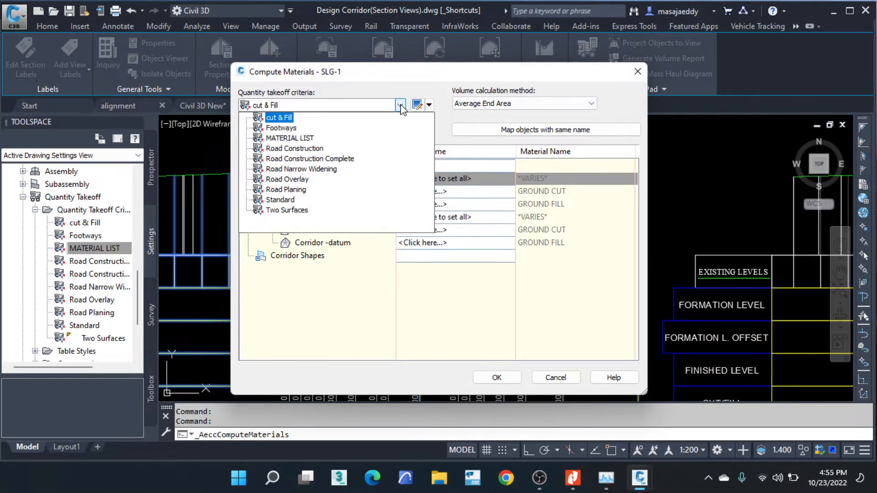
click(294, 139)
click(418, 192)
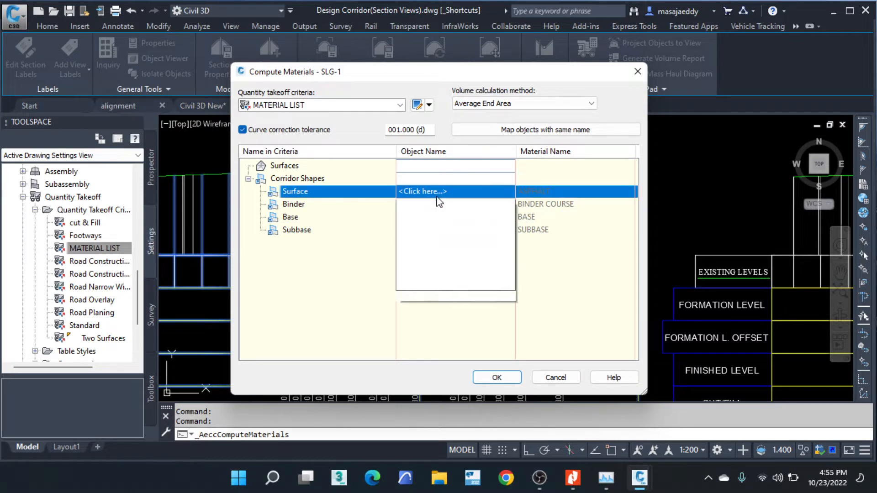
click(327, 194)
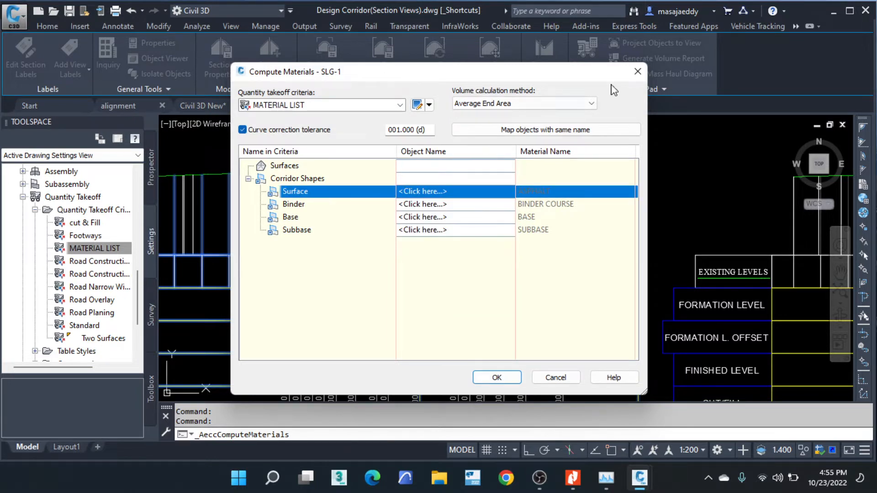
click(638, 72)
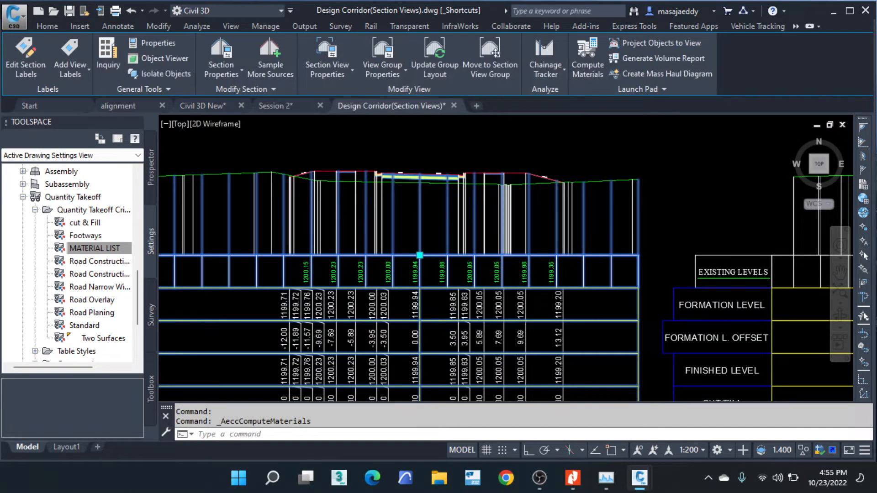
- Select a sample line crossing the road corridor in plan and open its group's section sources for sampling more sources
scroll(511, 270, down, 10)
scroll(451, 238, down, 4)
middle_drag(388, 182, 549, 347)
scroll(477, 280, down, 4)
scroll(292, 208, up, 10)
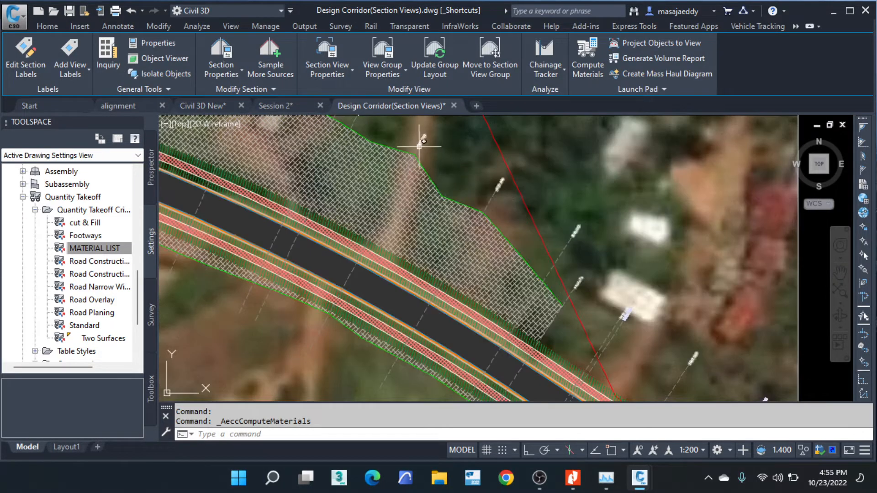
click(417, 150)
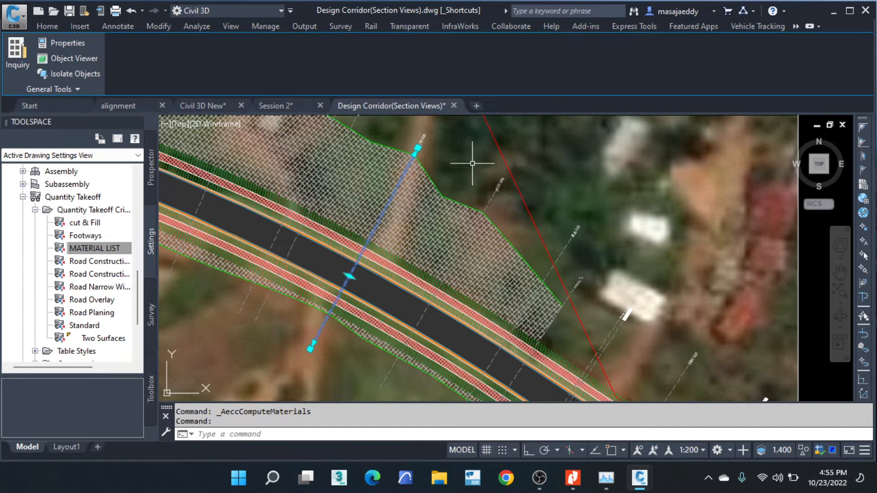
key(Escape)
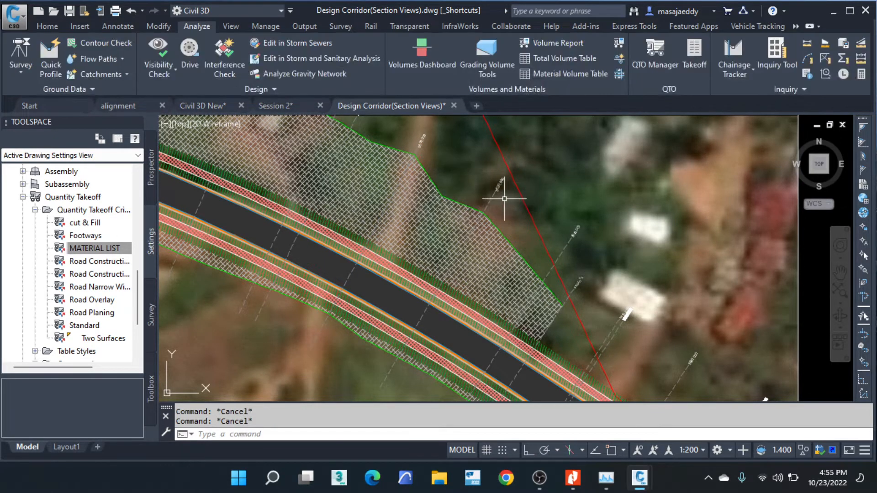
click(498, 195)
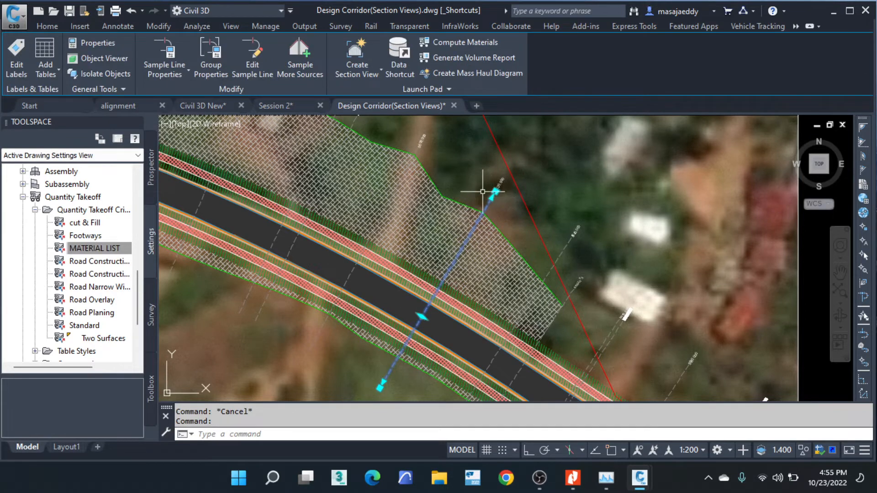
click(308, 64)
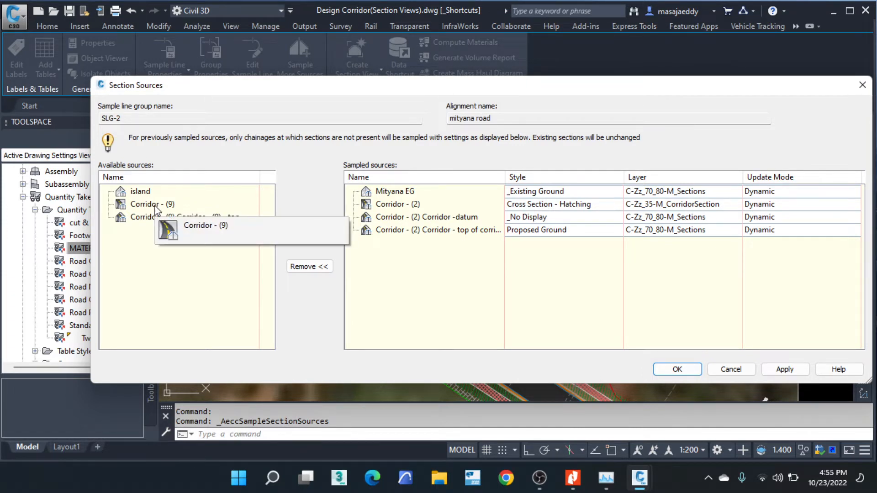
- Add the Corridor - (9) top surface to the sampled sources of SLG-2, accept the sources and clear the selection
click(156, 206)
click(212, 218)
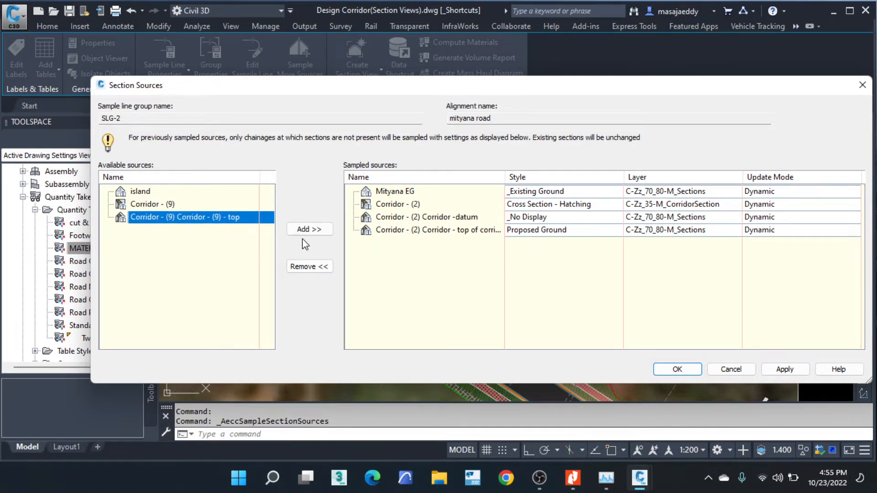
click(314, 234)
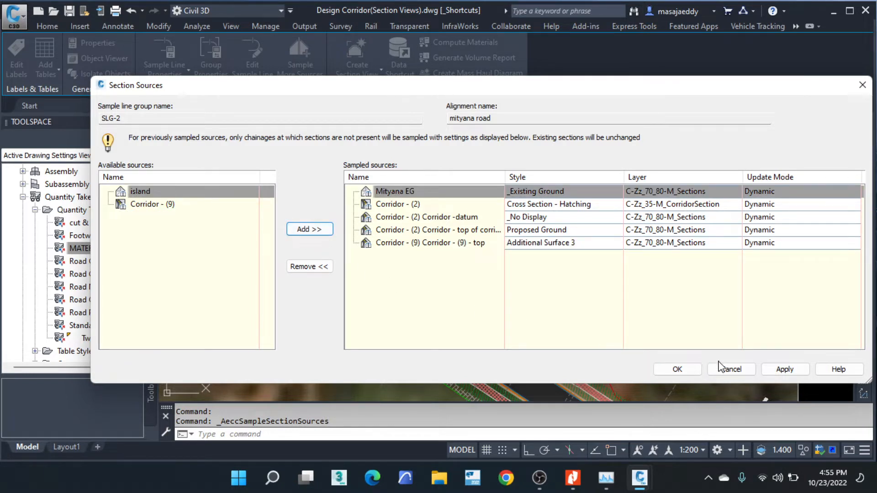
click(681, 369)
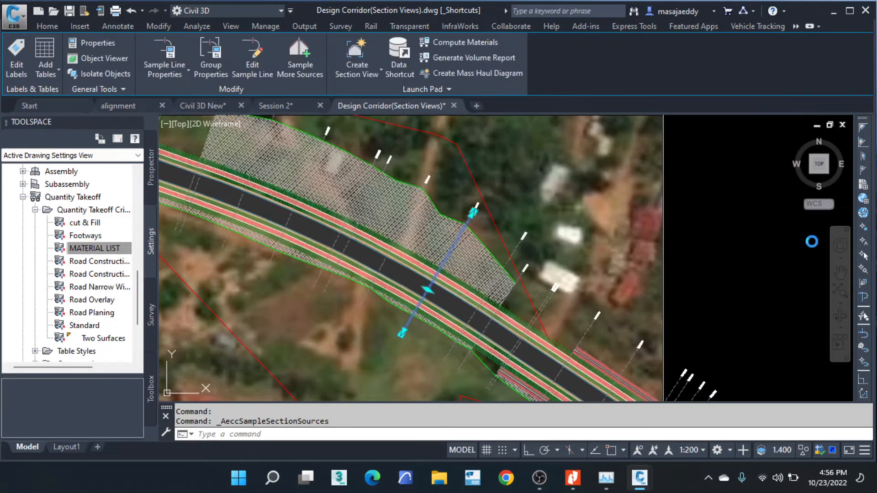
click(812, 239)
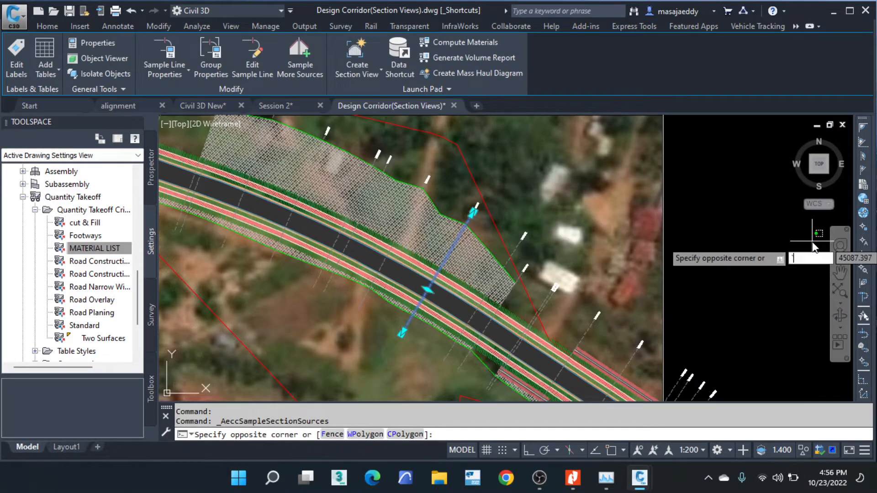
key(Escape)
key(Escape)
key(Escape)
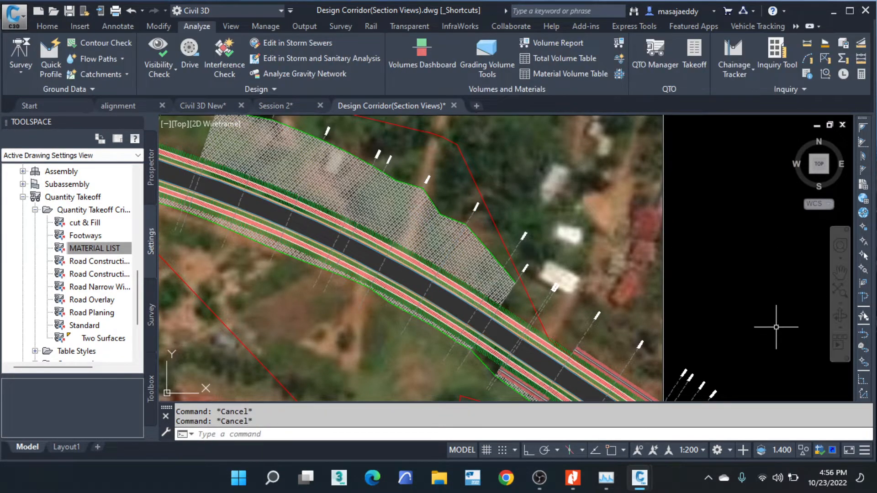
- Select the section view in the section sheets and start computing materials for its SLG-1 sample line group
scroll(589, 291, down, 2)
scroll(590, 291, down, 4)
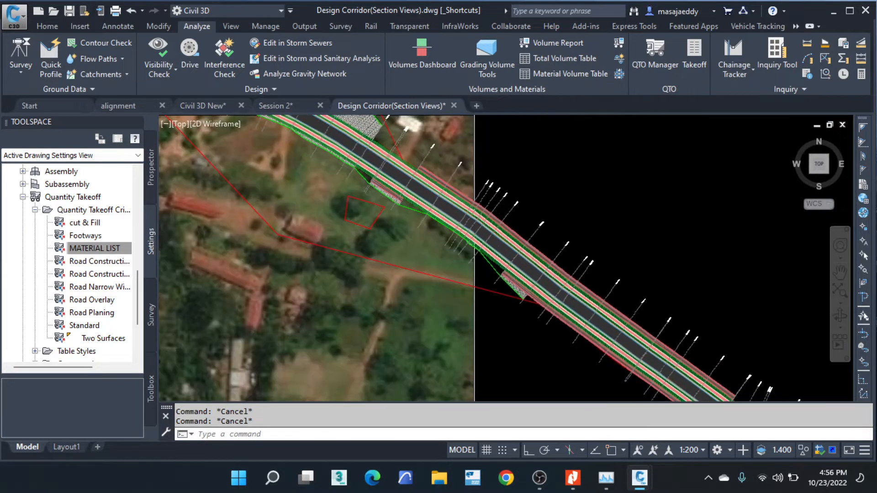
scroll(622, 294, down, 4)
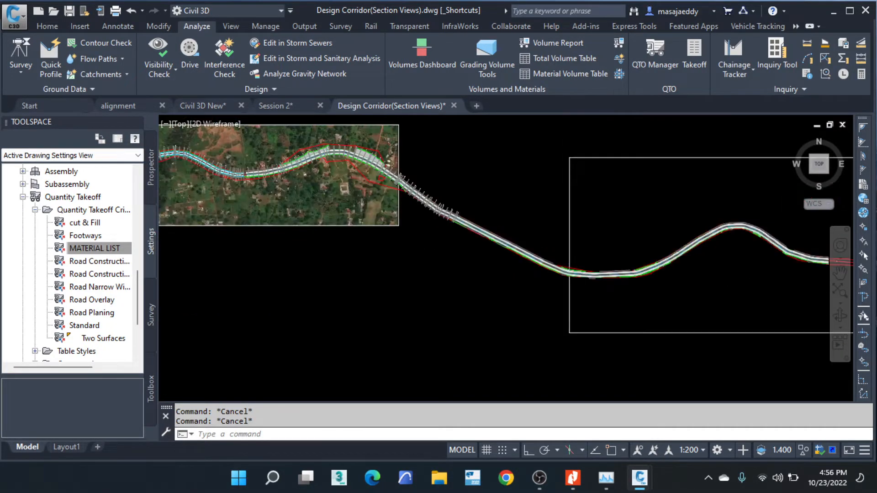
scroll(571, 274, up, 6)
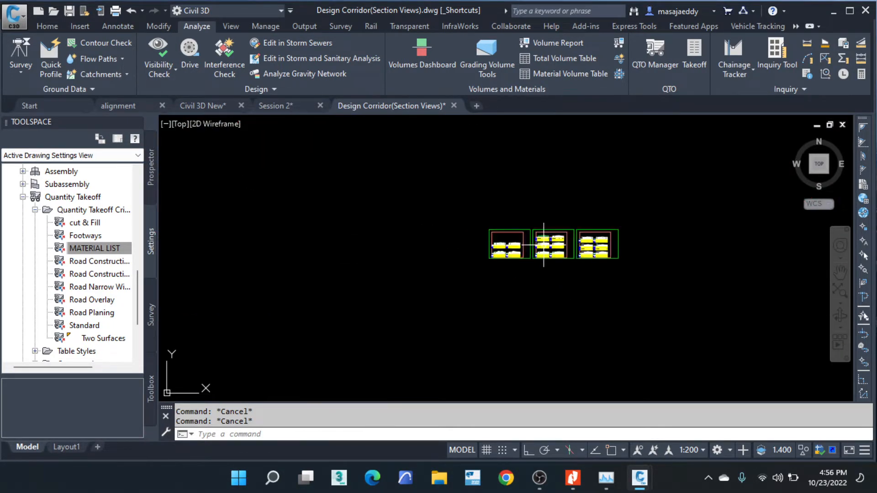
scroll(491, 249, up, 4)
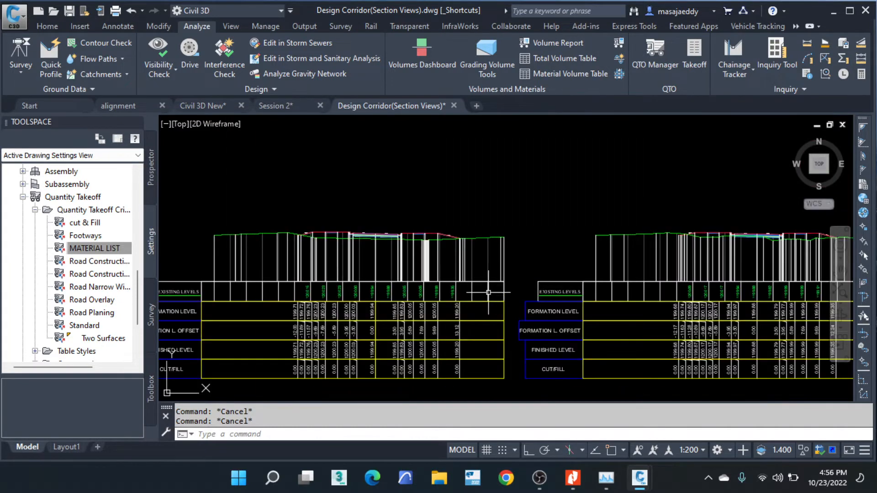
click(489, 300)
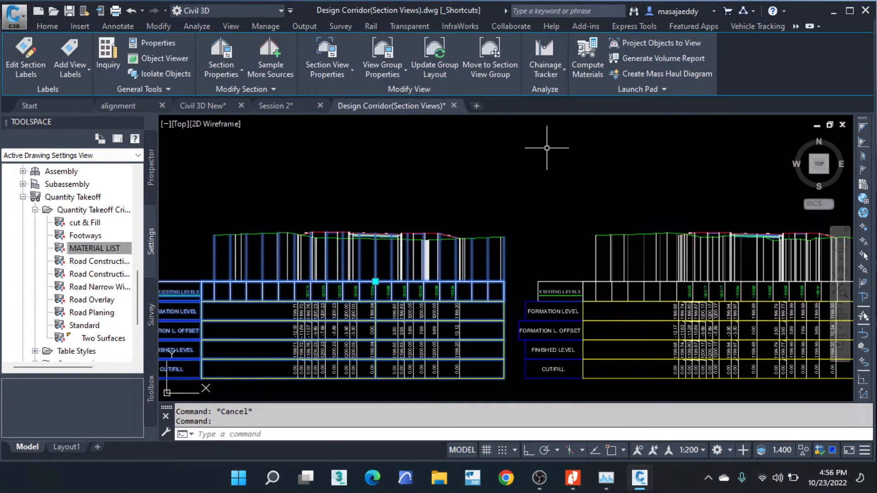
click(594, 77)
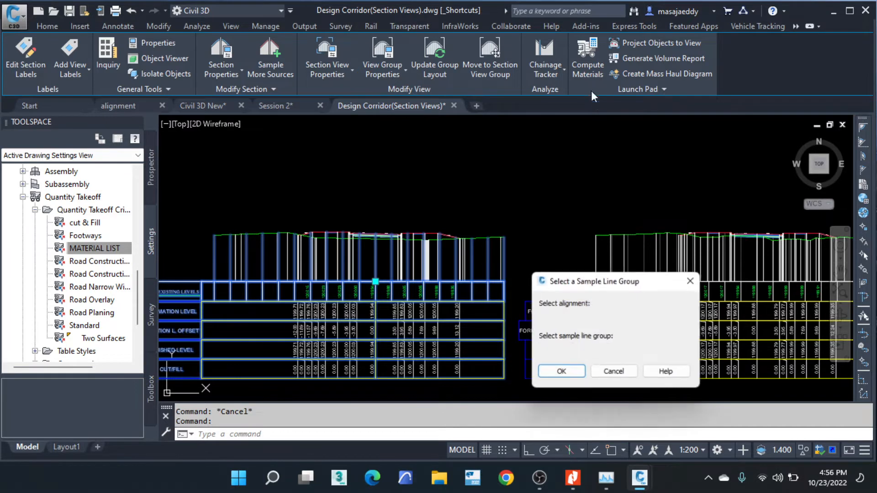
click(563, 372)
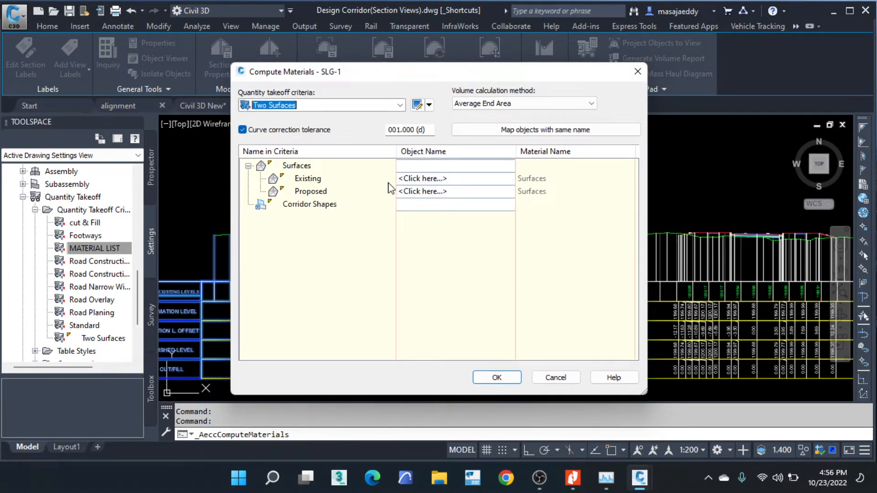
- Try to assign objects to the Proposed and Existing surfaces of the Two Surfaces criteria
click(349, 107)
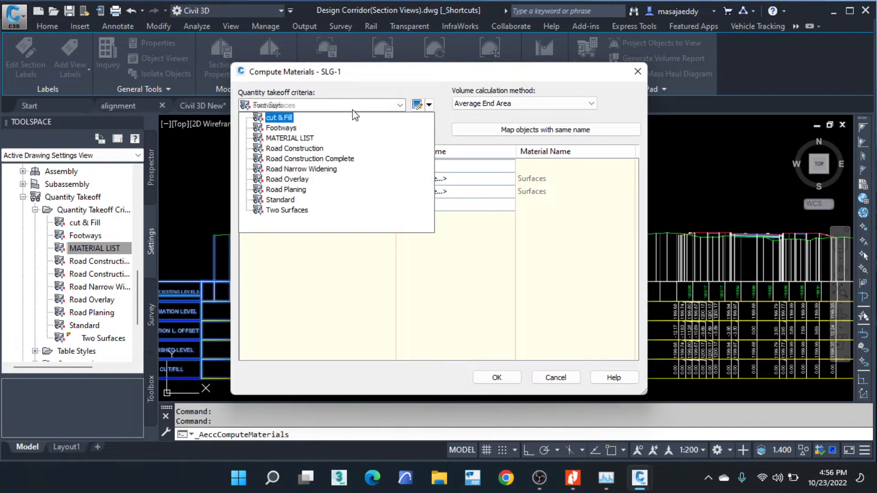
click(351, 108)
click(423, 191)
click(432, 179)
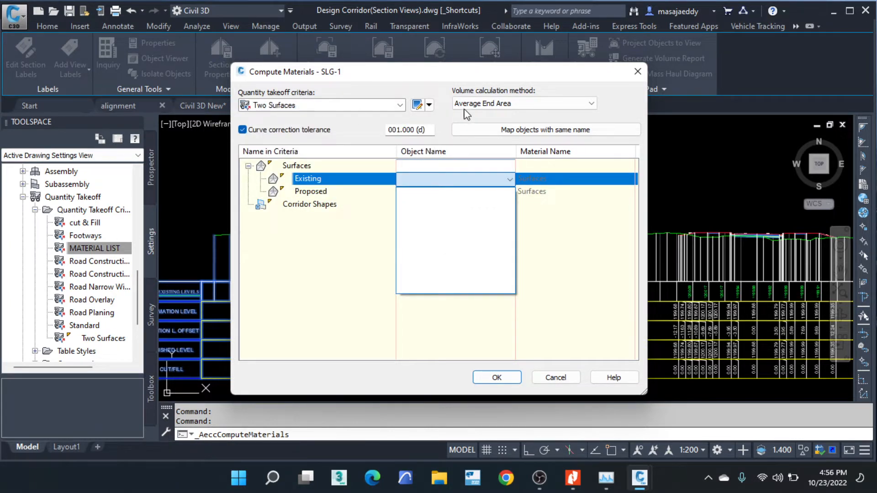
- Set the volume calculation method to Composite Volume and retry assigning an object to the Existing surface
click(480, 105)
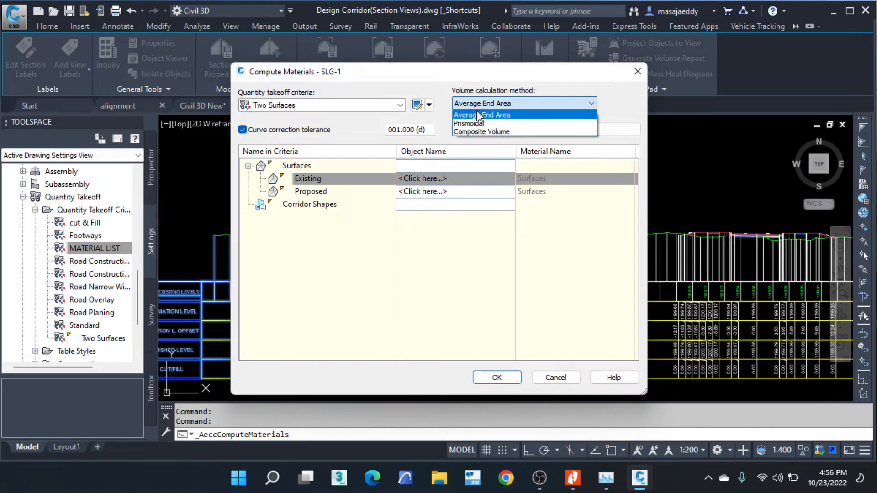
click(479, 131)
click(407, 178)
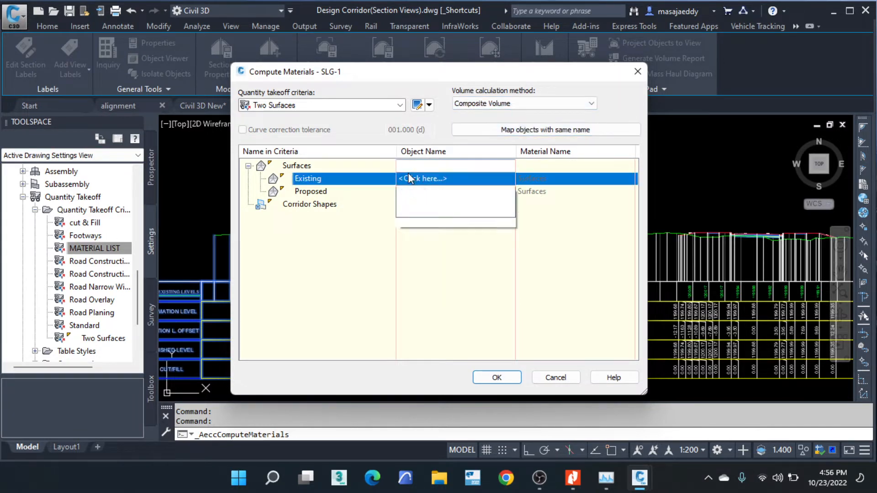
- Try the MATERIAL LIST takeoff criteria with the composite volume method and dismiss the choice of another method
click(381, 108)
click(382, 108)
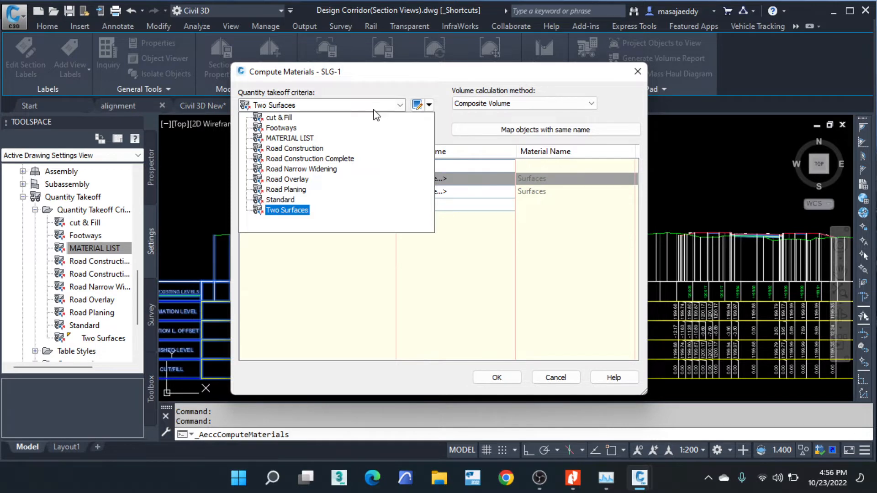
click(293, 138)
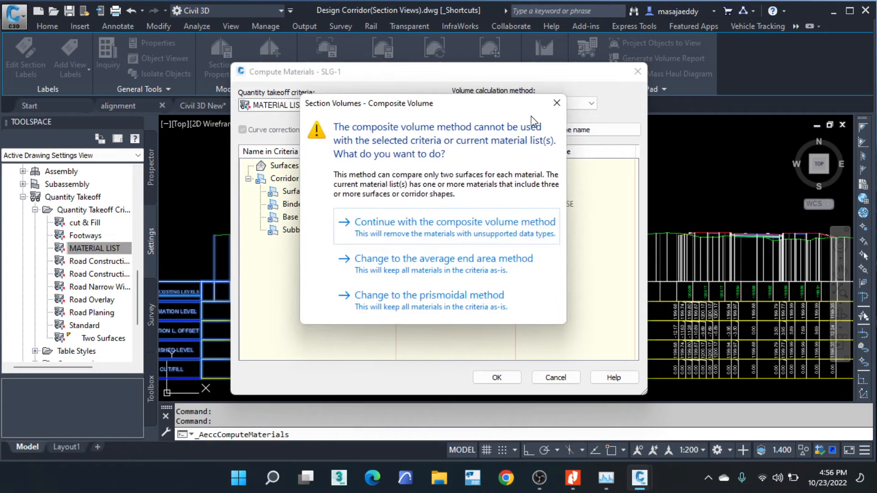
click(557, 102)
- Choose the cut & Fill takeoff criteria with the Average End Area volume calculation method
click(361, 106)
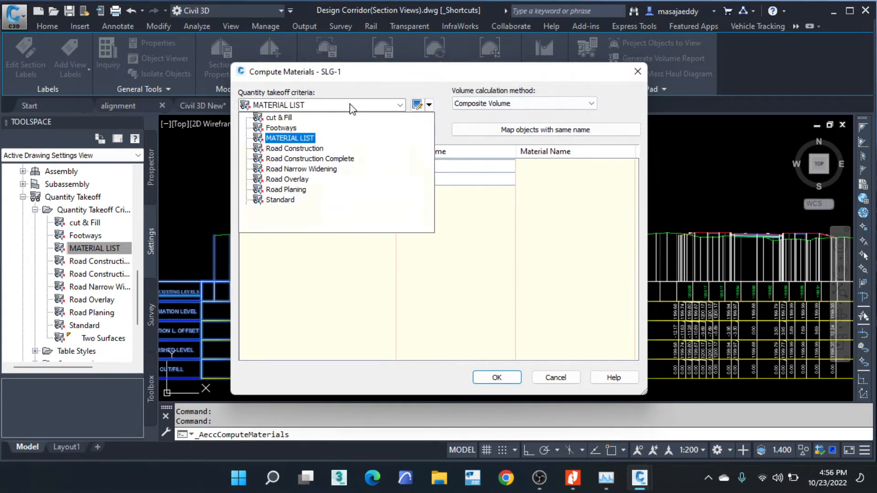
click(277, 117)
click(511, 104)
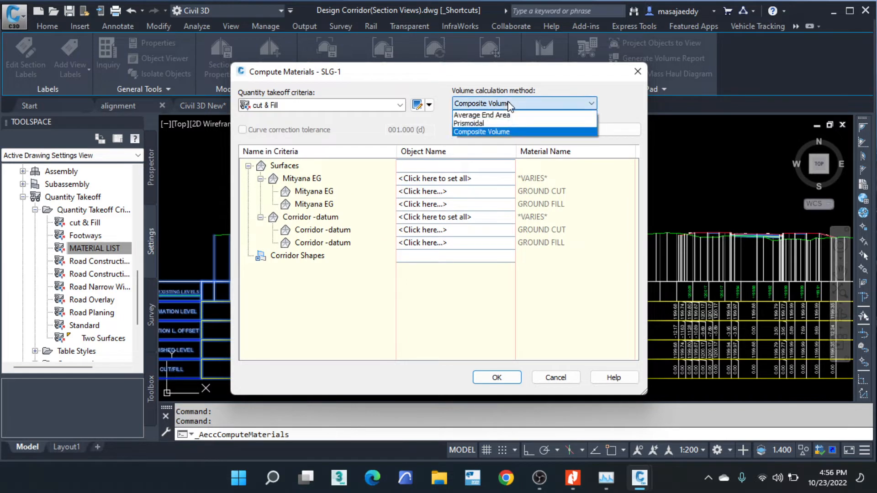
click(481, 114)
- Try to assign objects to the GROUND CUT material's Mityana EG surface and to the Corridor -datum surfaces
click(409, 192)
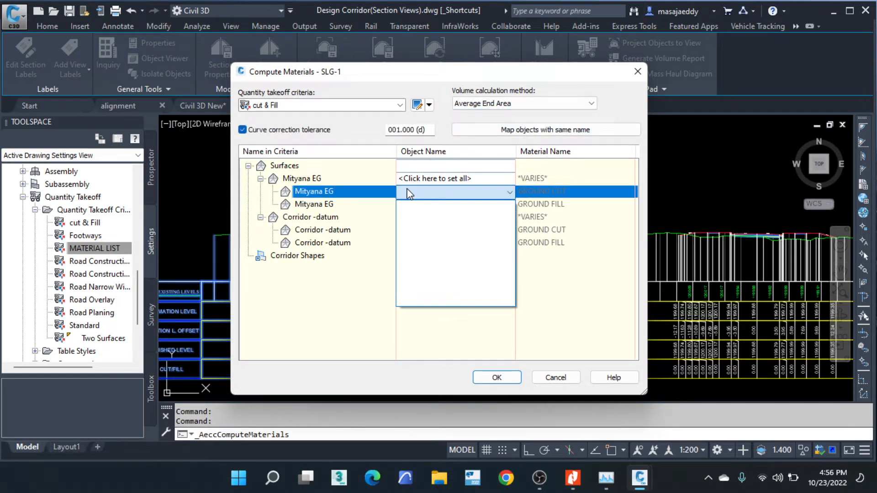
click(353, 195)
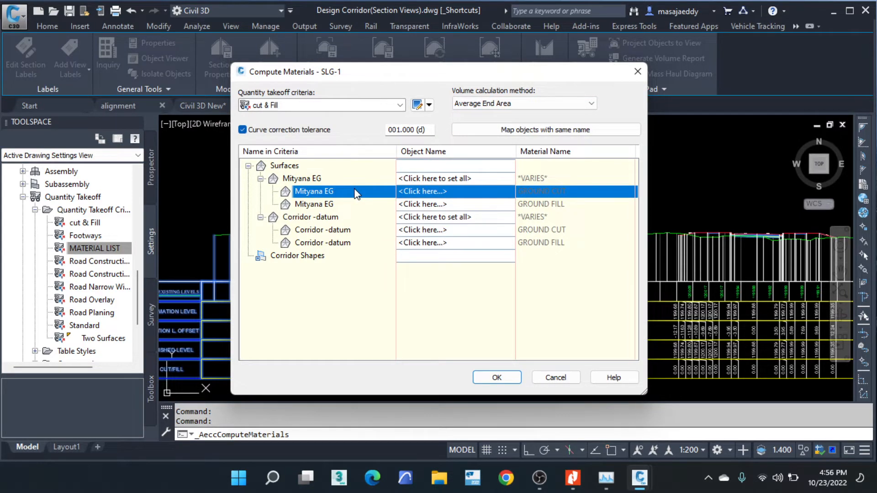
click(425, 228)
click(424, 218)
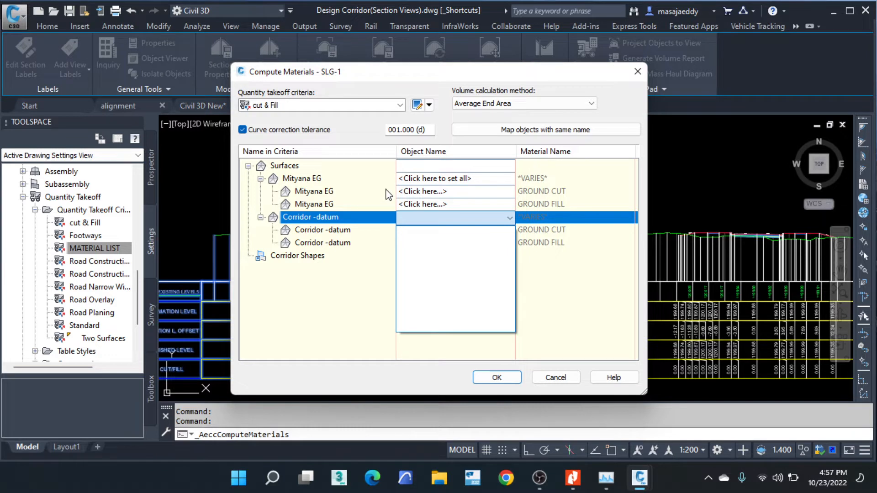
click(570, 348)
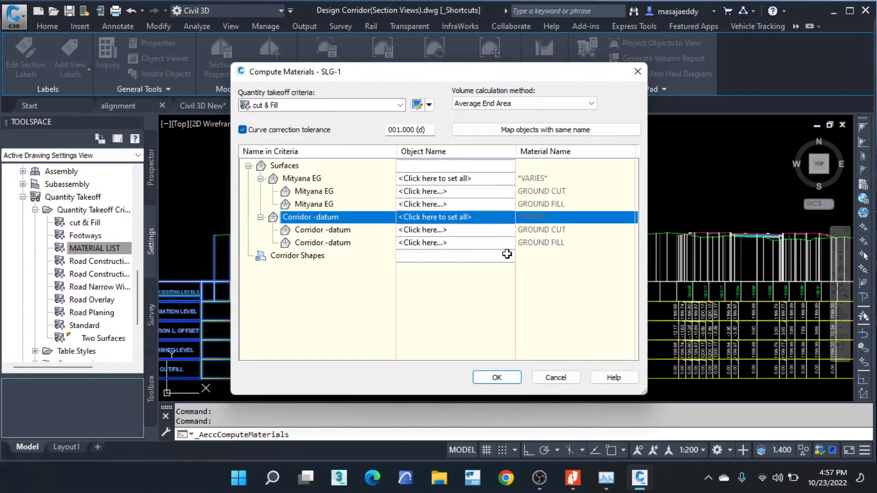
- Open the cut & Fill criteria for editing and examine the selectable surfaces and the GROUND CUT and GROUND FILL conditions
click(428, 105)
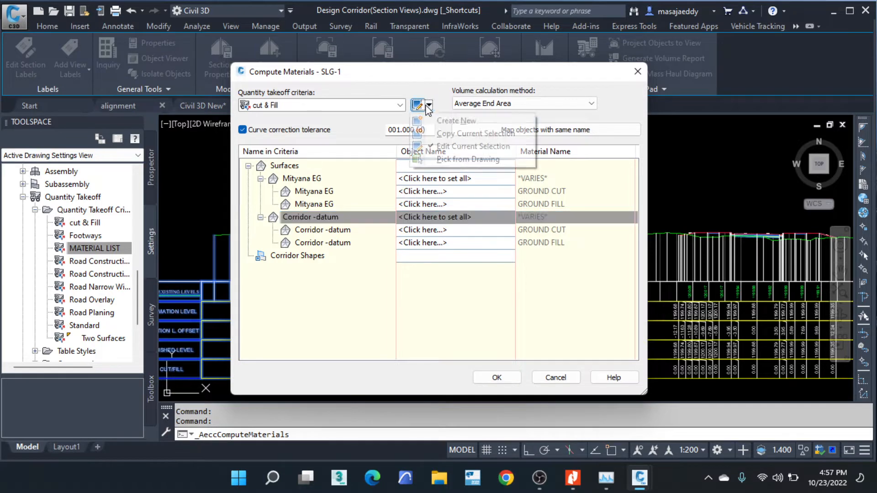
click(466, 146)
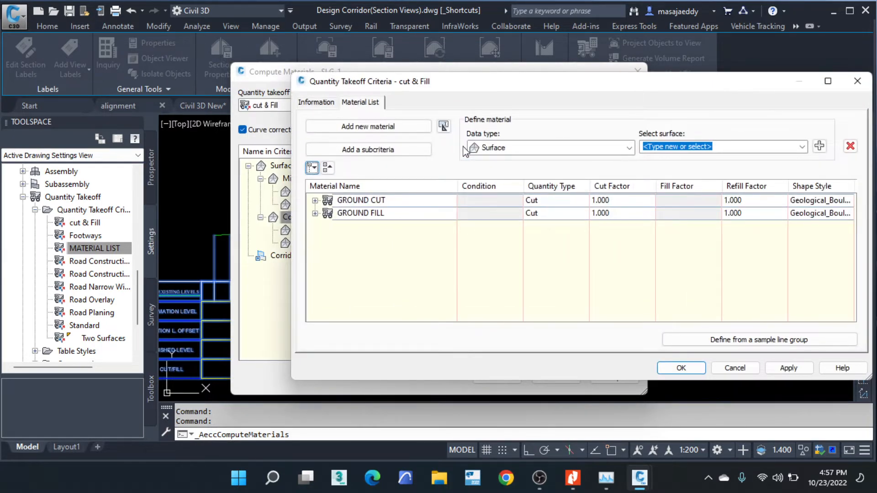
click(513, 149)
click(513, 149)
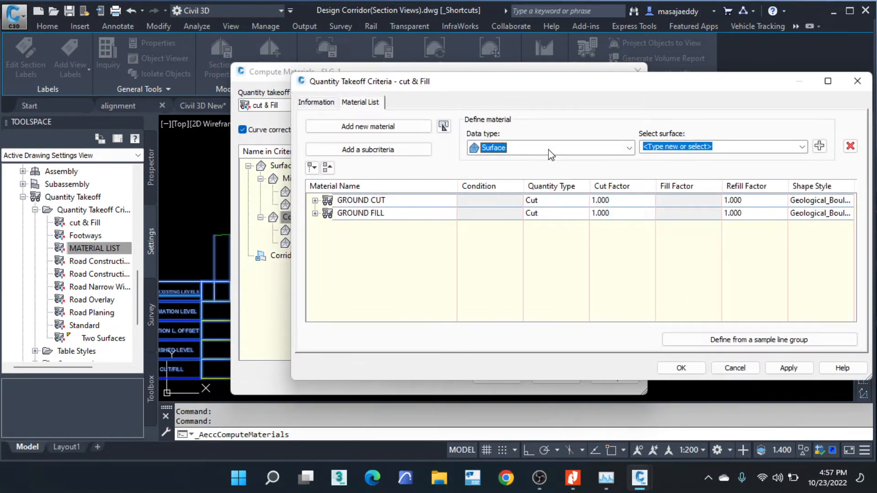
click(709, 146)
click(731, 149)
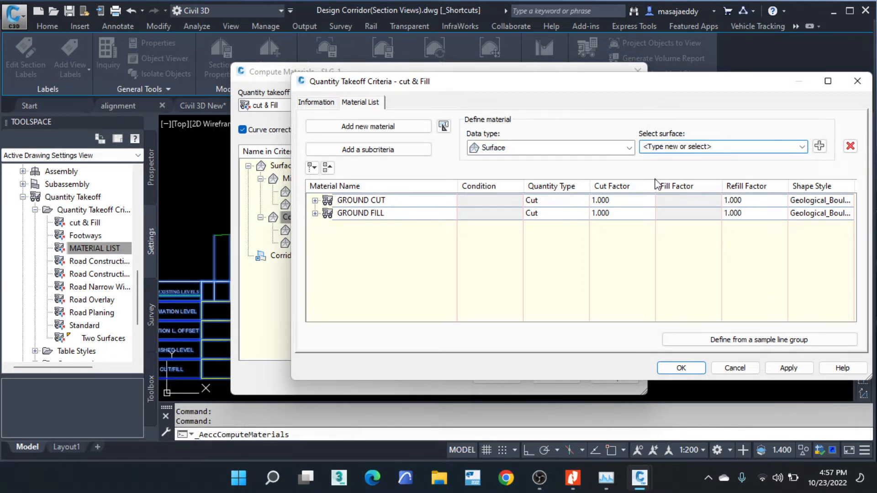
click(802, 146)
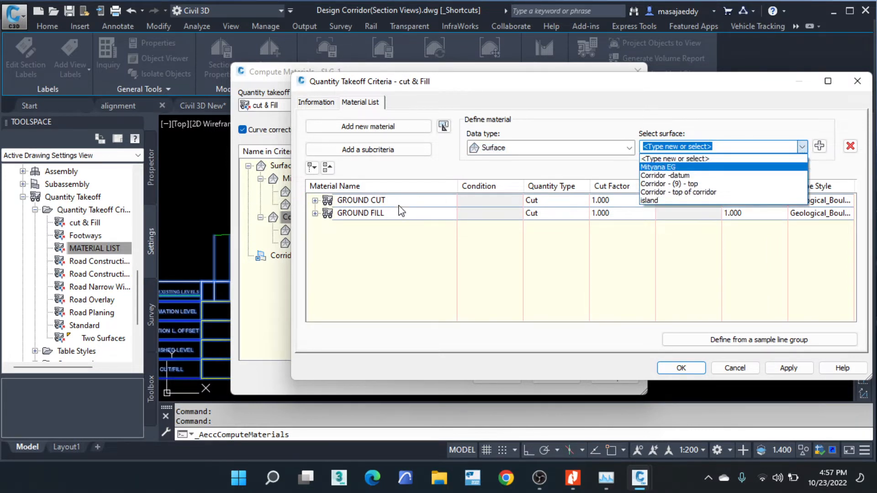
click(355, 230)
click(315, 201)
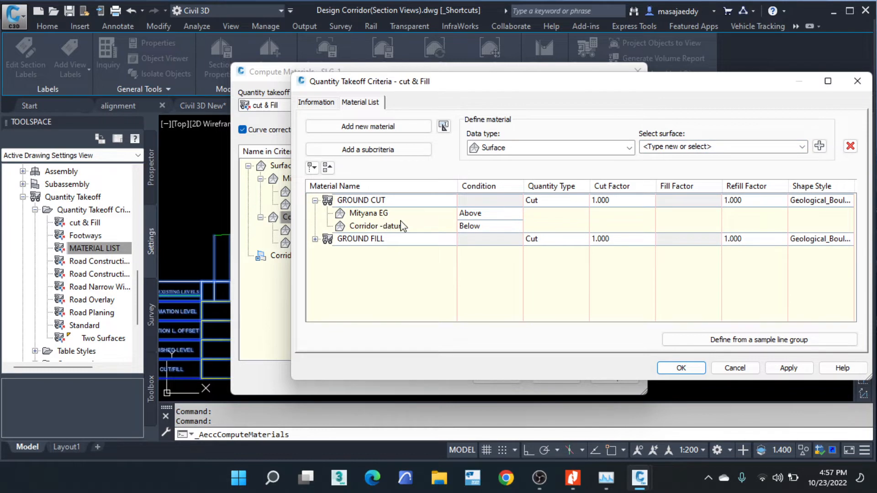
click(315, 239)
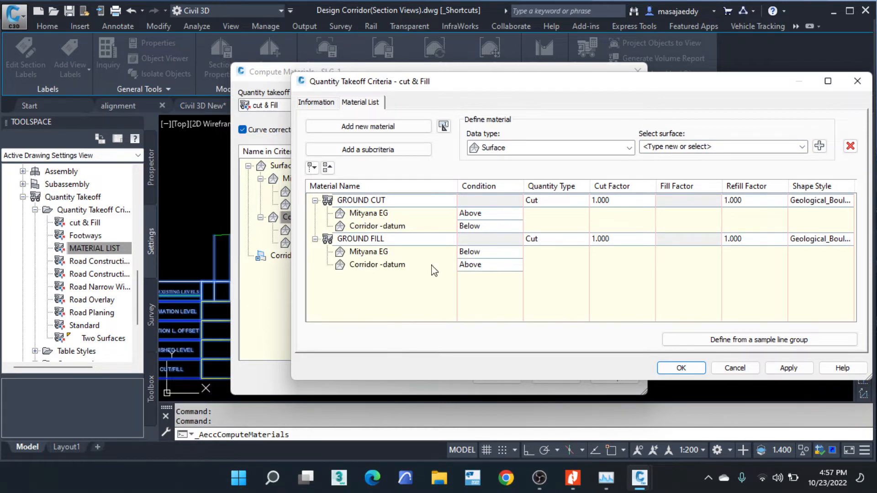
- Define the cut & Fill criteria from sample line group SLG-1 of the mityana road alignment and accept the criteria
click(720, 341)
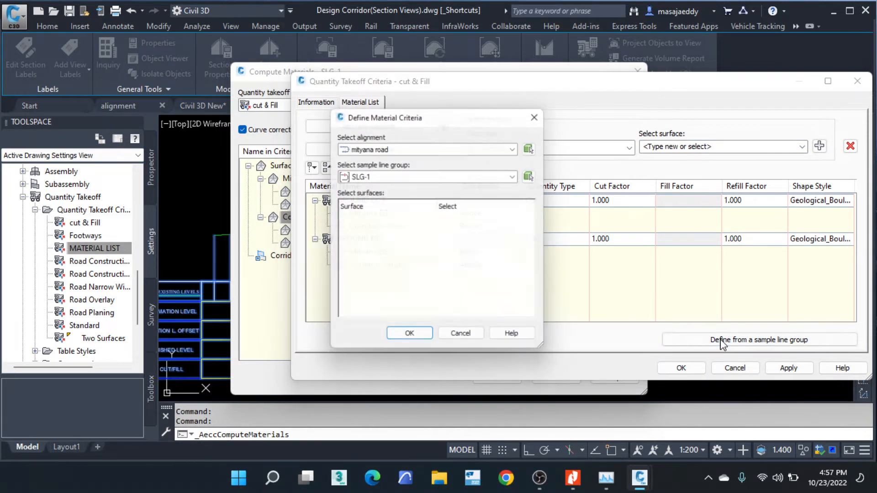
click(410, 339)
click(680, 368)
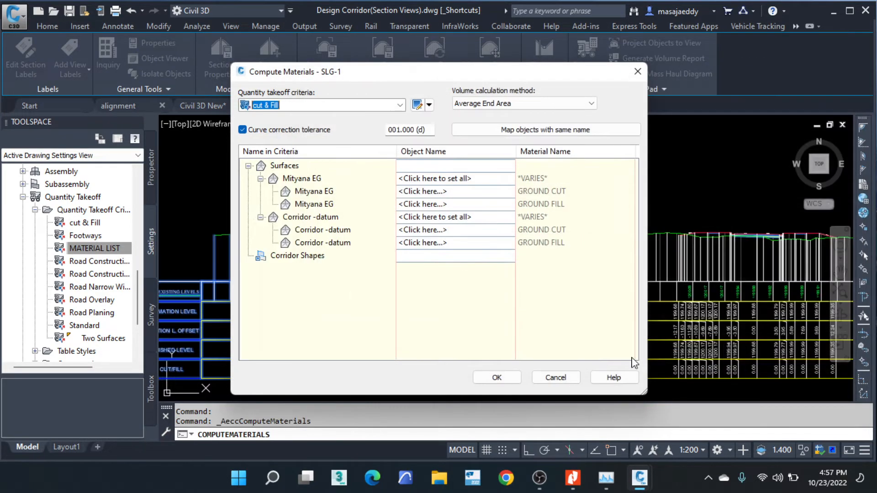
- Try again to assign objects to all Mityana EG surfaces and to the individual GROUND CUT and GROUND FILL entries
click(449, 178)
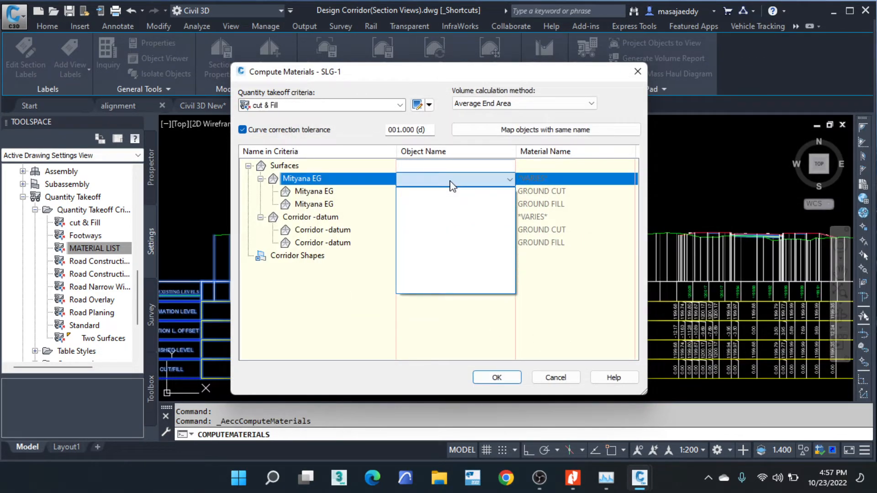
click(323, 197)
click(324, 194)
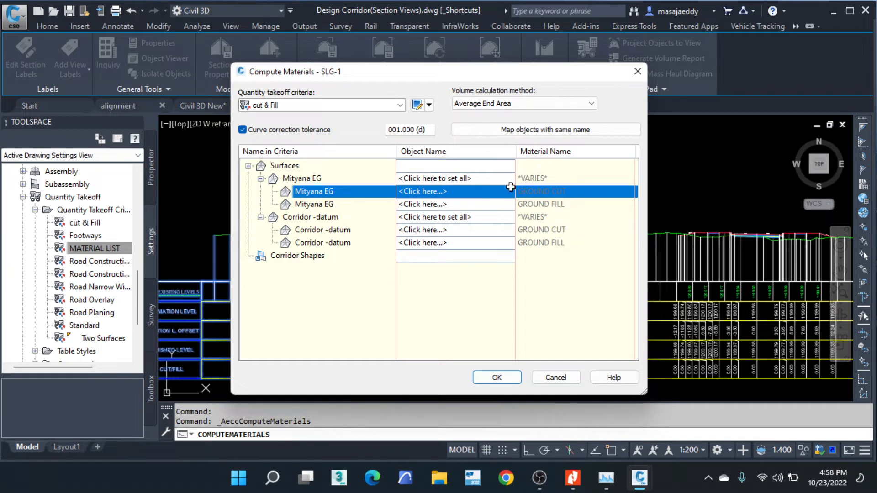
click(432, 201)
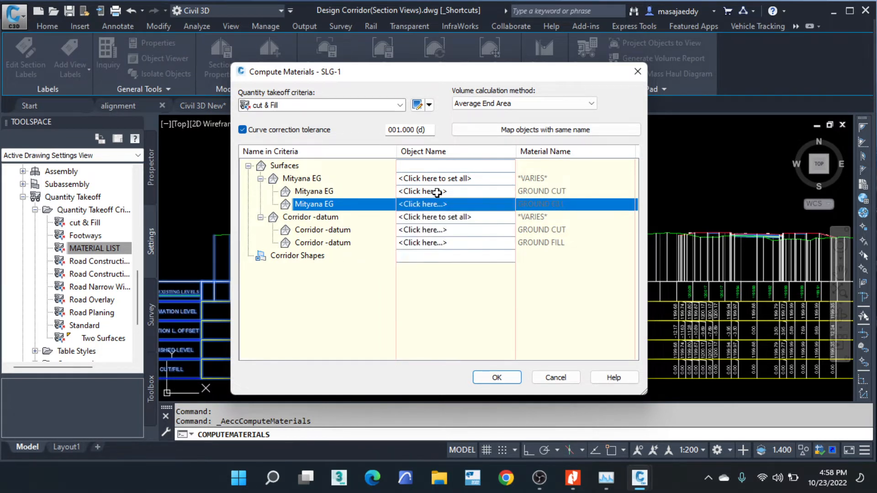
click(437, 192)
click(463, 171)
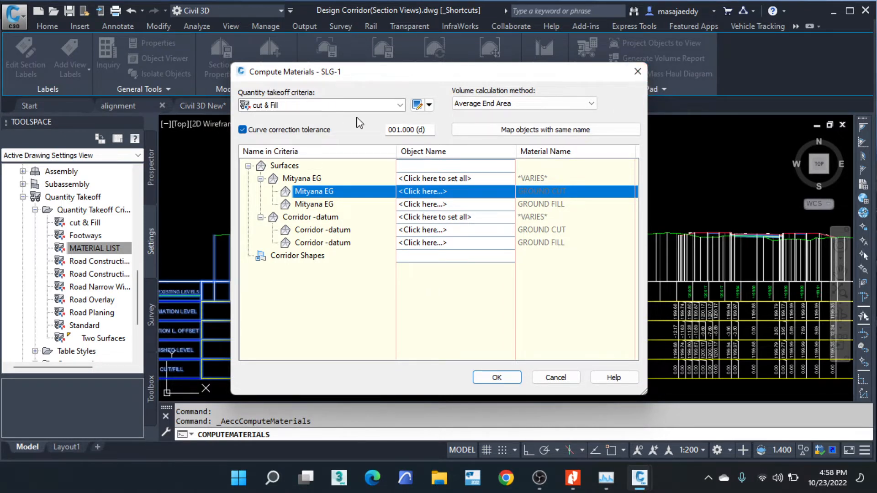
- Close the SLG-1 material computation without computing, return to the road plan and clear the section view selection
click(638, 72)
scroll(550, 219, down, 5)
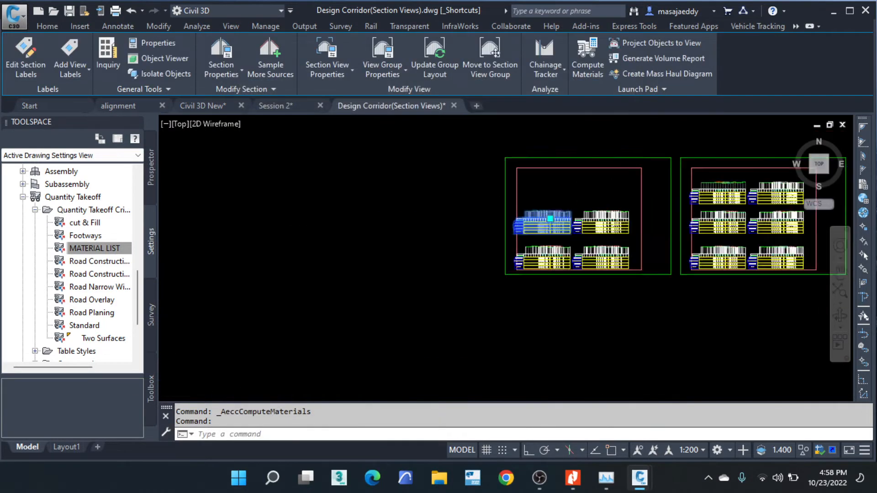
scroll(597, 231, down, 10)
mouse_move(518, 158)
middle_down()
mouse_move(541, 178)
mouse_move(540, 192)
middle_up()
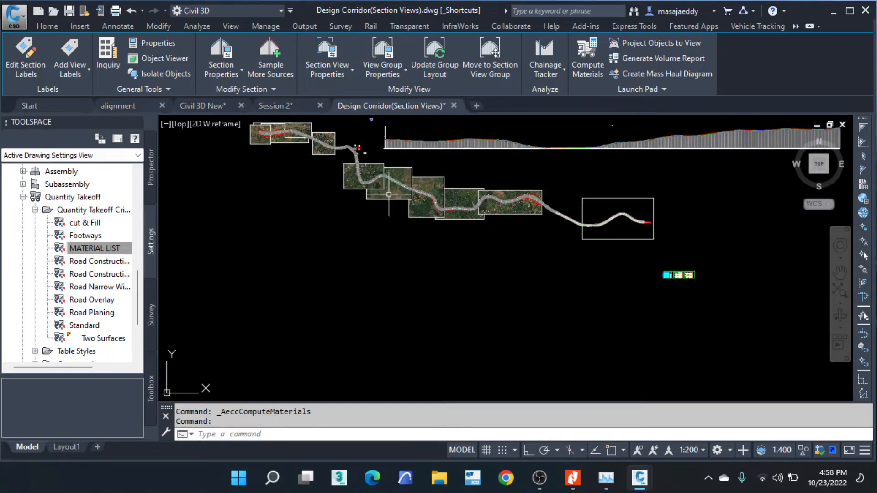
scroll(390, 187, up, 4)
key(Escape)
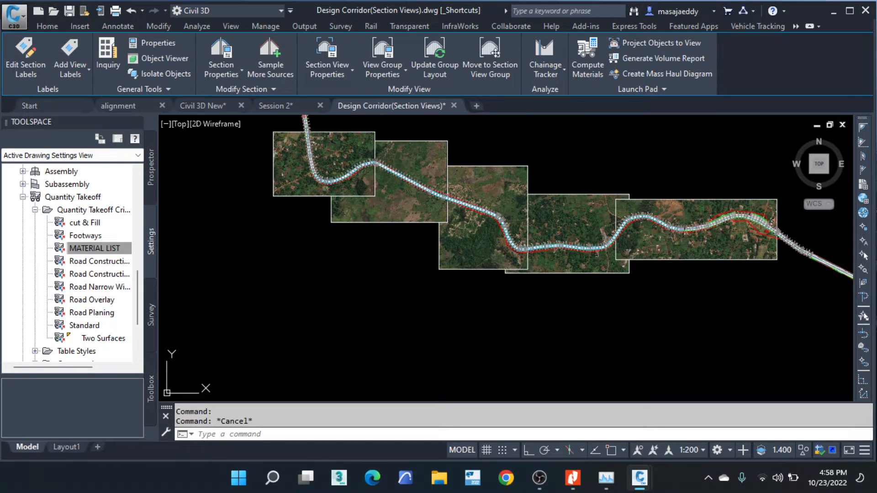
- Examine the sampled section sources of the road's sample line group SLG-2 and close its properties unchanged
scroll(511, 210, up, 4)
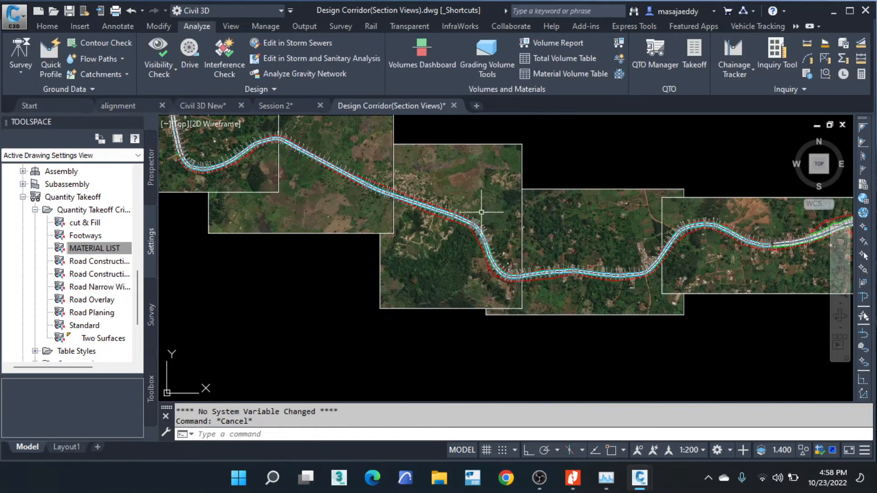
scroll(511, 189, up, 8)
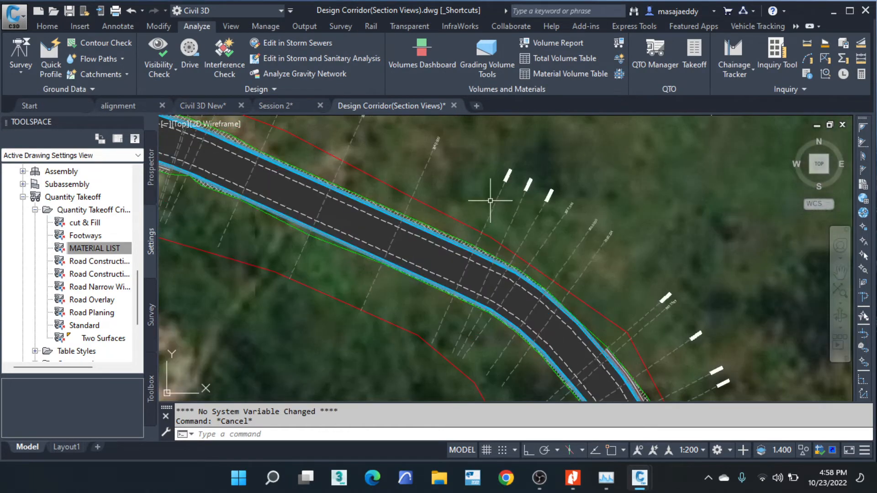
click(494, 202)
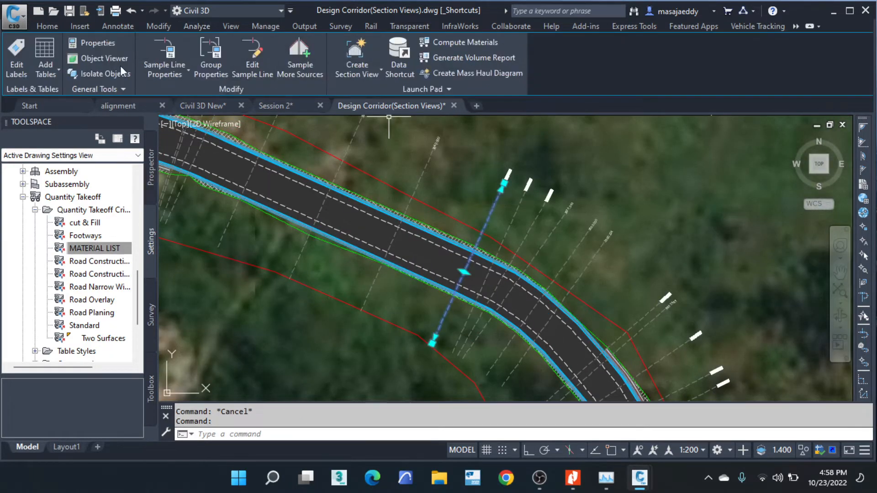
click(213, 57)
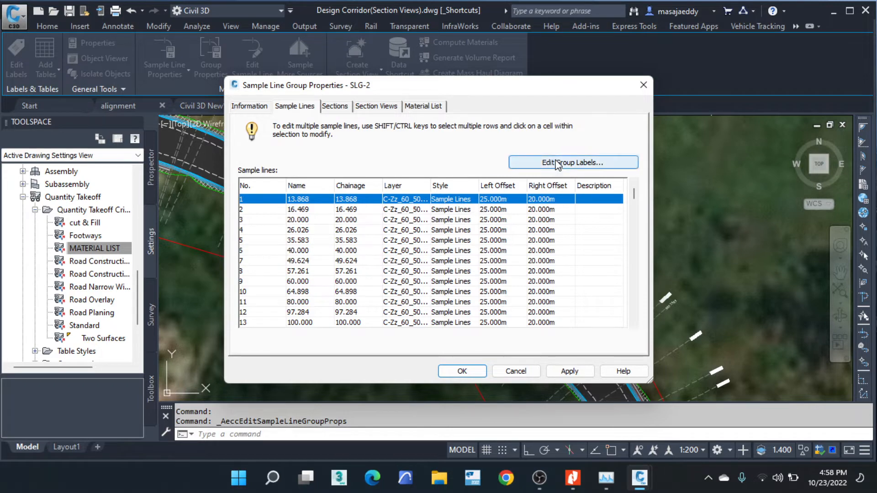
click(335, 107)
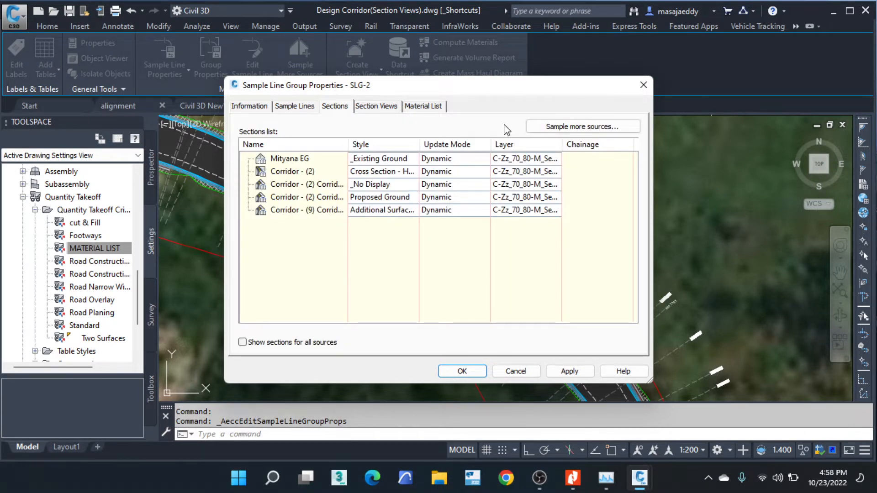
click(560, 128)
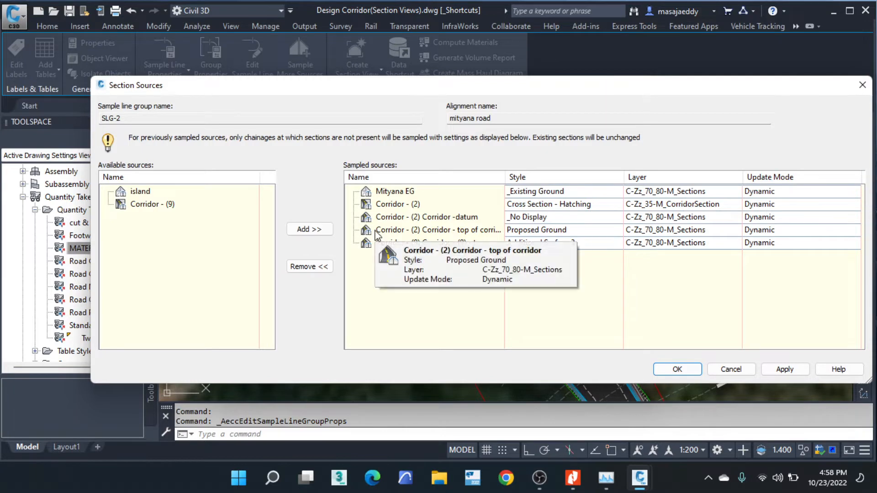
click(729, 370)
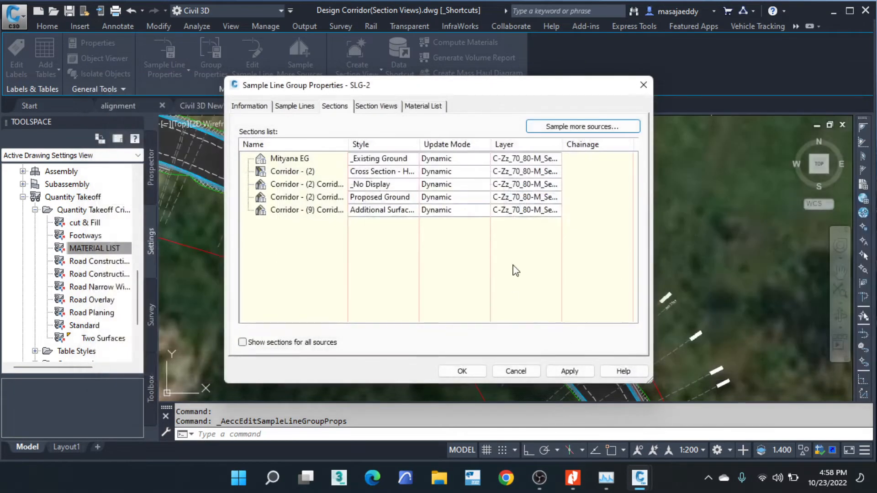
click(516, 371)
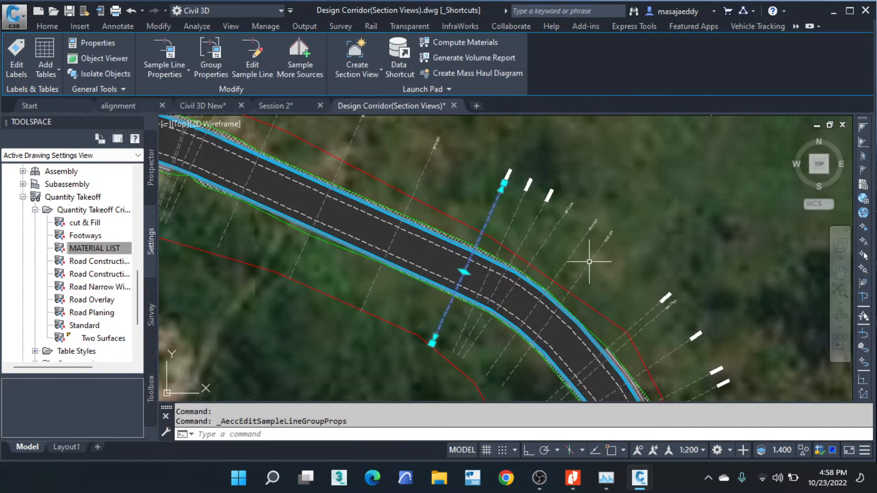
key(Escape)
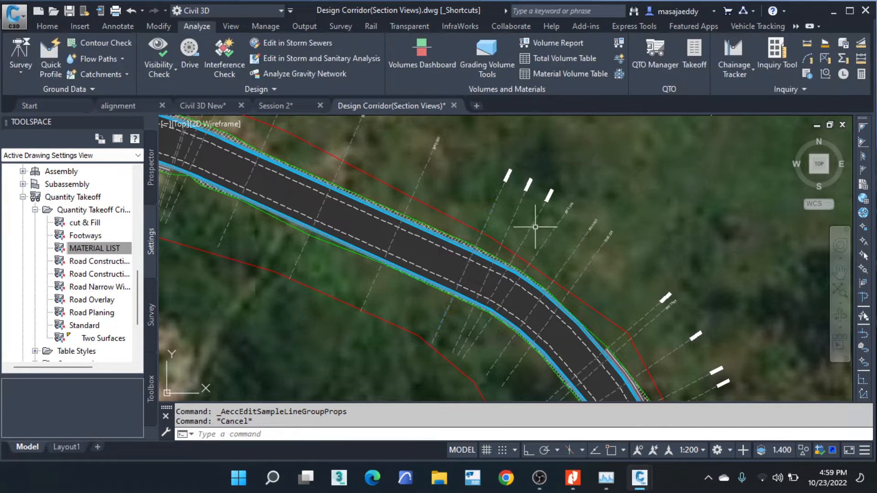
- Check the surfaces selectable for Mityana EG in the SLG-2 material computation under the cut & Fill criteria, closing it without computing
scroll(536, 228, down, 3)
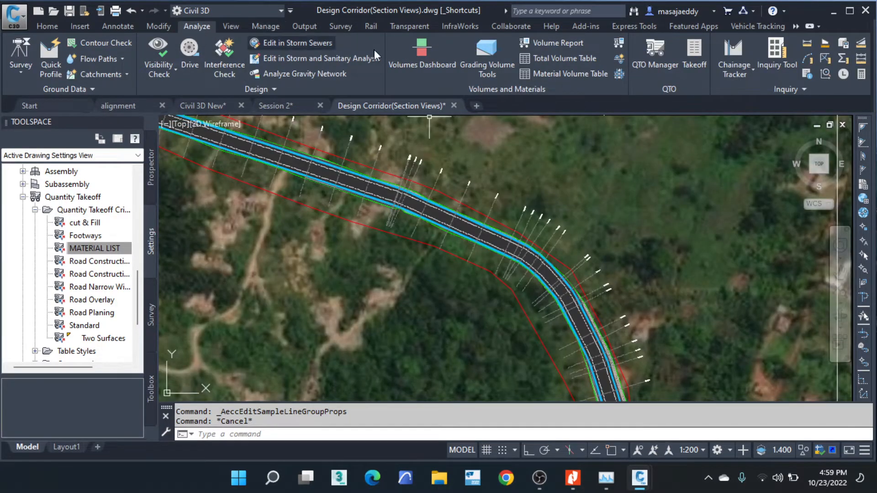
click(620, 41)
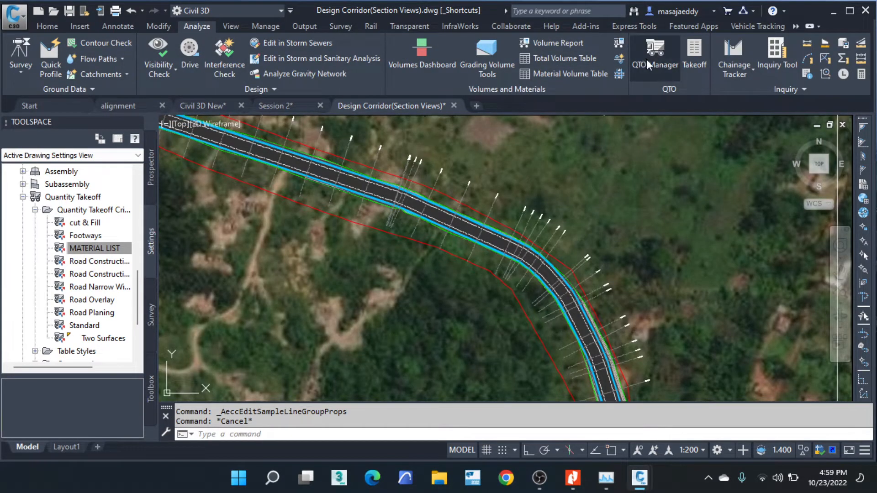
click(602, 352)
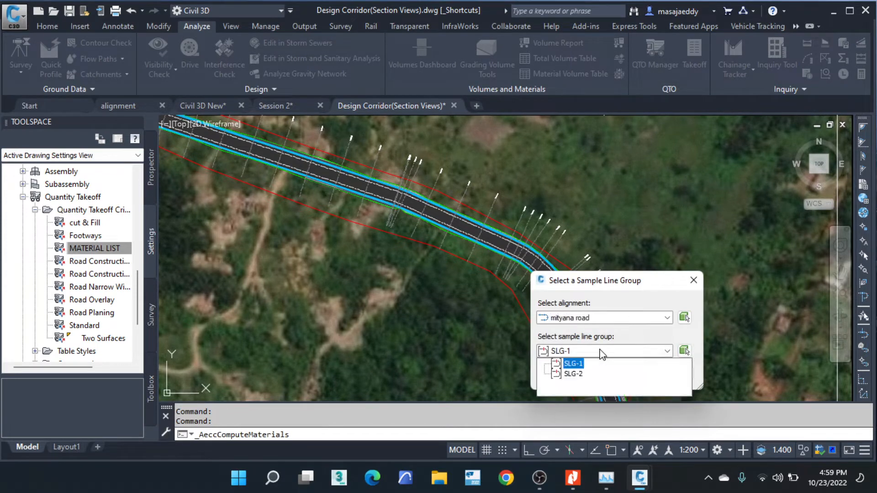
click(574, 374)
click(578, 375)
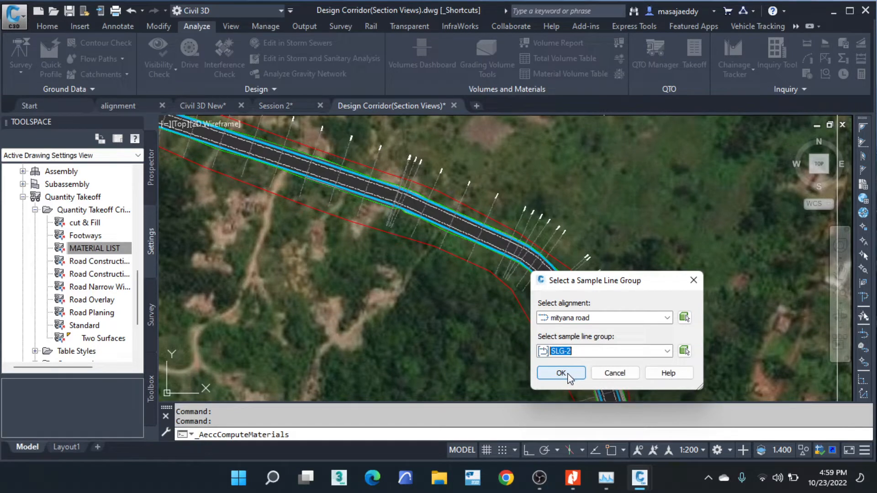
click(561, 373)
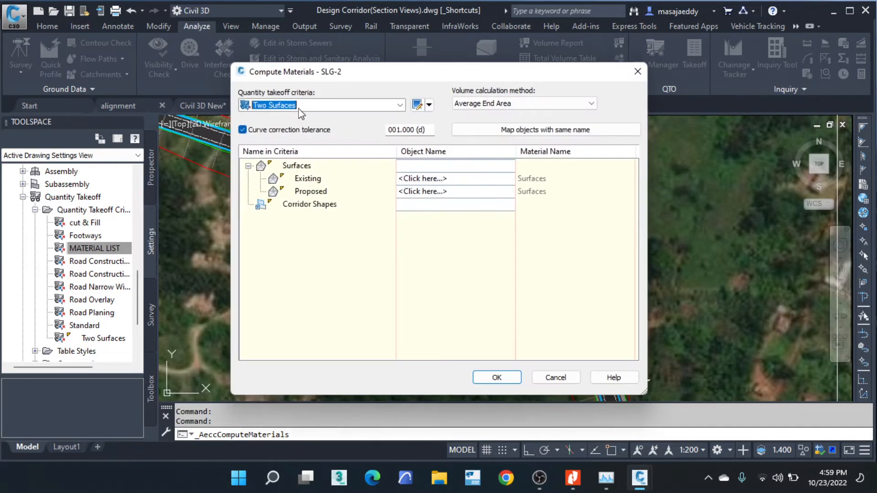
click(300, 109)
click(292, 118)
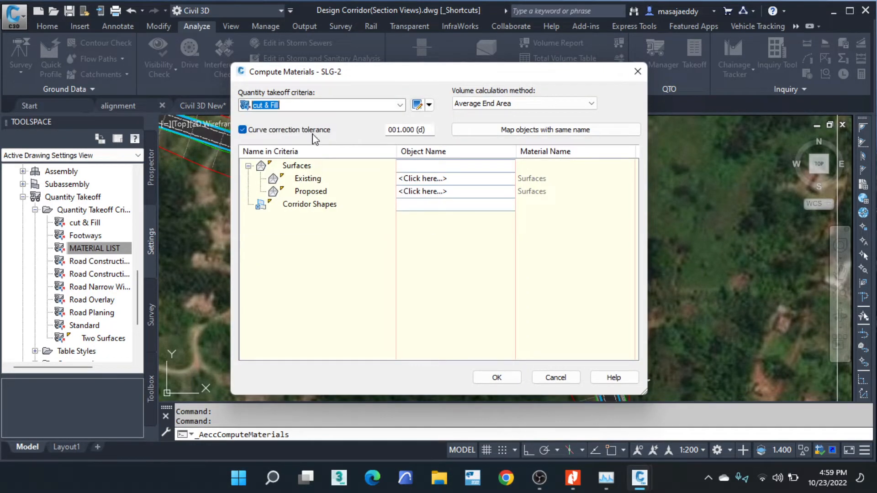
click(465, 180)
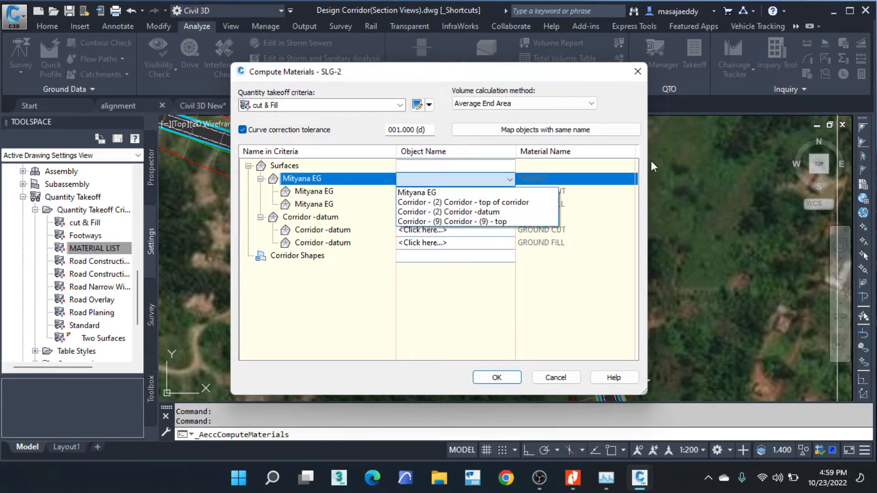
click(638, 72)
click(638, 71)
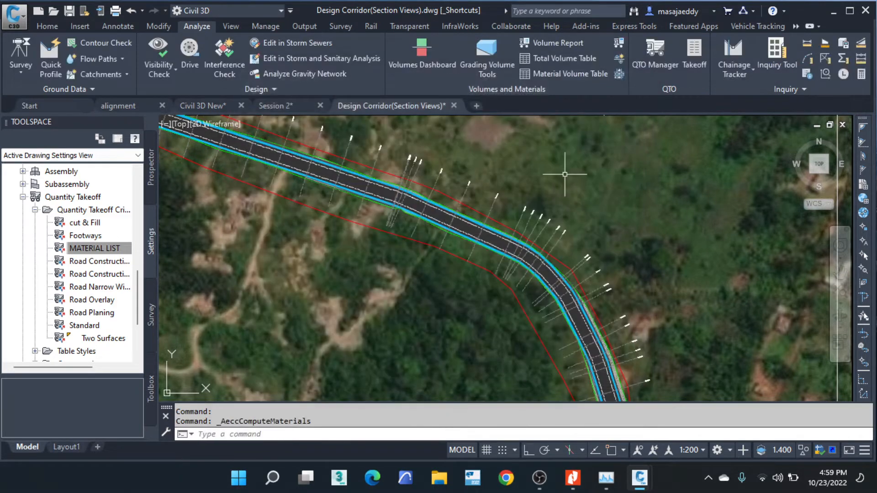
- From a section view on the cross-section sheets, start the material computation for sample line group SLG-2 of the mityana road alignment
scroll(507, 281, down, 6)
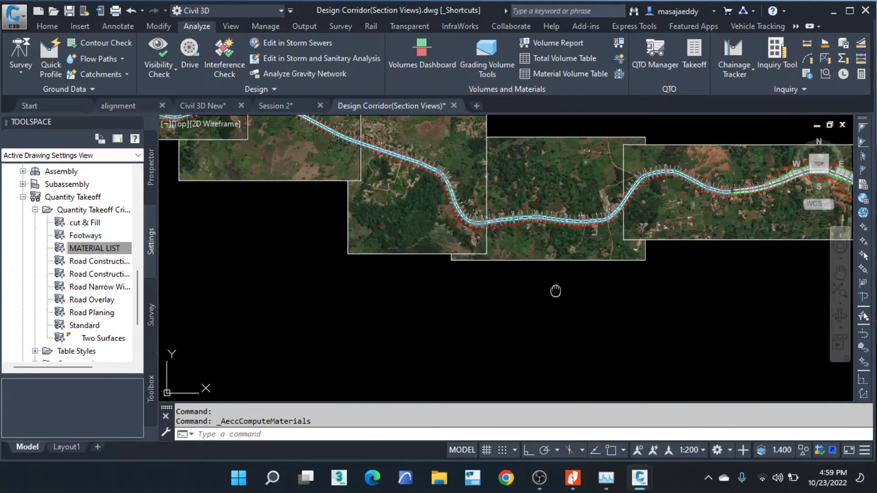
mouse_move(555, 291)
middle_down()
mouse_move(364, 143)
mouse_move(437, 215)
middle_up()
scroll(364, 143, down, 6)
scroll(437, 215, down, 2)
scroll(553, 228, up, 8)
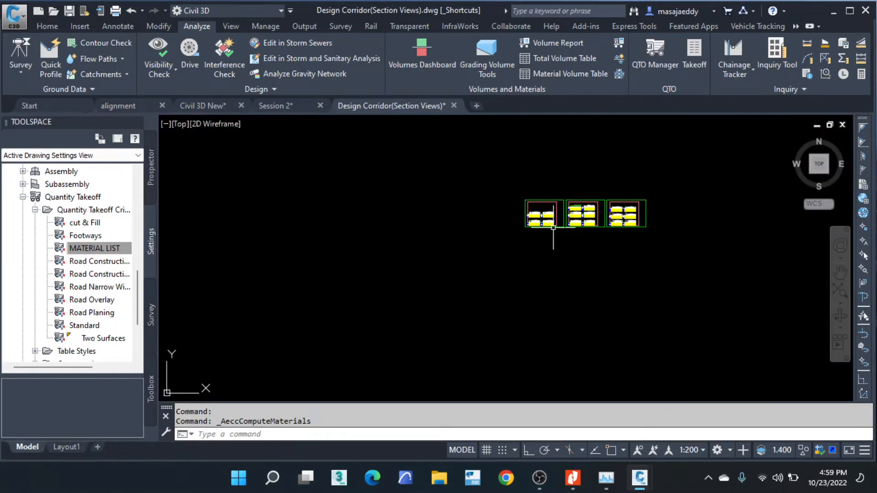
scroll(542, 208, up, 10)
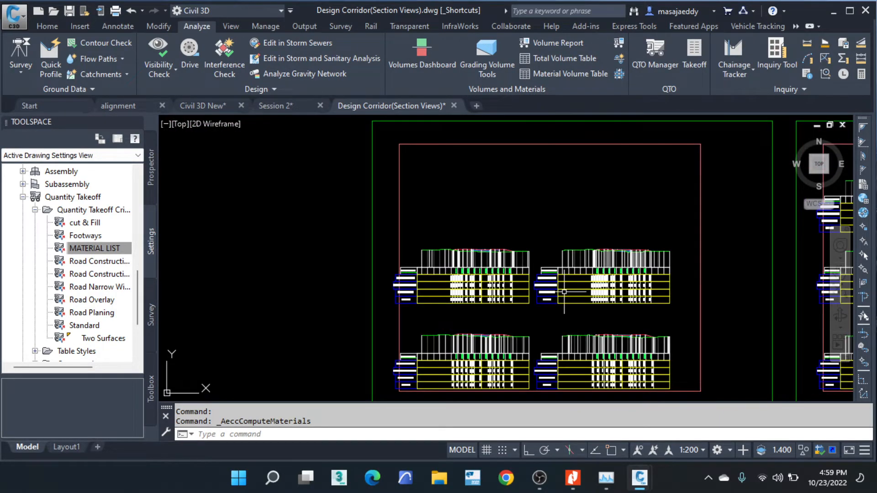
scroll(521, 269, up, 5)
scroll(526, 230, up, 3)
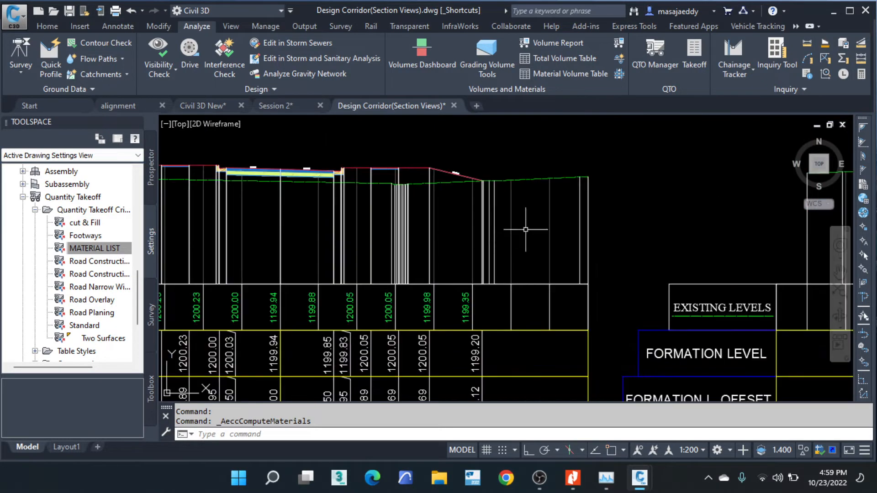
scroll(593, 210, down, 5)
scroll(388, 219, up, 2)
scroll(434, 233, down, 2)
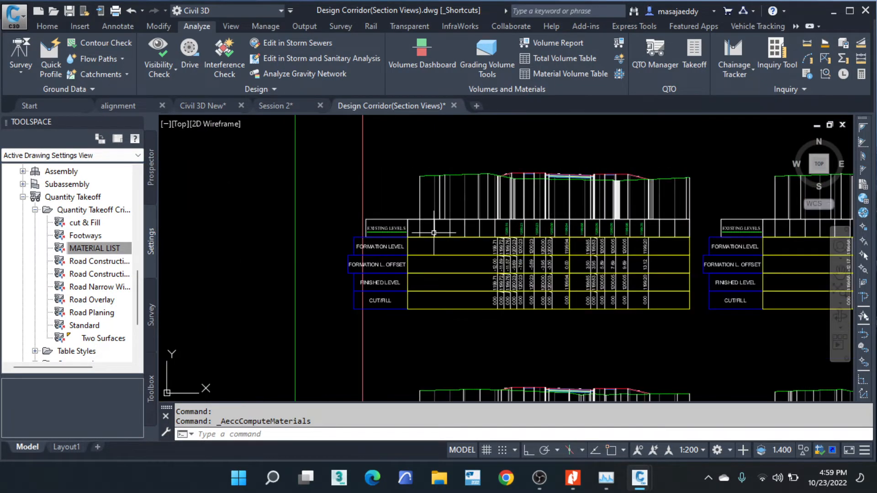
scroll(433, 233, up, 2)
click(399, 228)
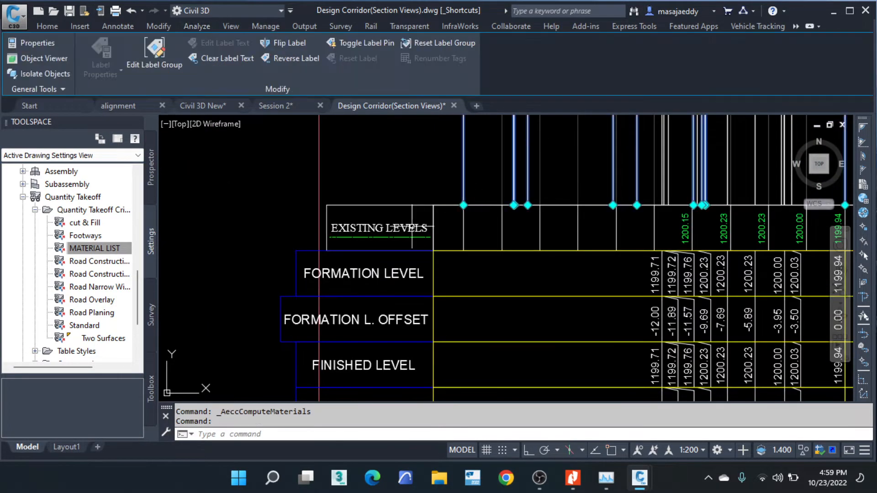
key(Escape)
key(Escape)
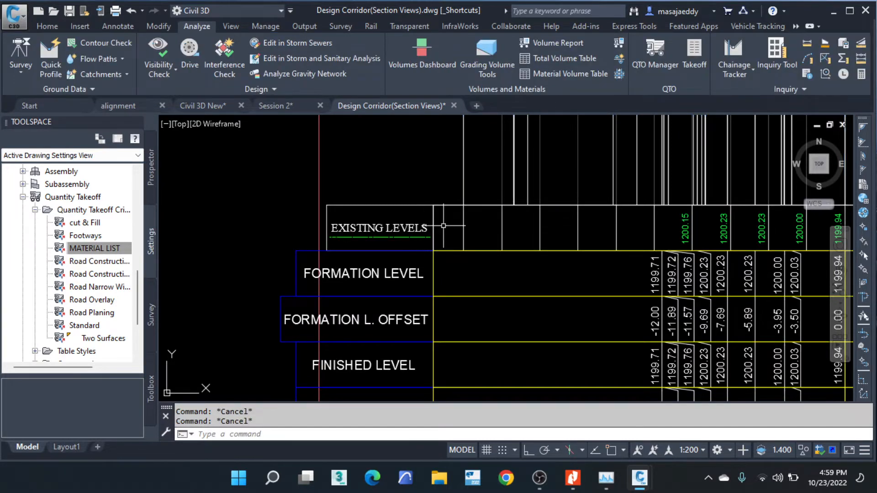
click(443, 225)
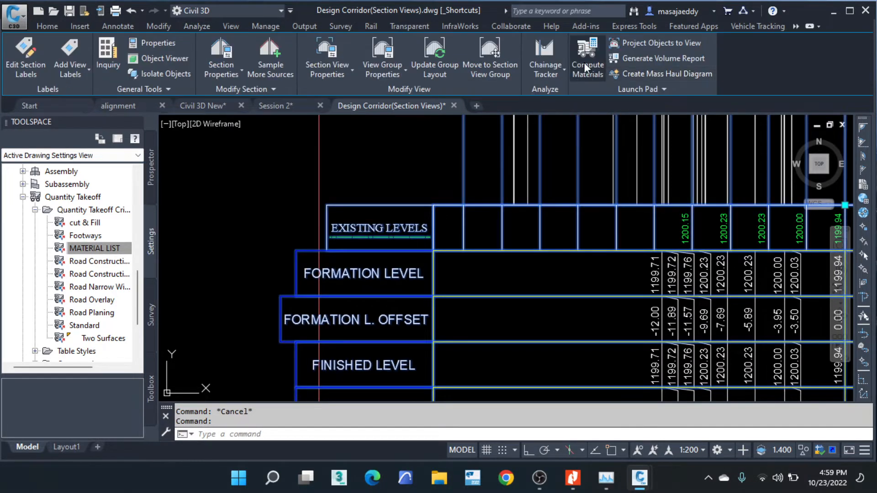
click(593, 61)
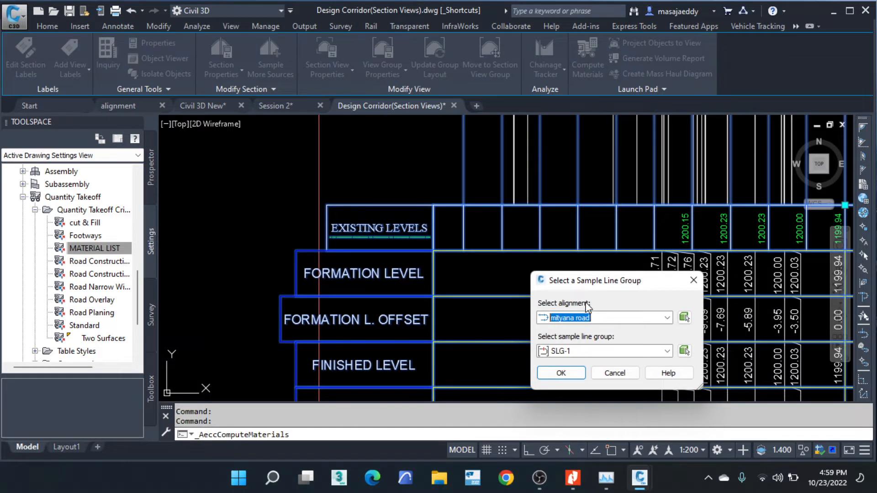
drag(587, 283, 488, 70)
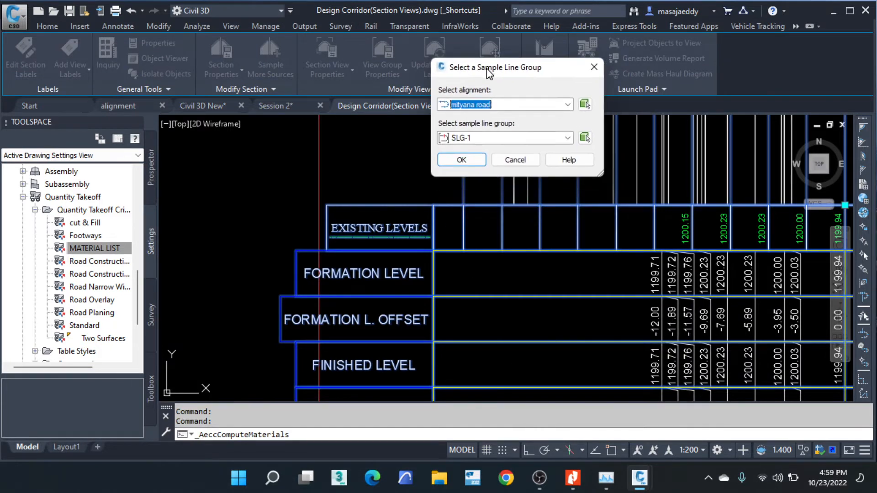
click(543, 141)
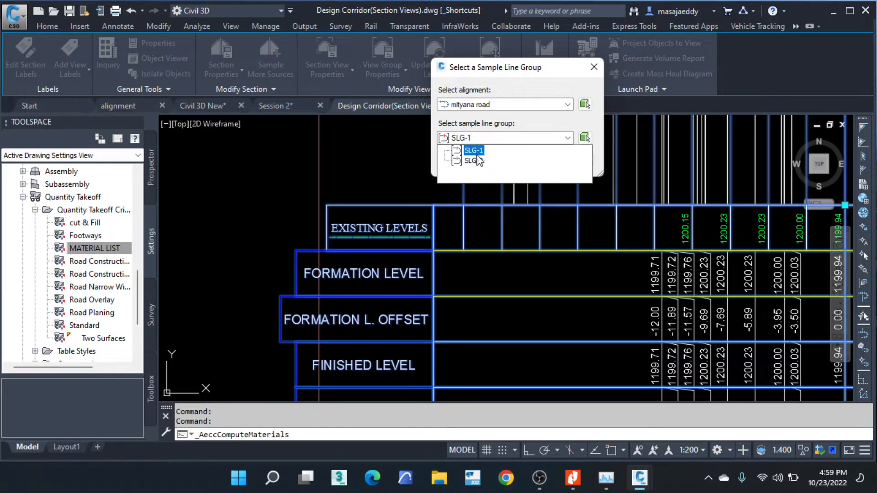
click(470, 161)
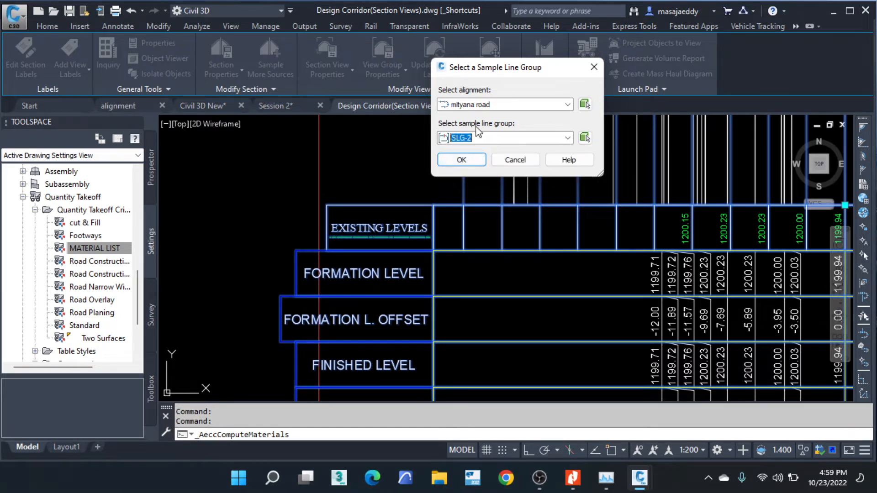
click(465, 159)
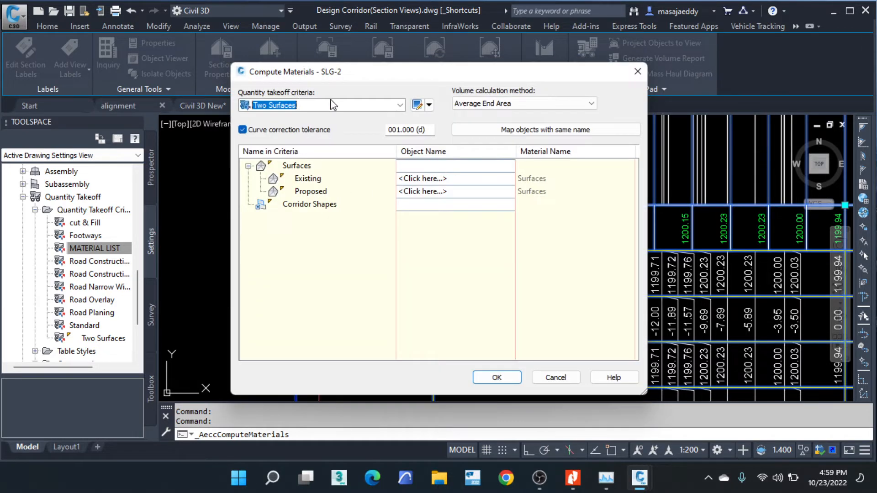
- Choose the cut & Fill criteria and map Mityana EG to surface Mityana EG and Corridor -datum to Corridor - (2) Corridor -datum
click(400, 105)
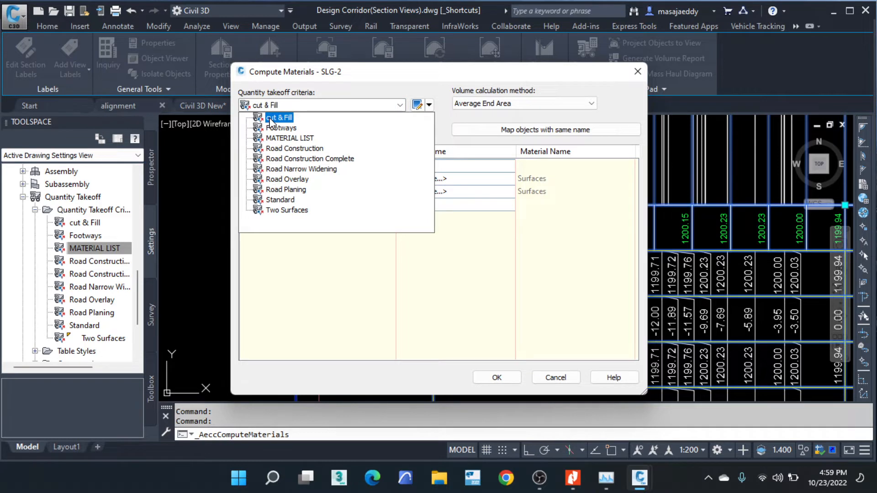
click(270, 119)
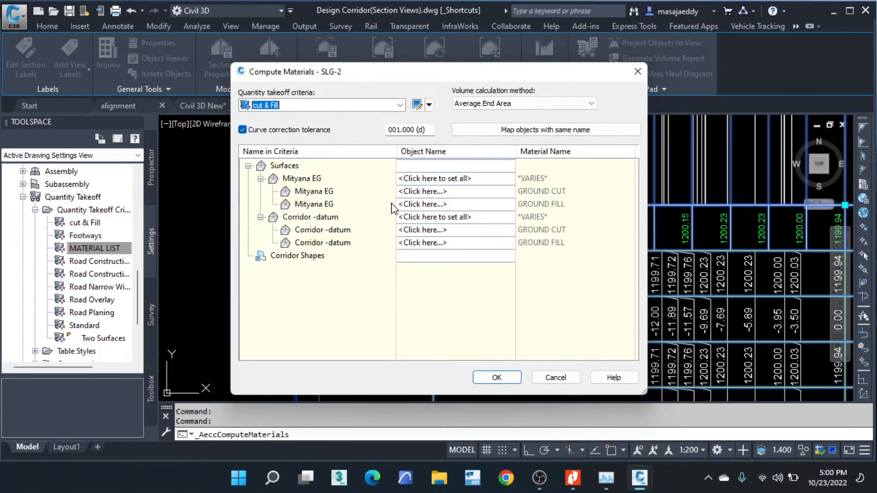
click(439, 179)
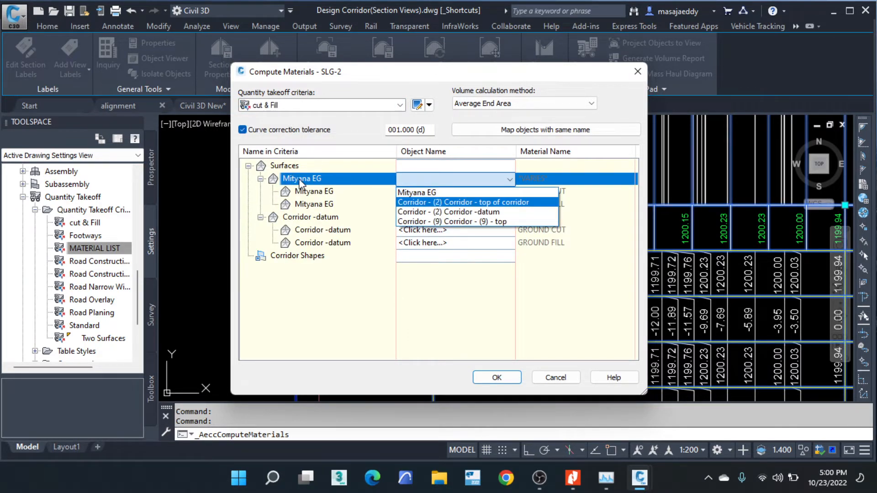
click(423, 193)
click(431, 219)
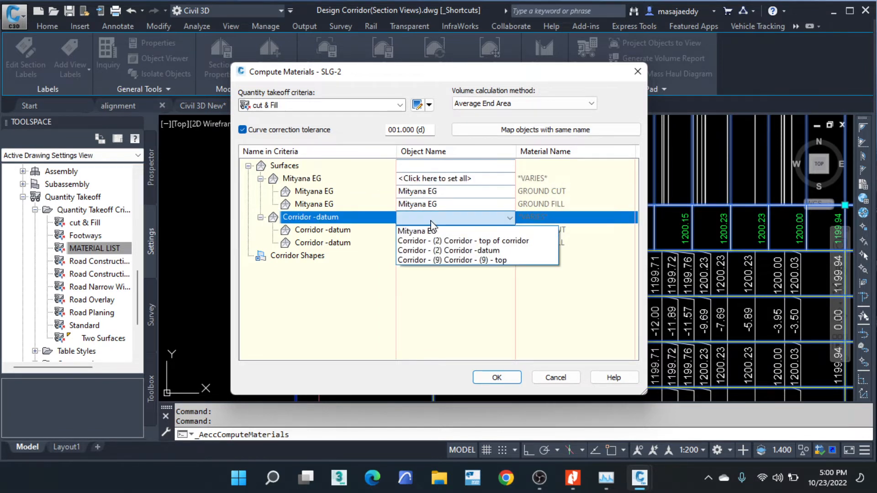
click(461, 250)
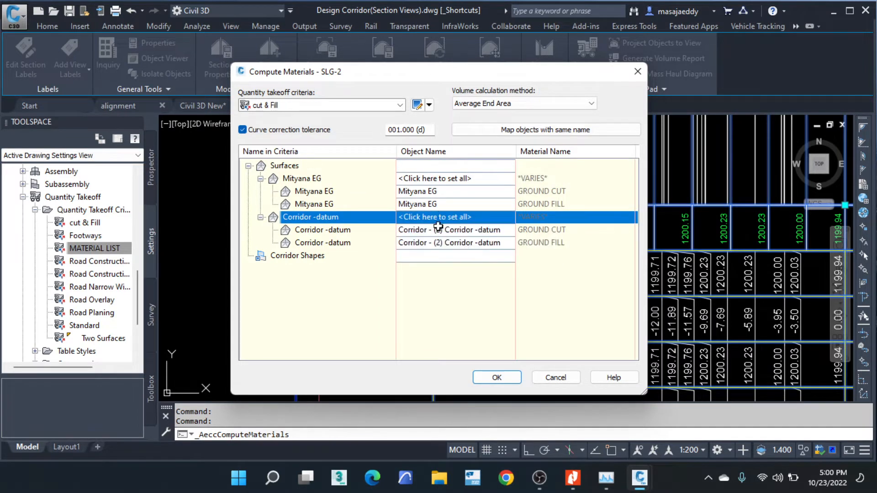
- Compute the SLG-2 materials with the mapped cut & Fill criteria and clear the section view selection
click(506, 383)
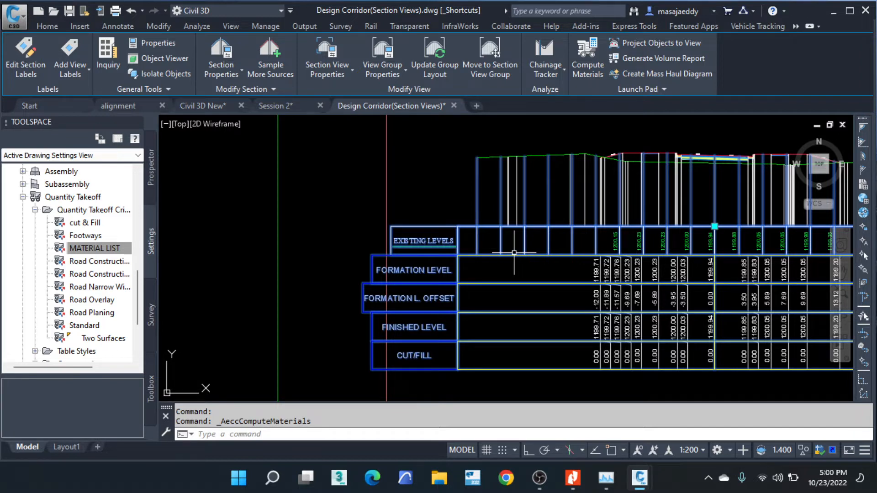
scroll(571, 258, down, 3)
scroll(525, 237, up, 2)
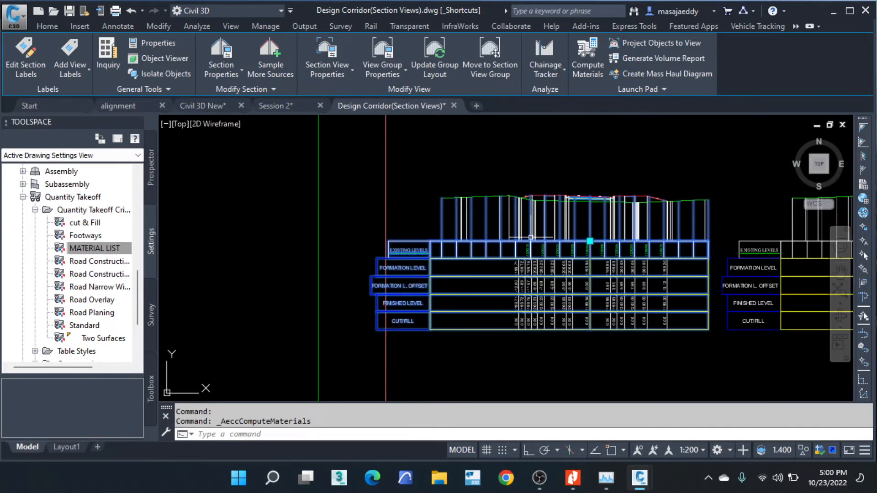
key(Escape)
key(Escape)
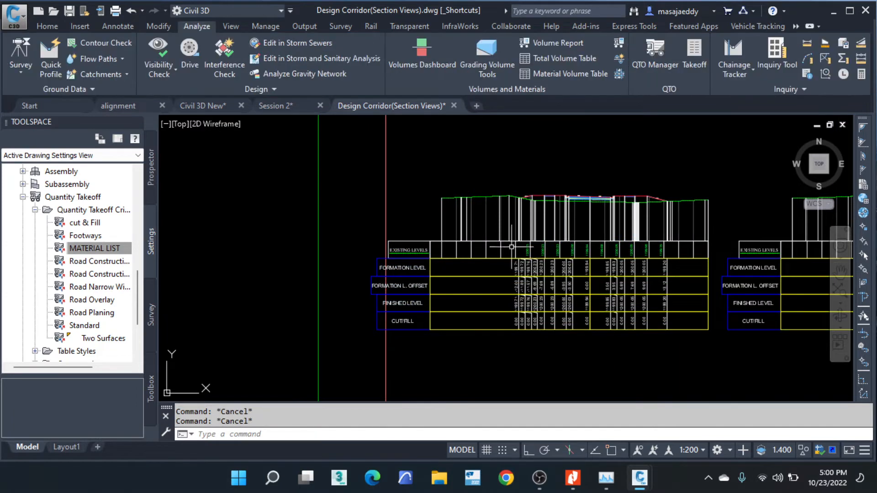
scroll(434, 256, up, 6)
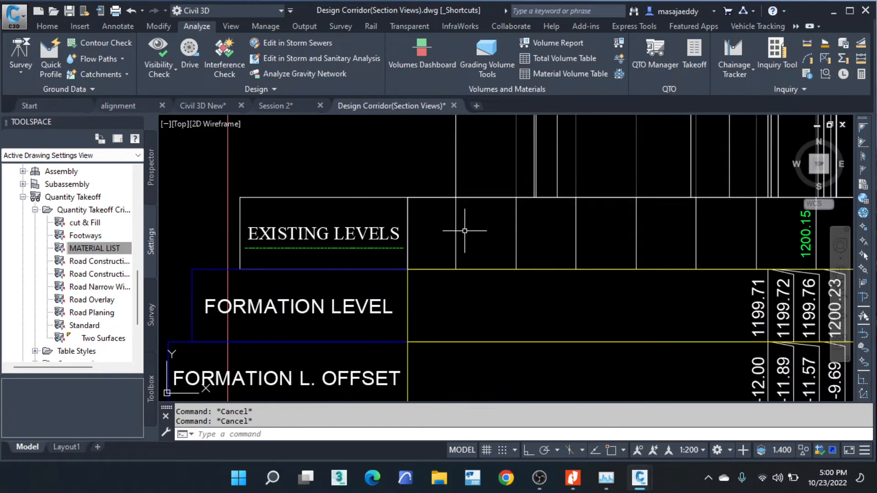
click(459, 182)
scroll(452, 187, down, 2)
click(449, 193)
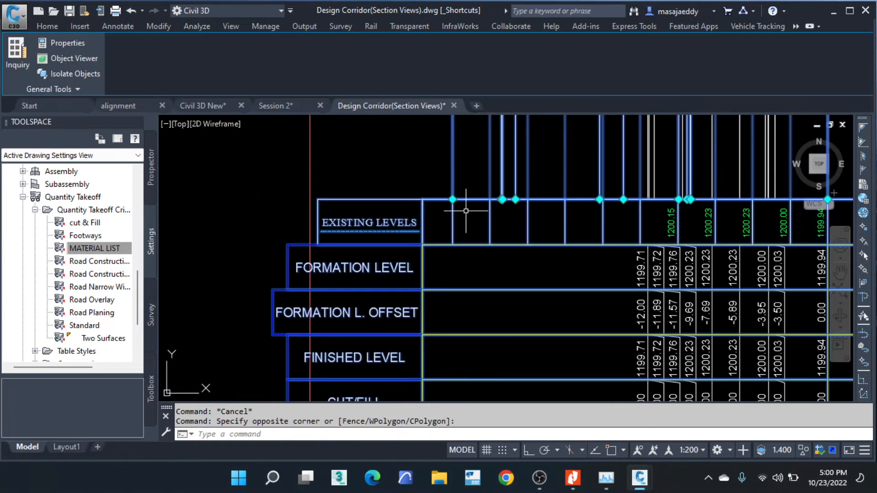
key(Escape)
key(Escape)
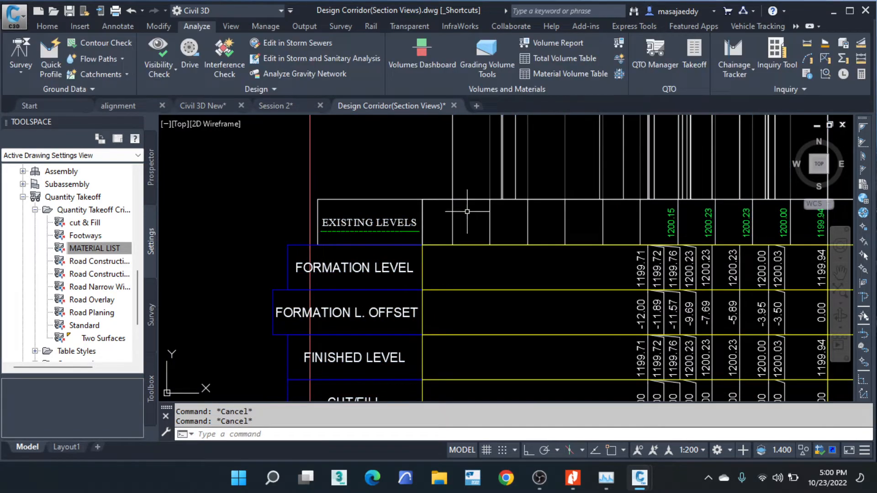
- Examine the bands and profile gradient lines in the properties of the section view at chainage 100.000, closing them unchanged
scroll(422, 206, down, 2)
scroll(402, 210, up, 3)
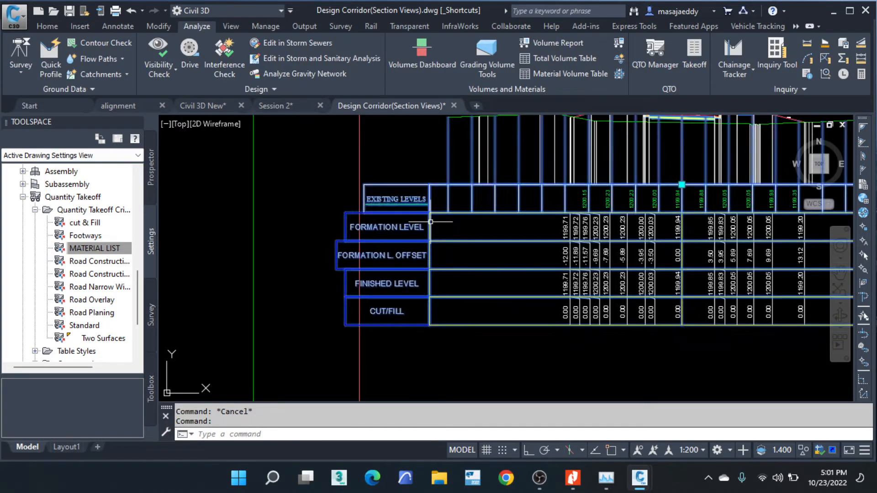
click(540, 141)
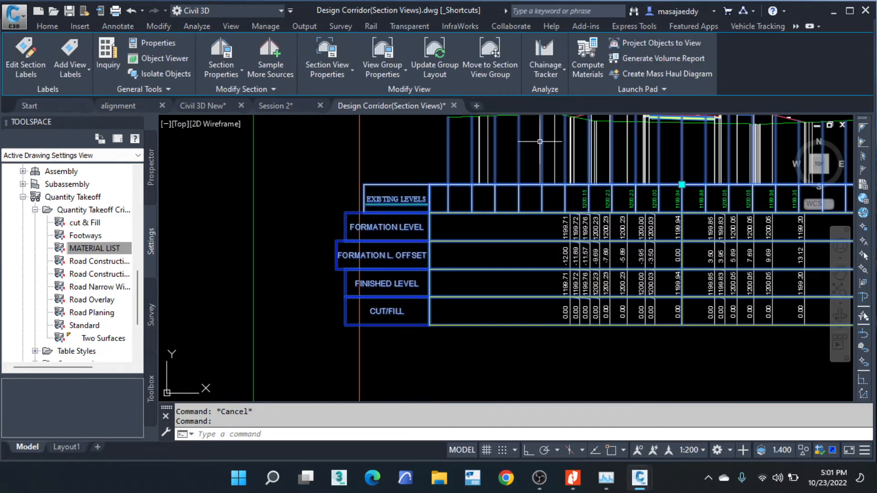
click(328, 69)
click(314, 94)
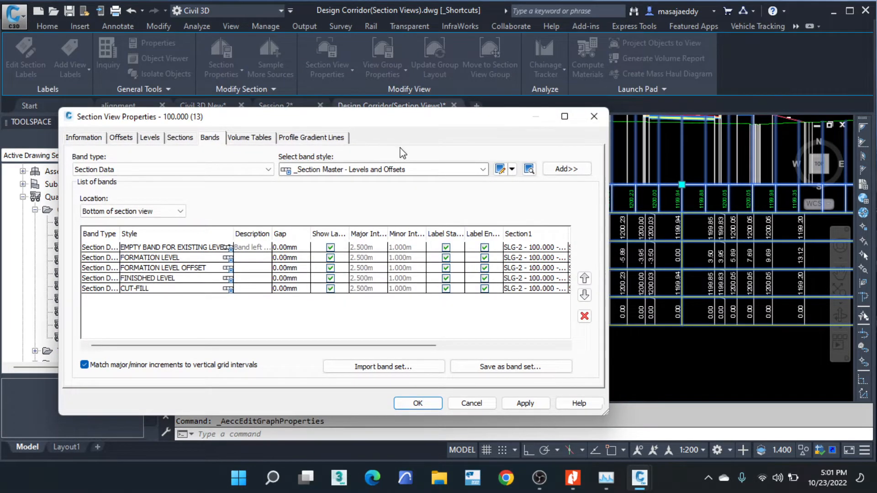
click(325, 138)
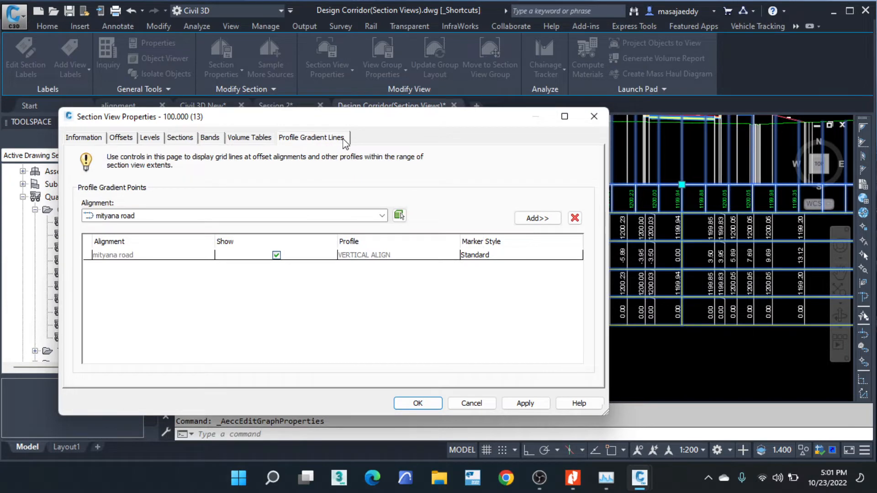
click(593, 117)
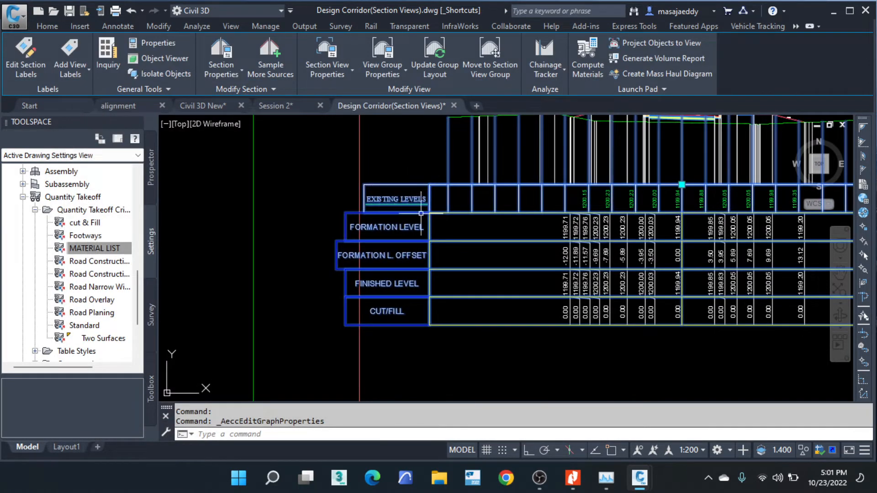
scroll(420, 214, down, 6)
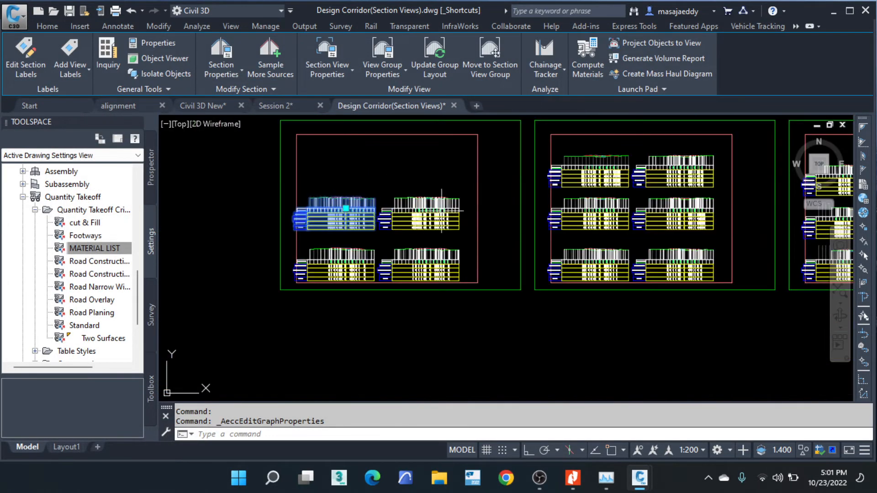
scroll(294, 254, up, 6)
key(Escape)
key(Escape)
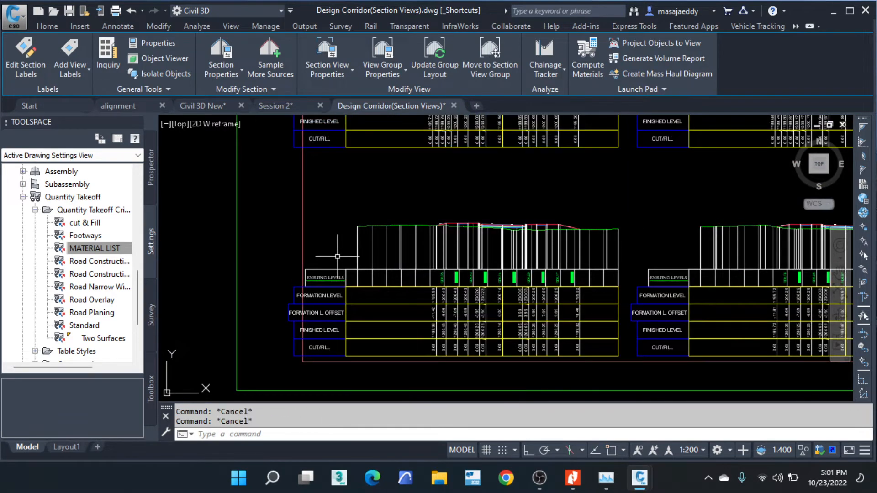
scroll(358, 260, up, 2)
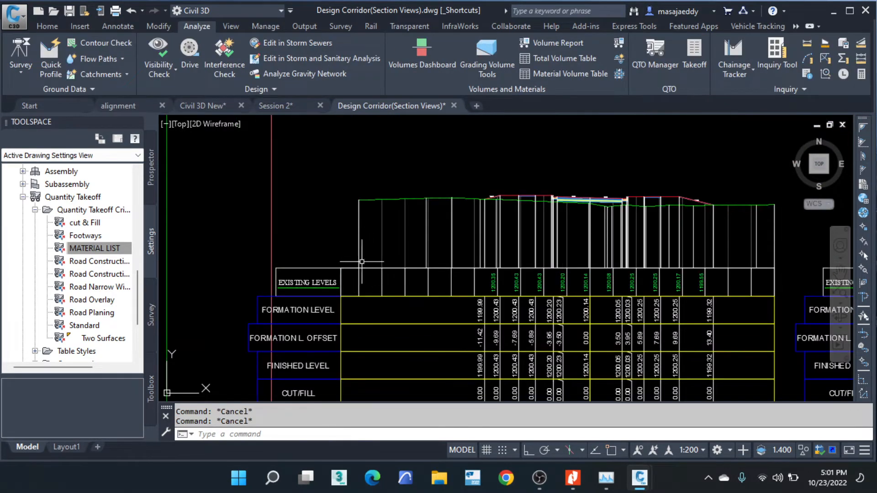
click(361, 261)
click(350, 267)
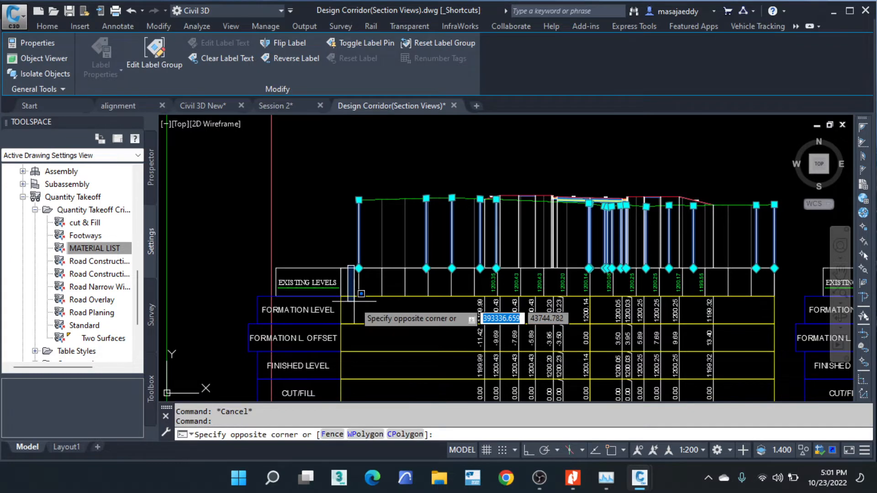
key(Escape)
key(Escape)
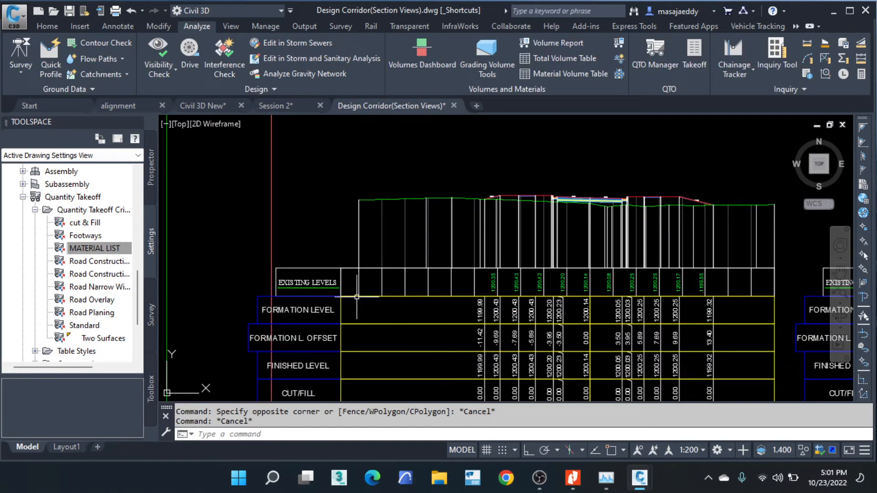
- Review the drawn sections and the volume table options in the properties of Section View Group - 1
click(356, 297)
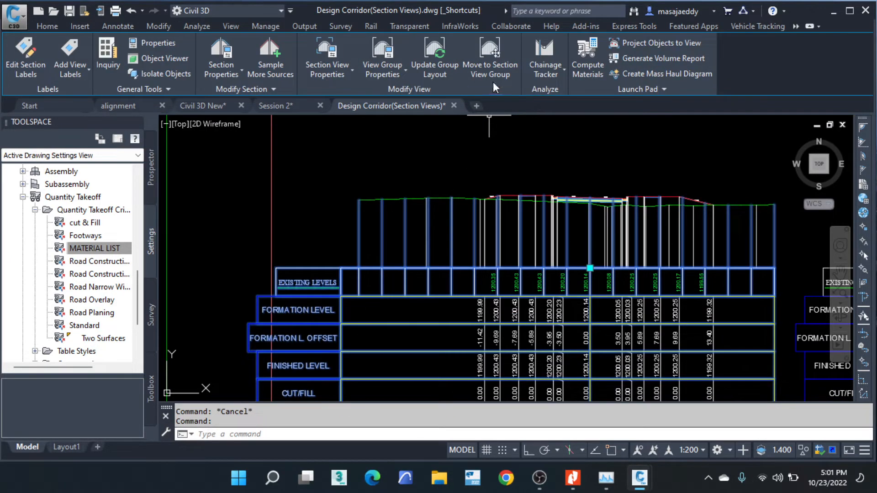
click(382, 74)
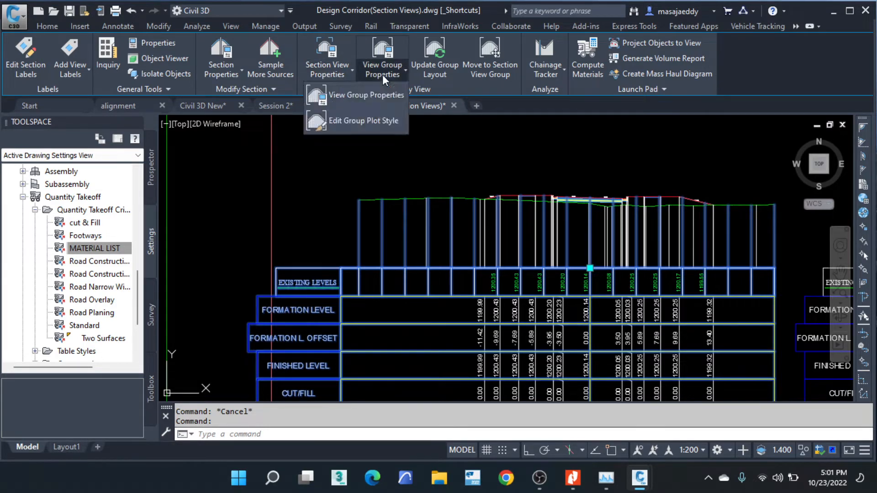
click(362, 94)
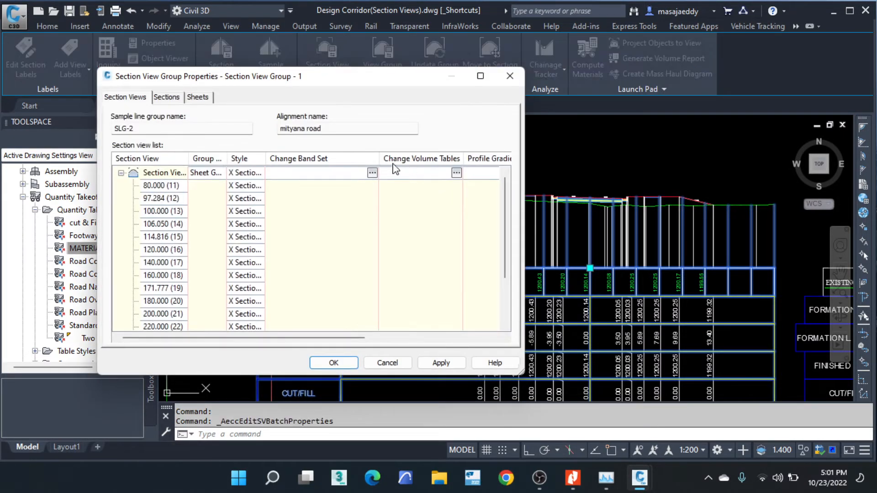
click(166, 97)
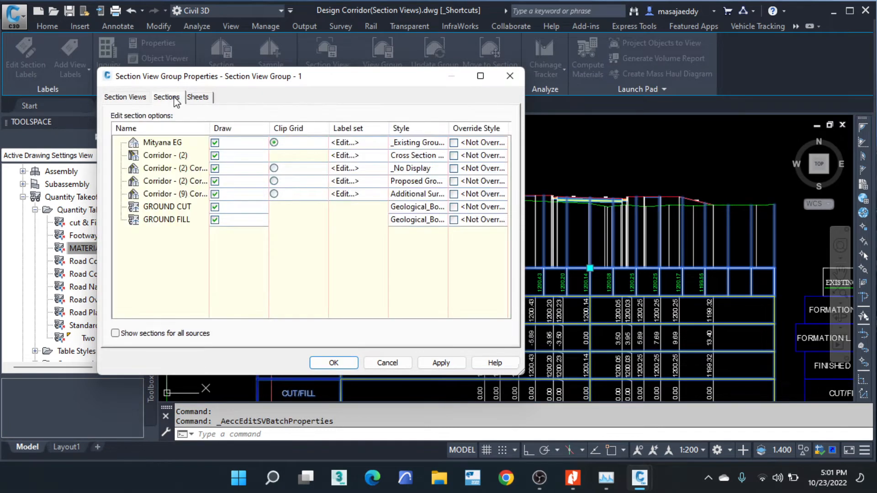
click(131, 97)
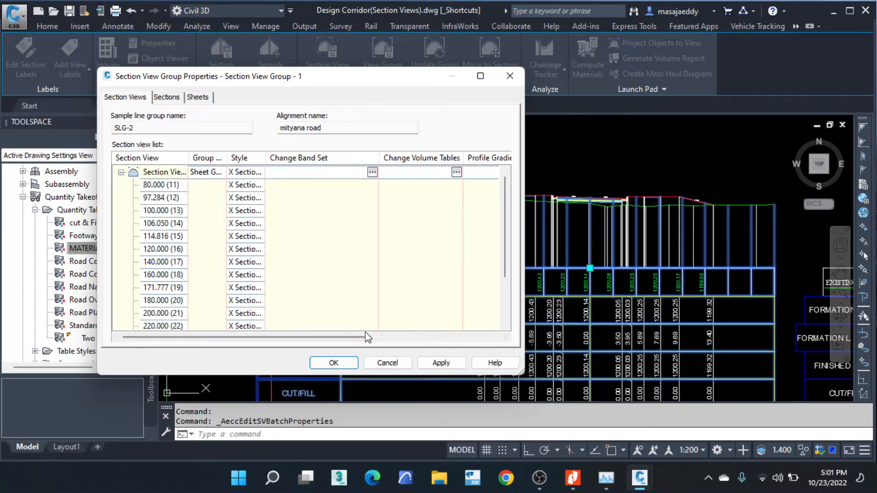
drag(363, 337, 445, 350)
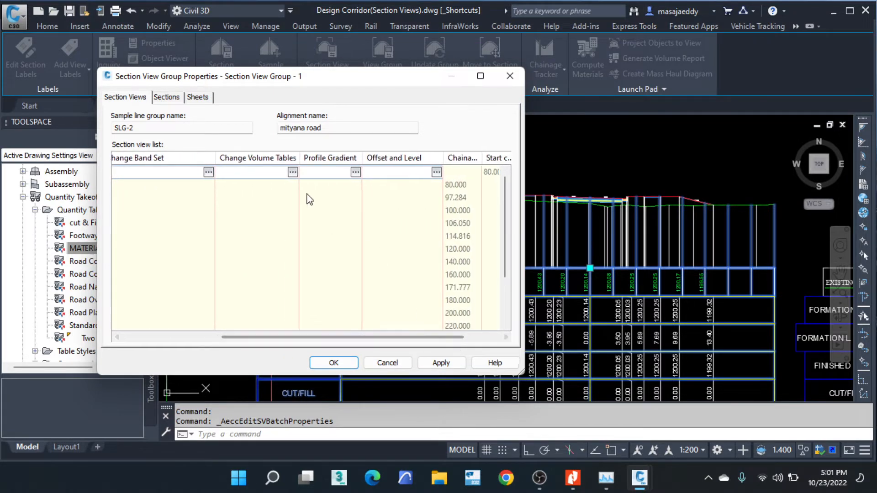
- Try to add a Total Volume table in the Simple style with Material List - (1) to Section View Group - 1, discarding the changes
click(293, 172)
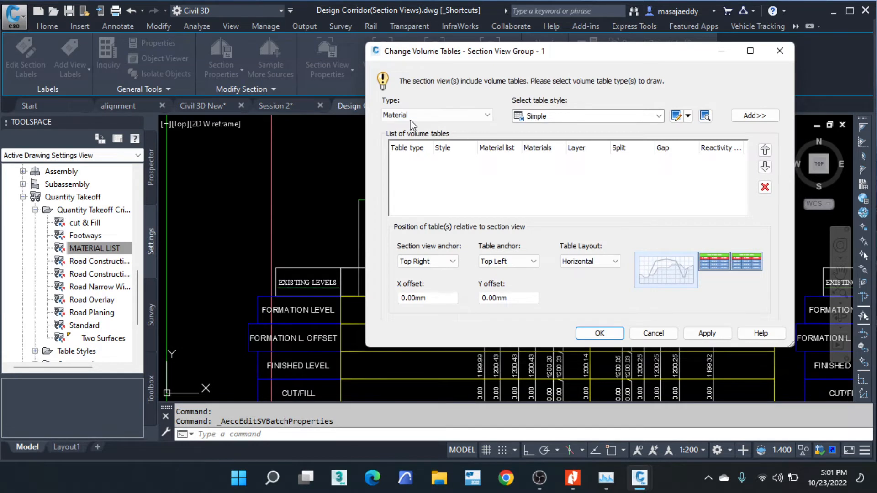
click(411, 117)
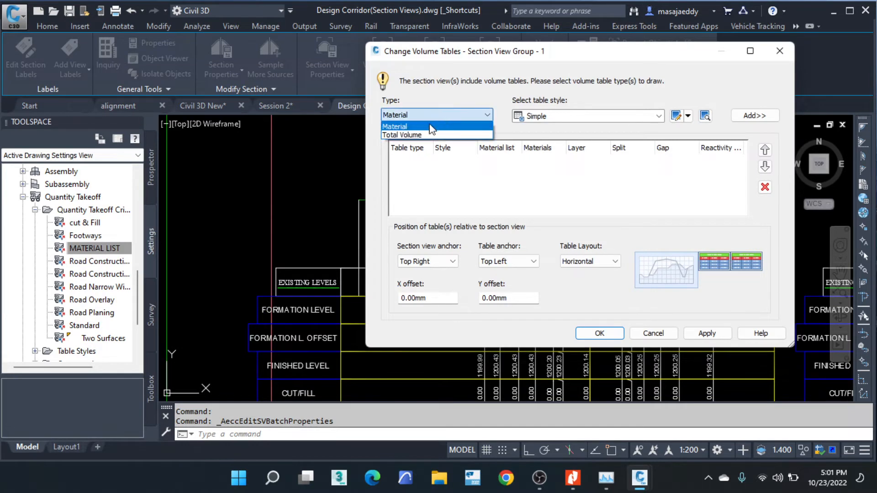
click(434, 133)
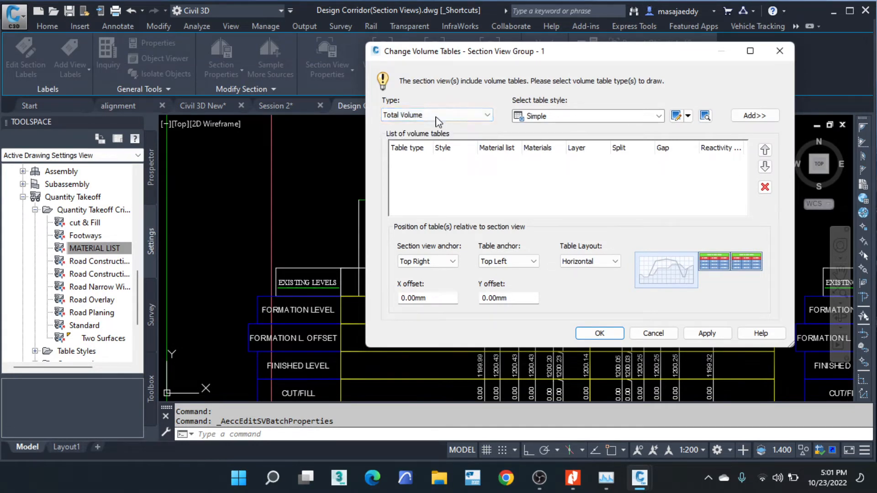
click(631, 118)
click(630, 118)
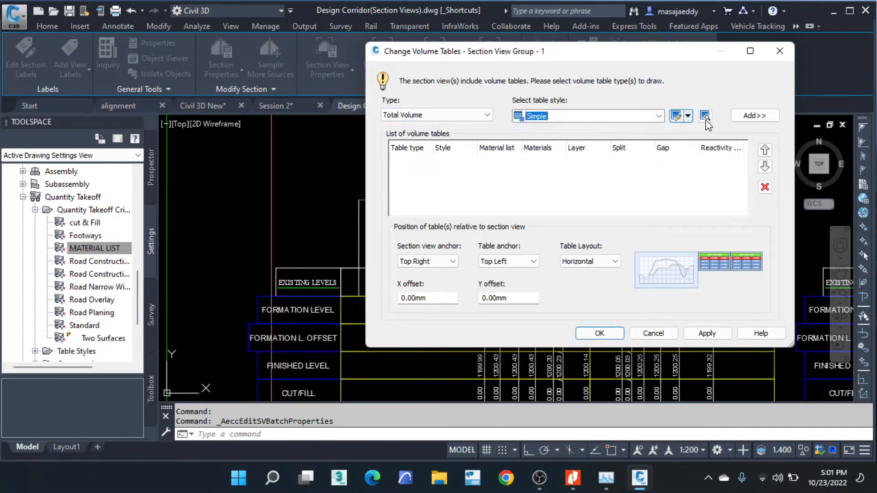
click(753, 115)
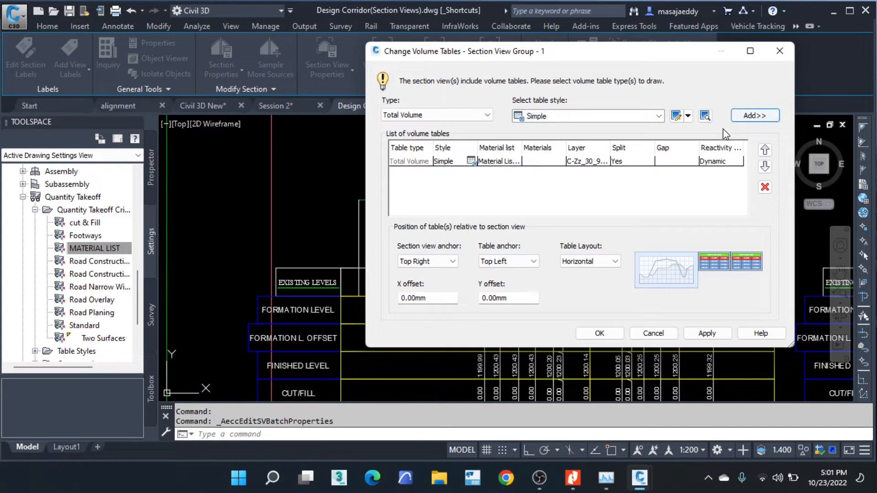
click(504, 164)
click(503, 165)
click(516, 176)
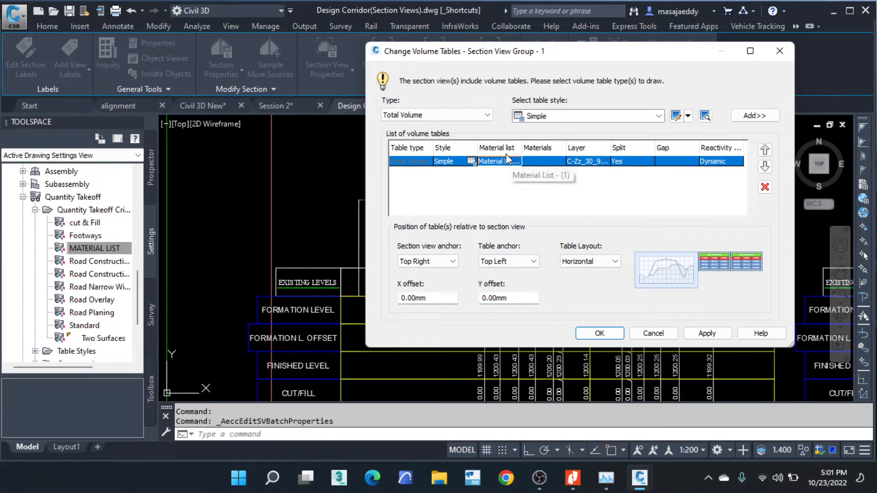
click(663, 331)
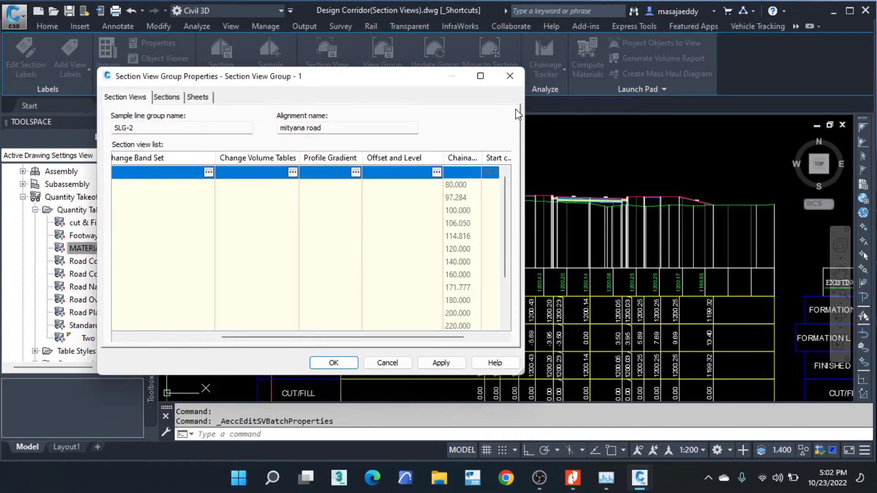
click(509, 74)
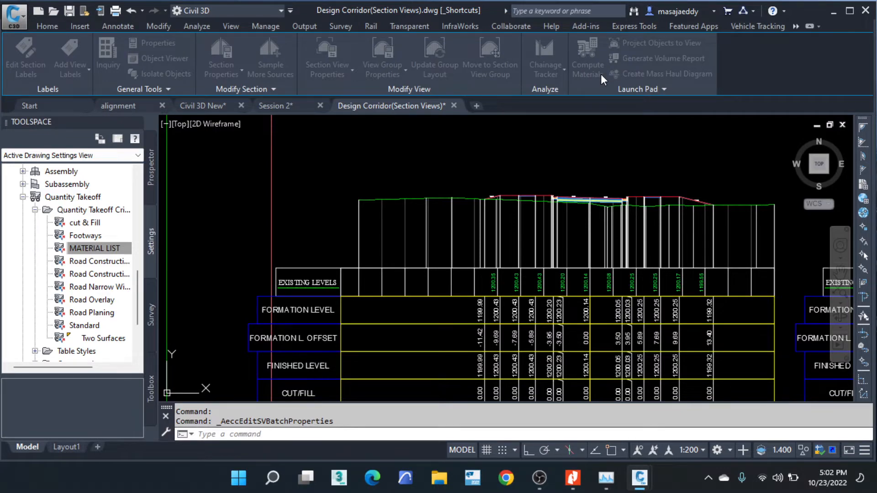
- Open the existing material list of sample line group SLG-2 on the mityana road alignment for editing
scroll(608, 258, down, 2)
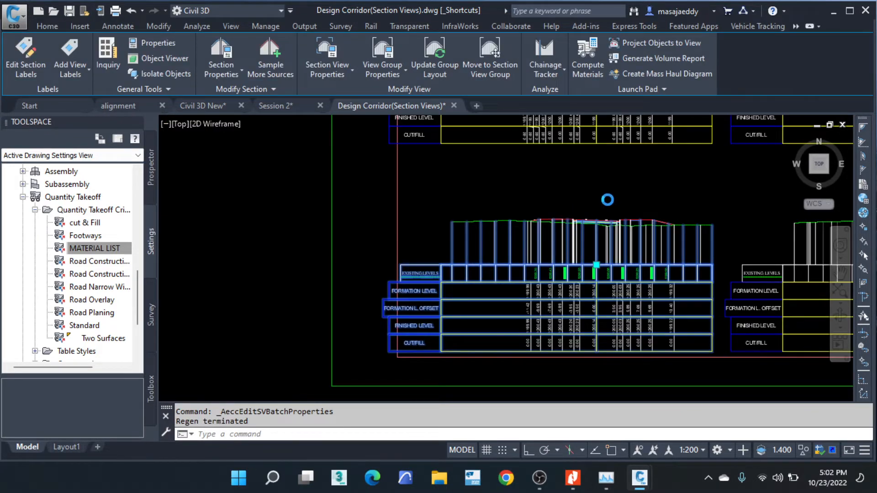
key(Escape)
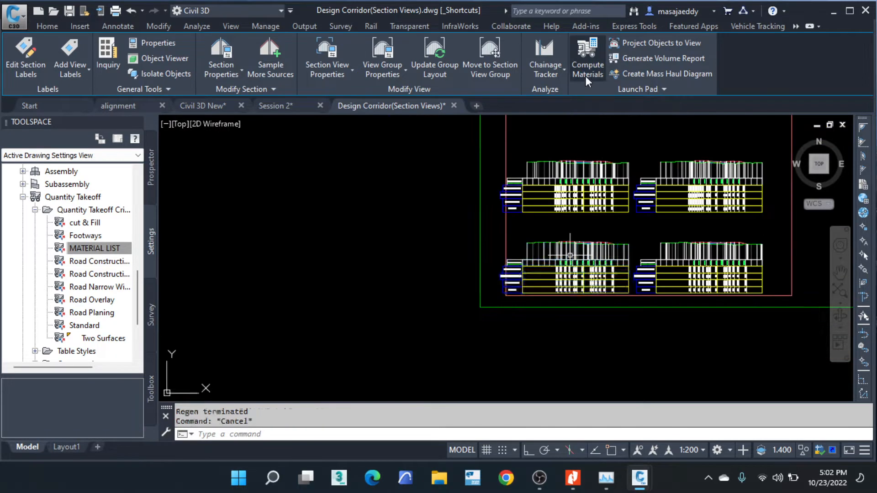
scroll(597, 146, up, 1)
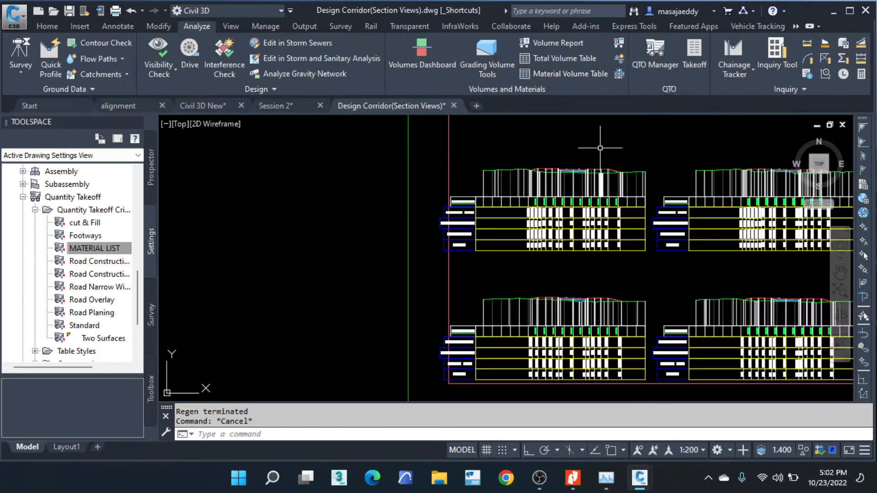
scroll(434, 270, up, 3)
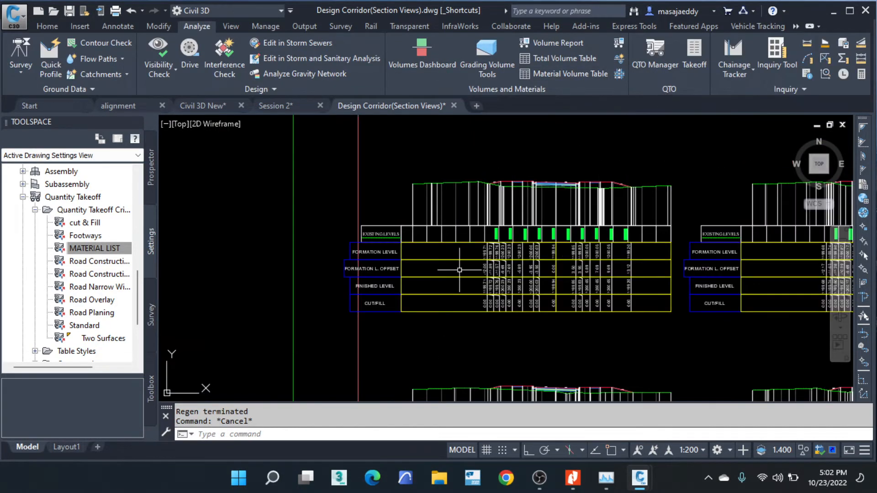
click(401, 257)
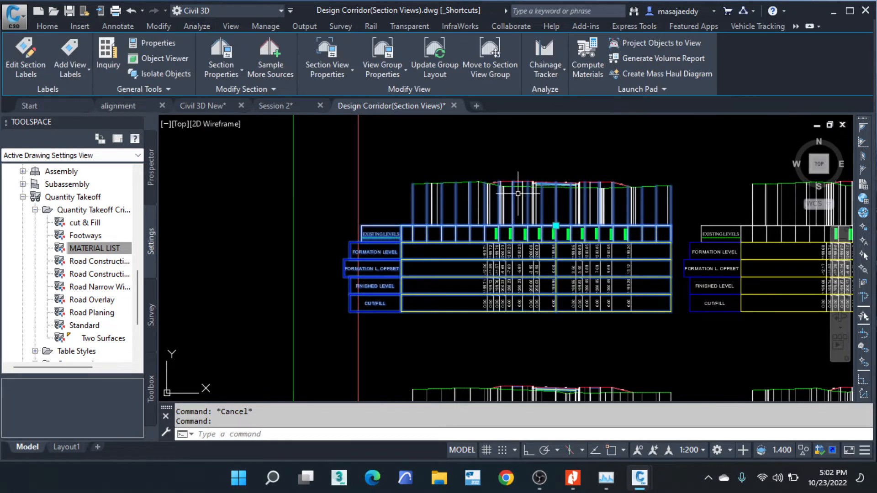
click(593, 70)
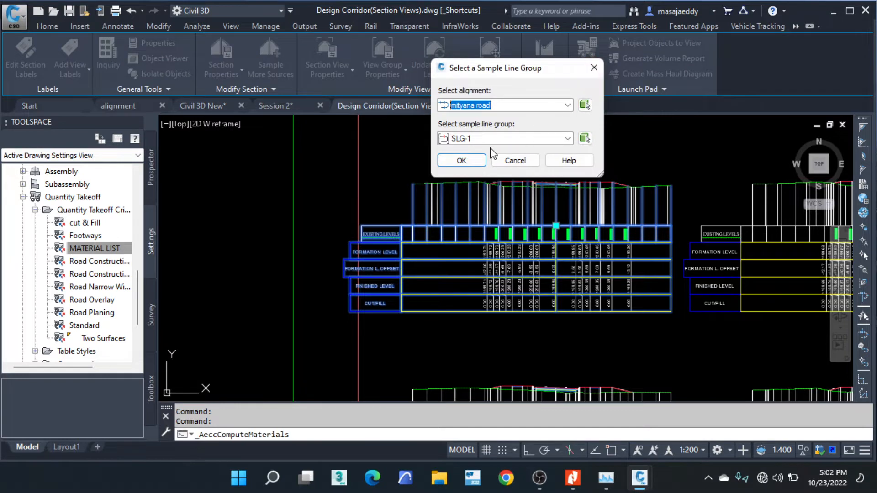
click(486, 139)
click(479, 155)
click(475, 161)
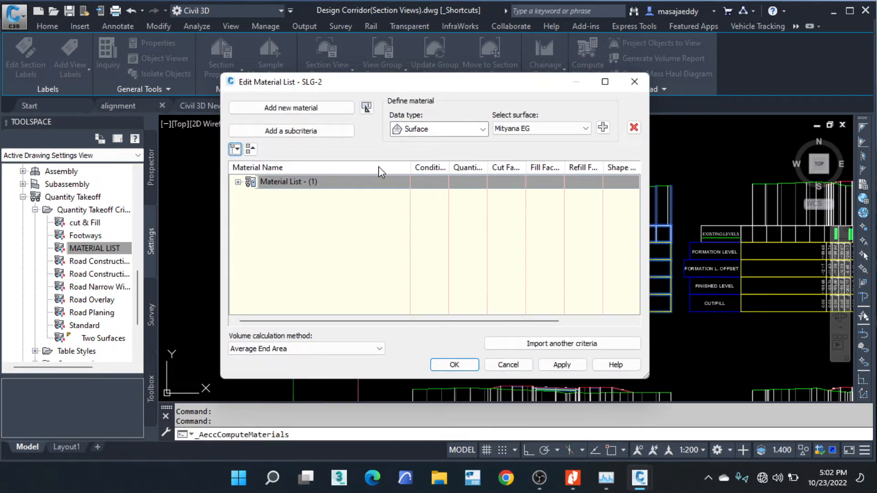
- Expand the SLG-2 material list and rename it EARTH WORKS
click(237, 182)
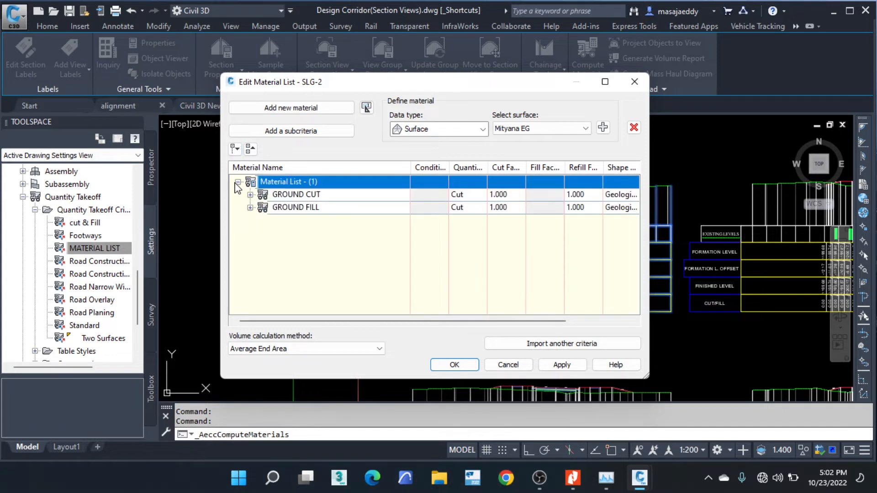
click(330, 183)
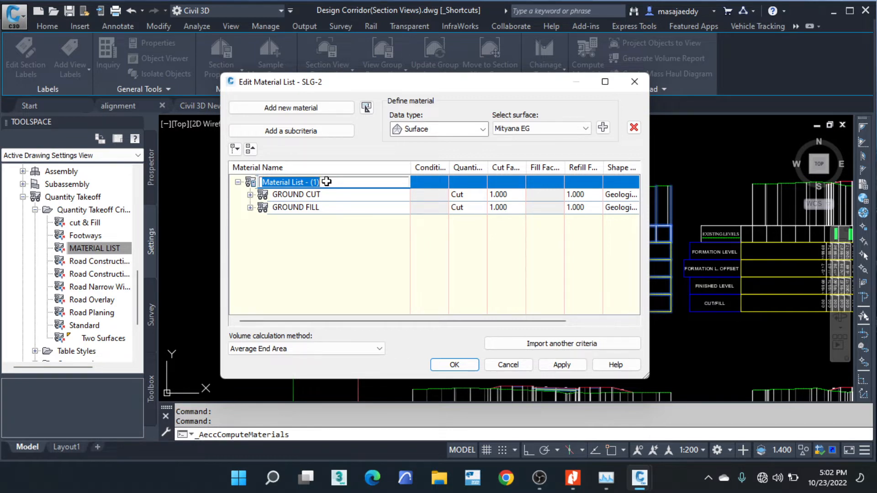
text(e)
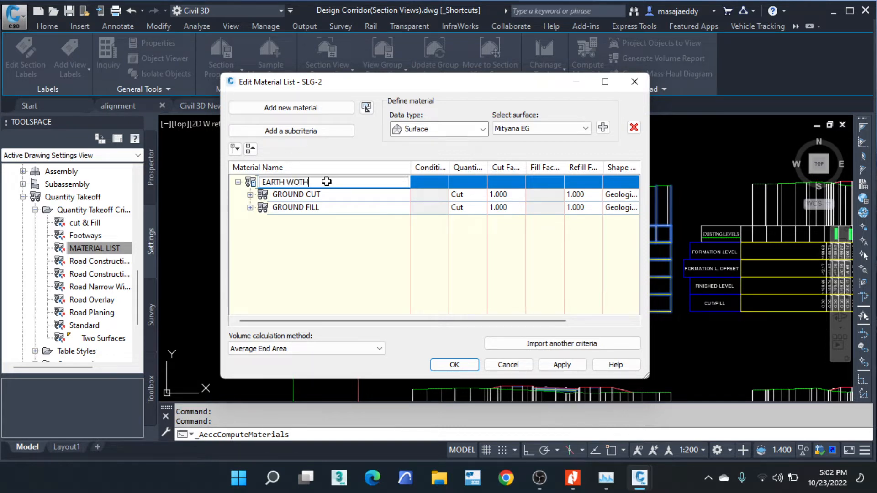
key(BackSpace)
key(BackSpace)
key(BackSpace)
click(352, 267)
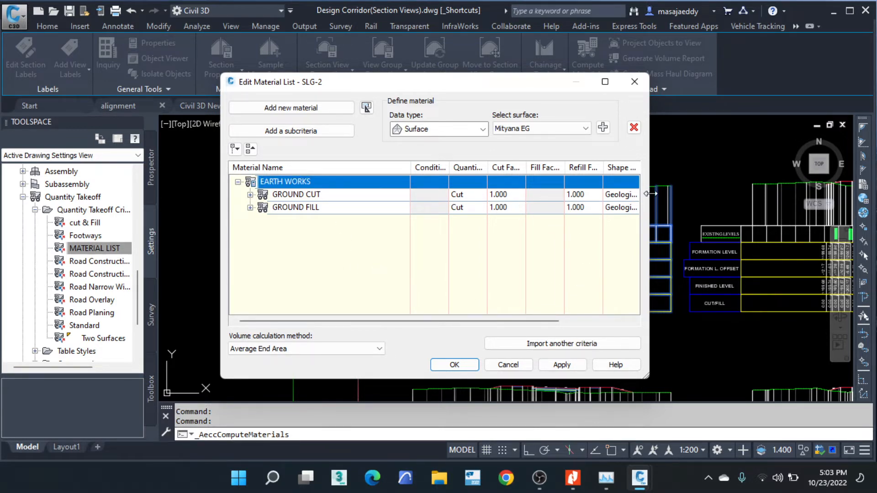
- Widen the material list dialog and its Quantity Type column, and set the GROUND CUT shape style to Colours_Cyan (120)
drag(652, 189, 785, 189)
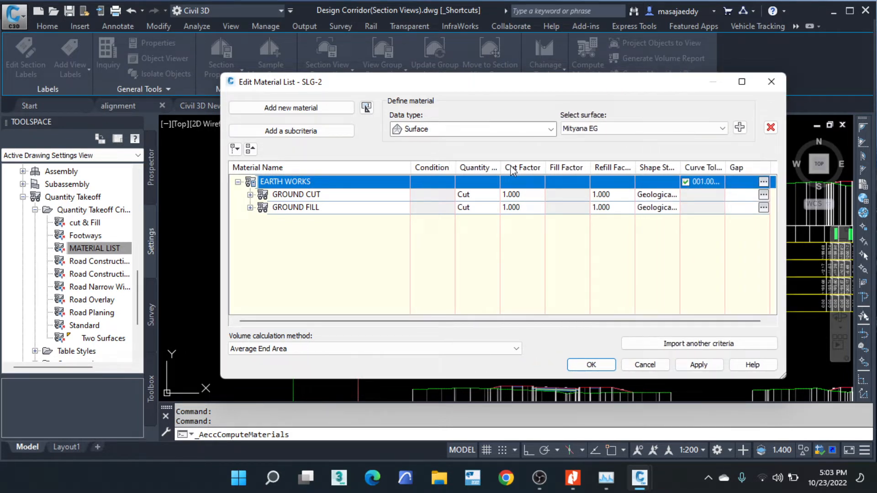
drag(503, 167, 545, 168)
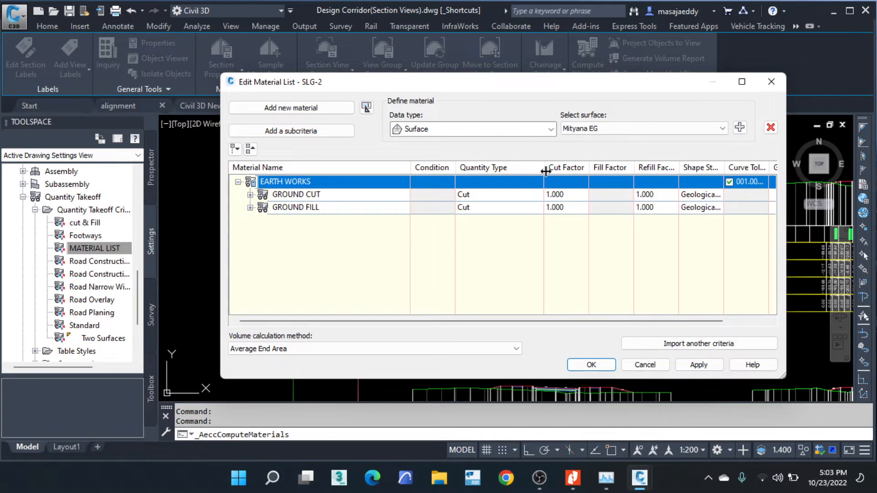
click(698, 194)
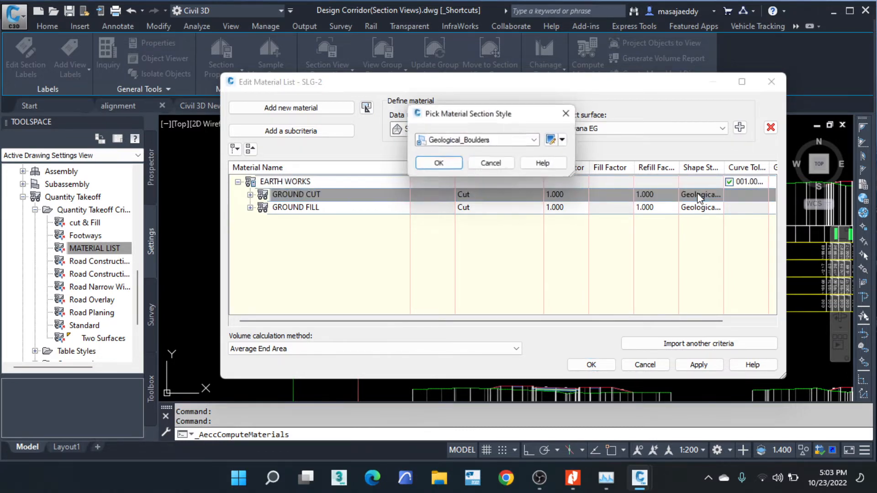
click(537, 141)
scroll(462, 190, down, 4)
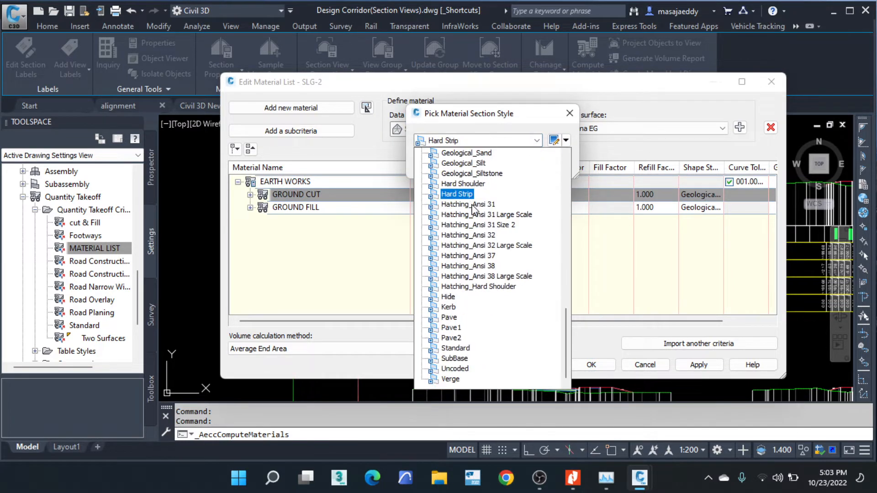
scroll(475, 274, up, 15)
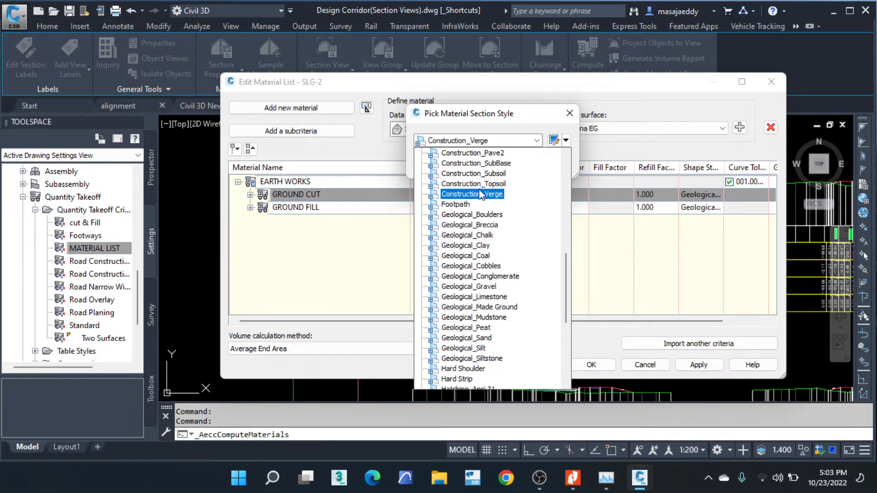
scroll(479, 178, up, 2)
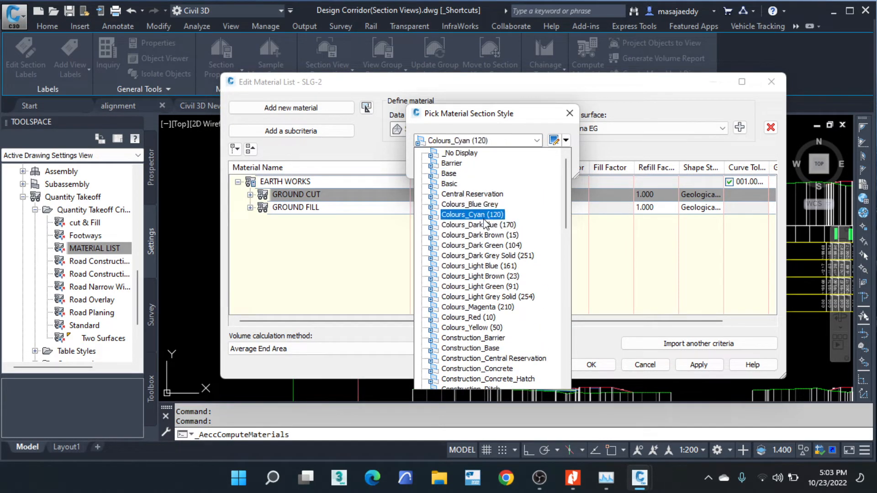
click(487, 217)
click(494, 166)
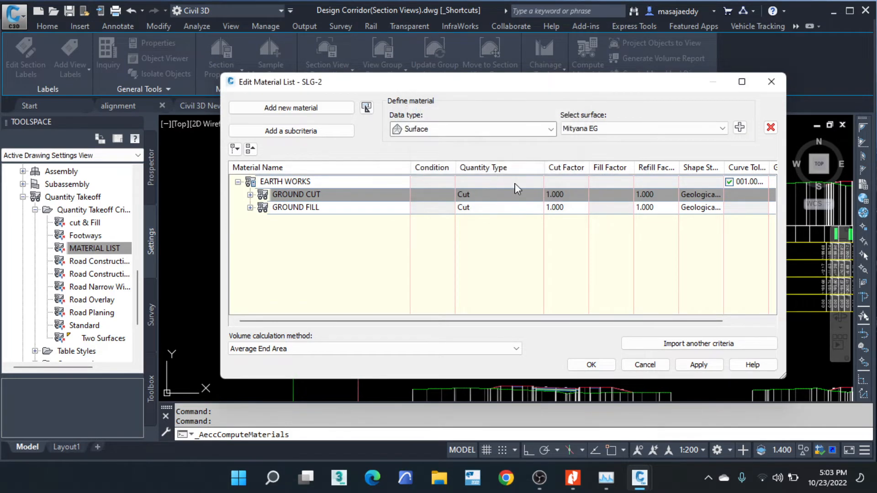
- Expand the surface conditions of both materials, set the GROUND FILL shape style to Colours_Light Brown (23) and accept the material list
click(685, 208)
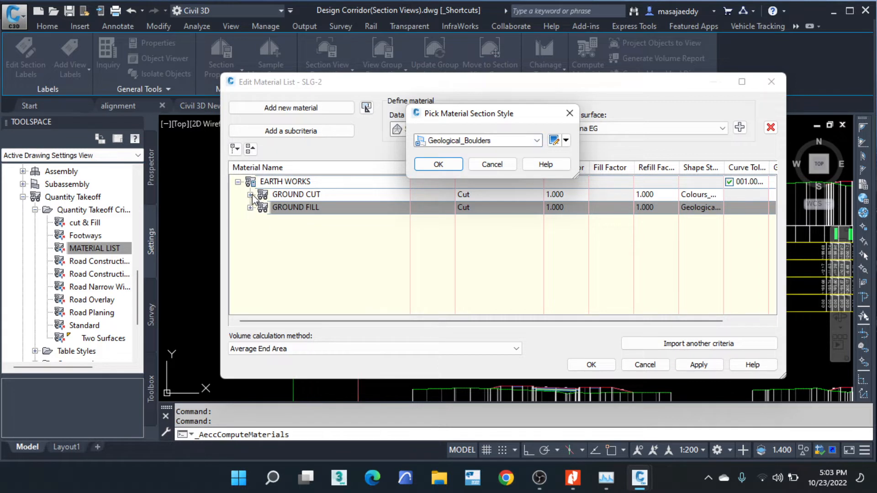
key(Return)
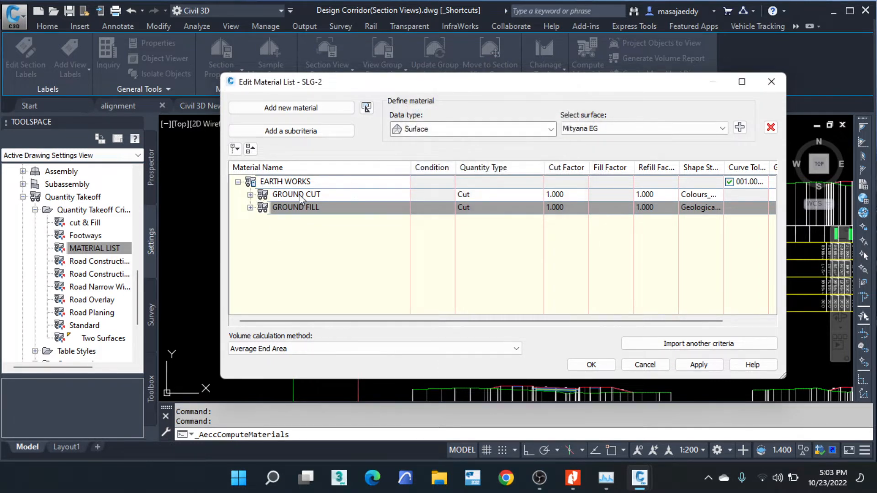
click(251, 195)
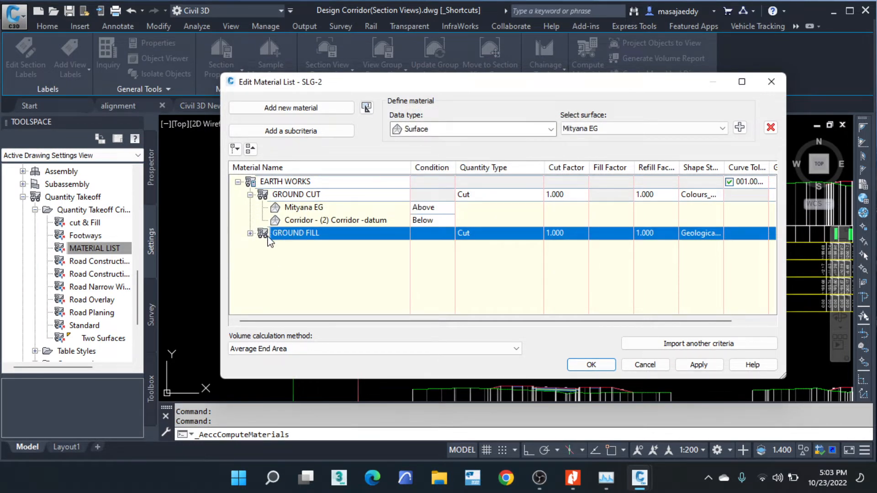
click(250, 233)
click(699, 233)
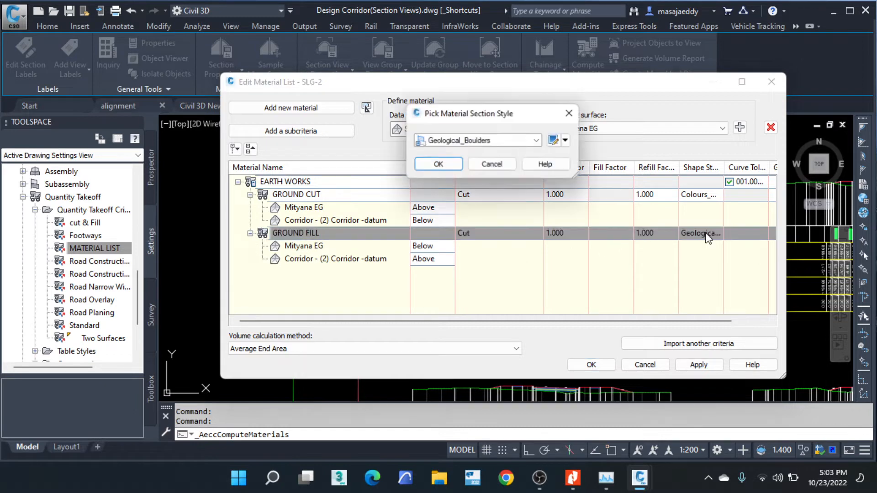
click(537, 140)
scroll(476, 206, up, 10)
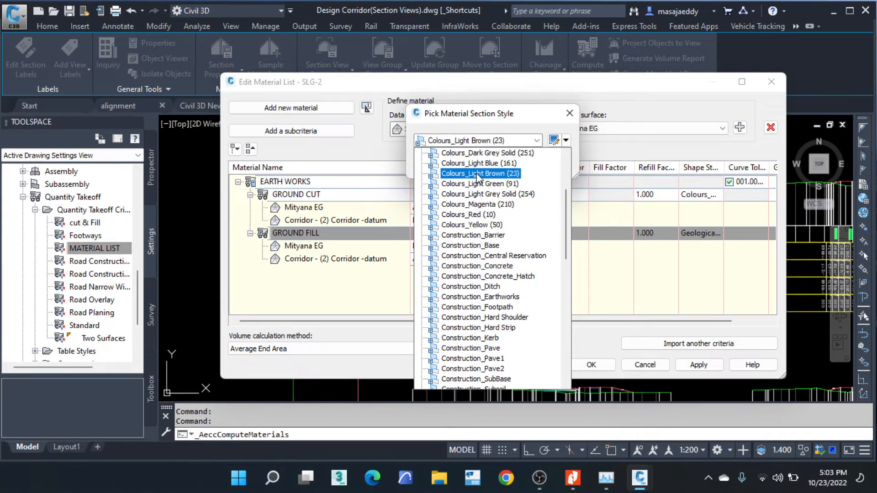
click(480, 173)
click(438, 164)
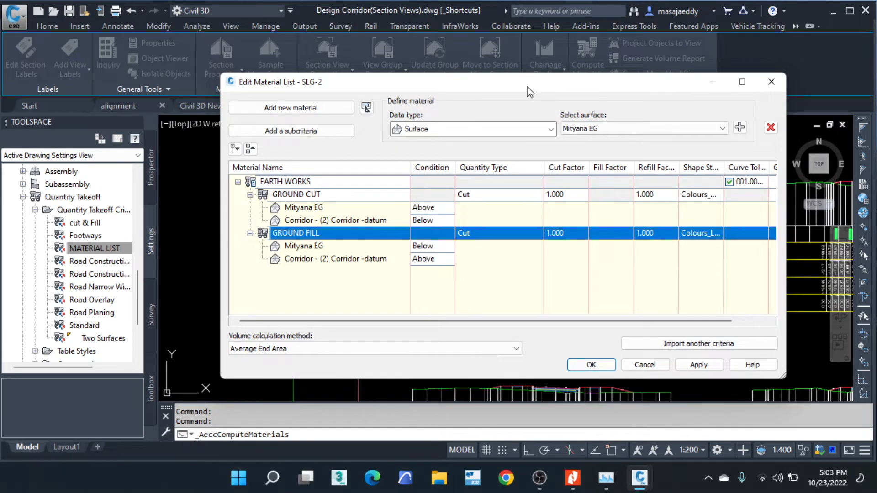
drag(530, 91, 498, 64)
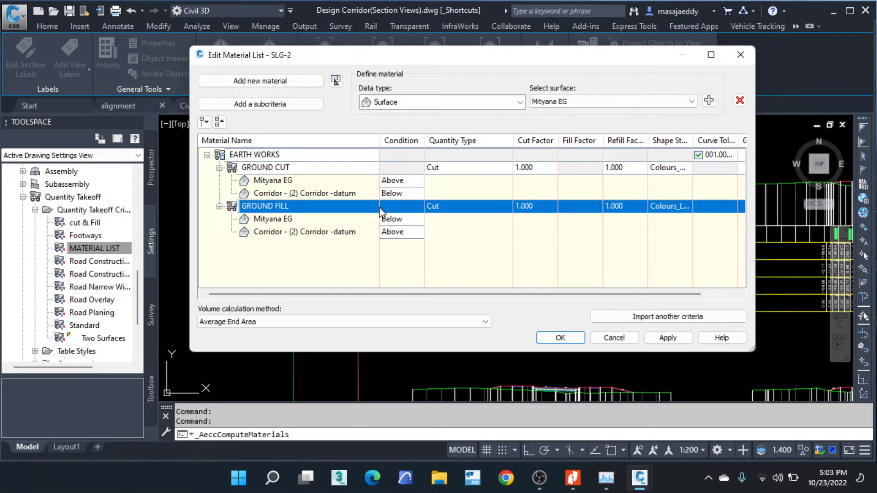
click(561, 338)
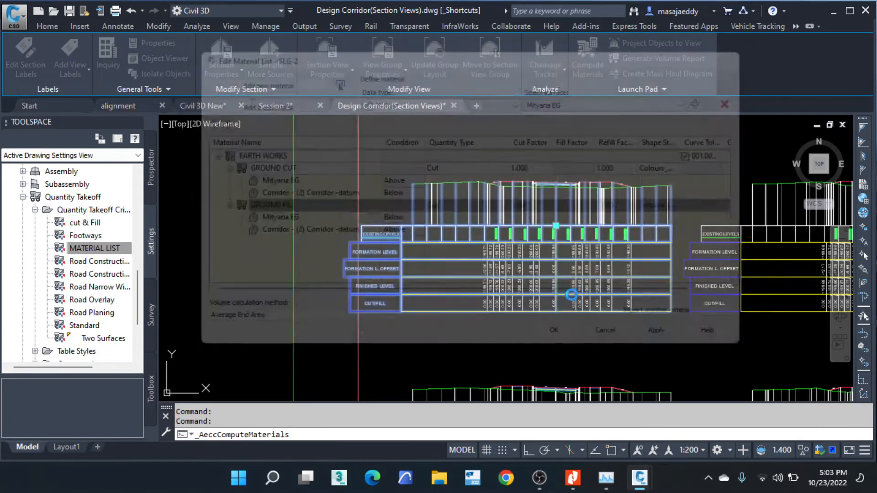
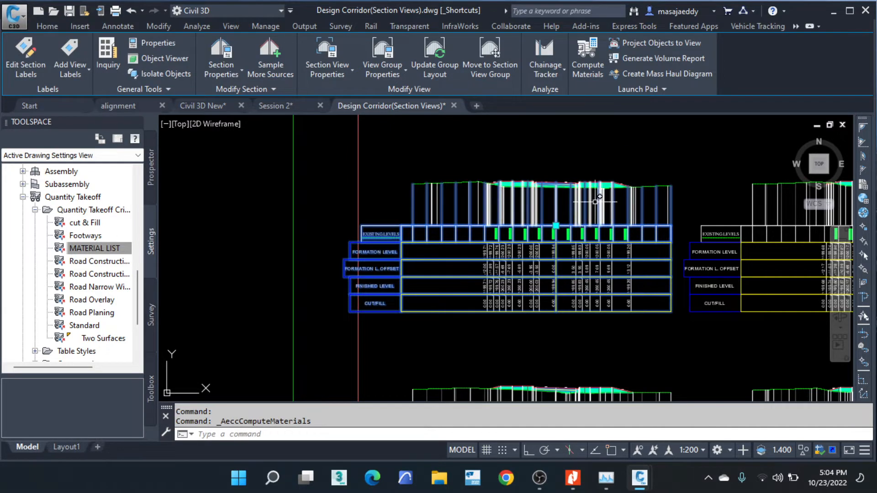
- Examine the material shading along the side slope of the first section view and its neighbours
scroll(587, 192, up, 4)
scroll(587, 191, up, 4)
scroll(555, 184, down, 4)
scroll(547, 156, up, 6)
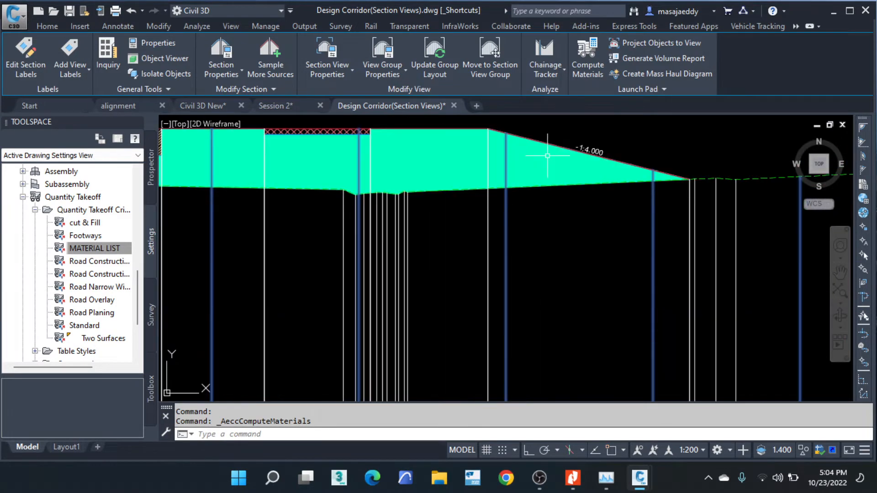
scroll(473, 149, down, 7)
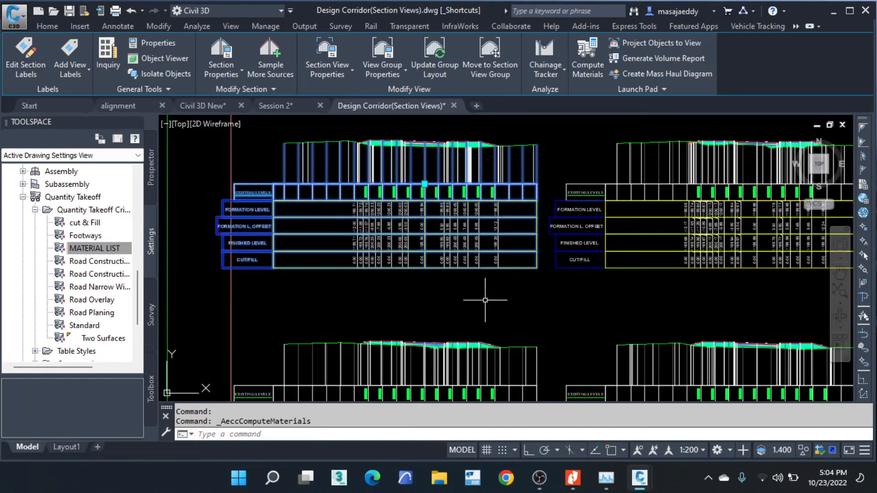
middle_drag(705, 177, 417, 160)
scroll(421, 211, down, 6)
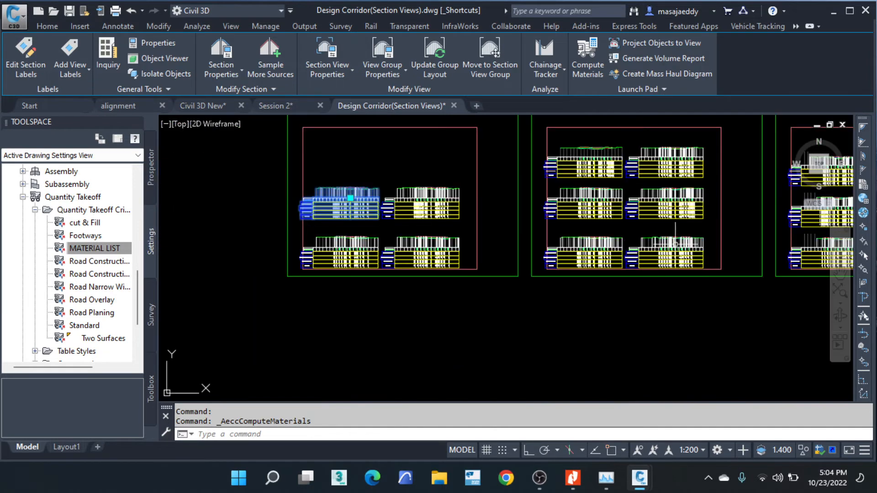
- Inspect the cut and fill shading around the pavement, footway and ditch in the section views of the next sheet
scroll(631, 153, up, 4)
scroll(555, 149, up, 8)
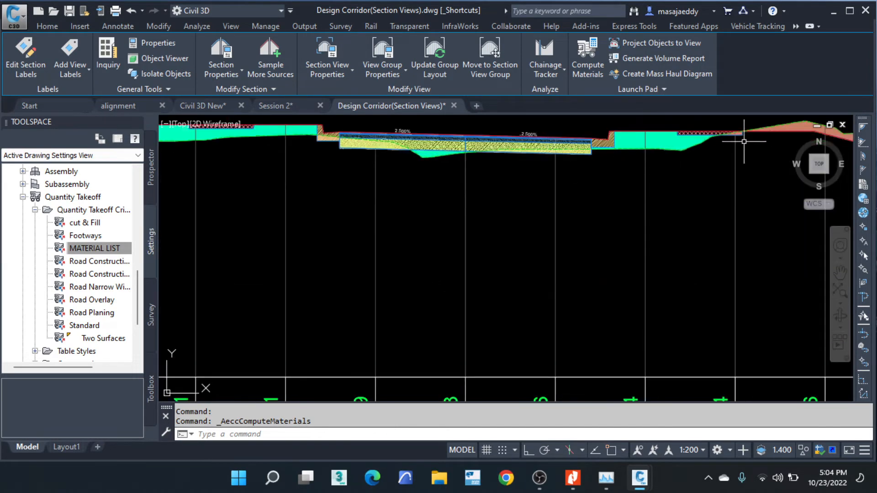
scroll(620, 153, up, 5)
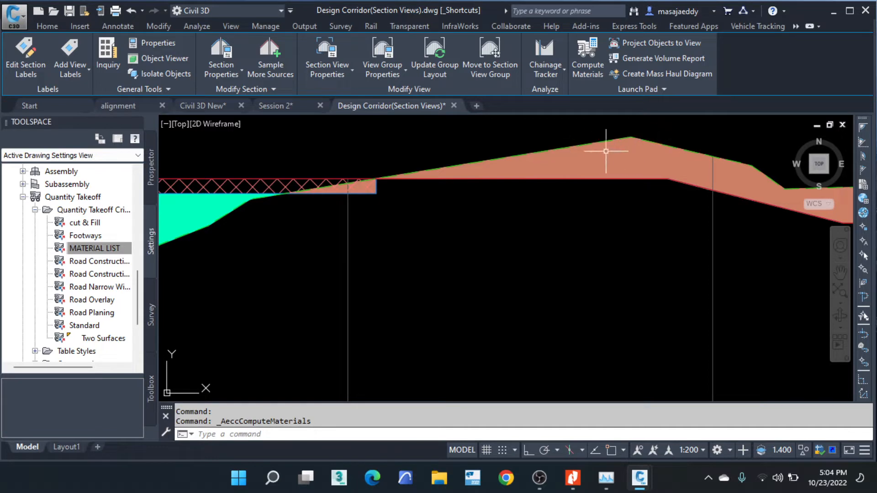
scroll(691, 154, down, 2)
scroll(382, 169, up, 1)
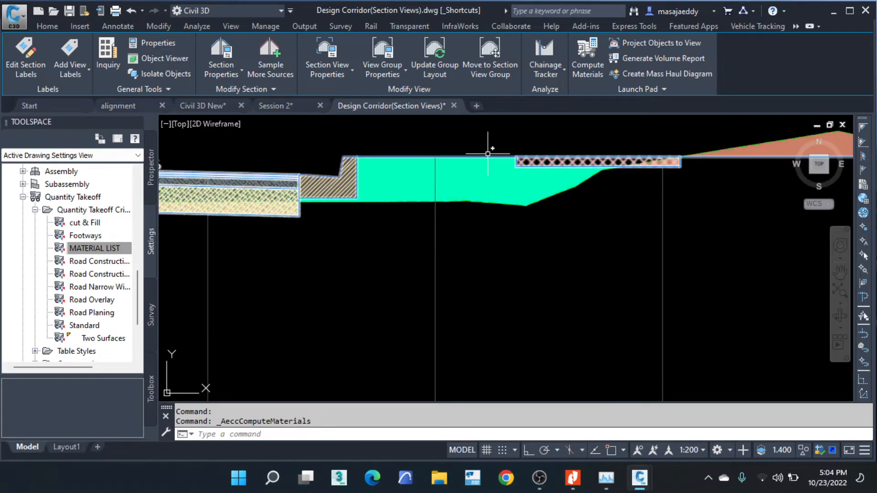
scroll(474, 169, down, 1)
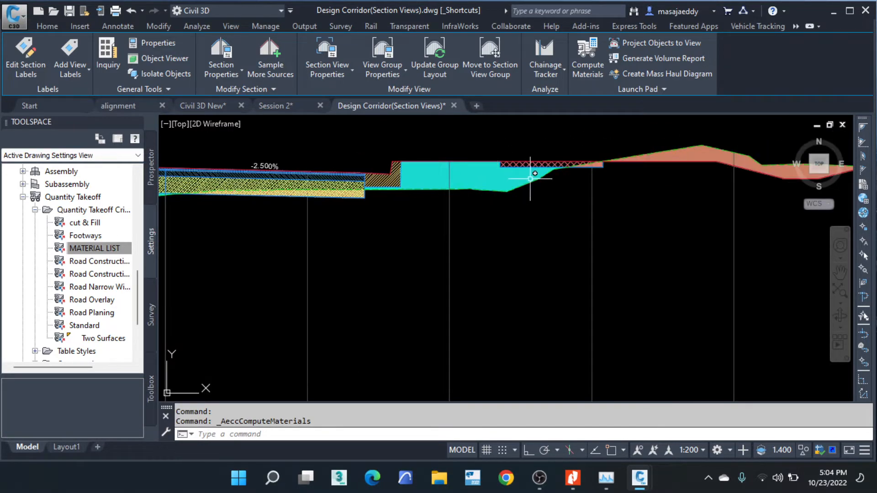
scroll(516, 178, down, 1)
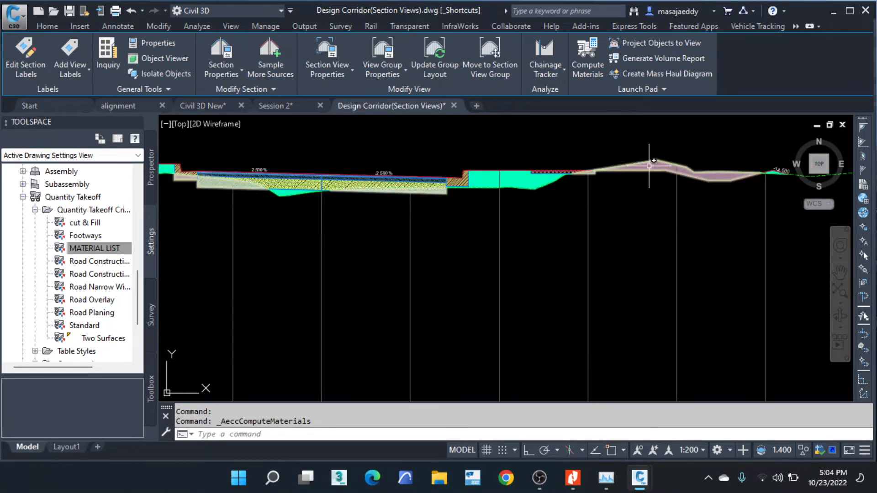
scroll(599, 170, up, 1)
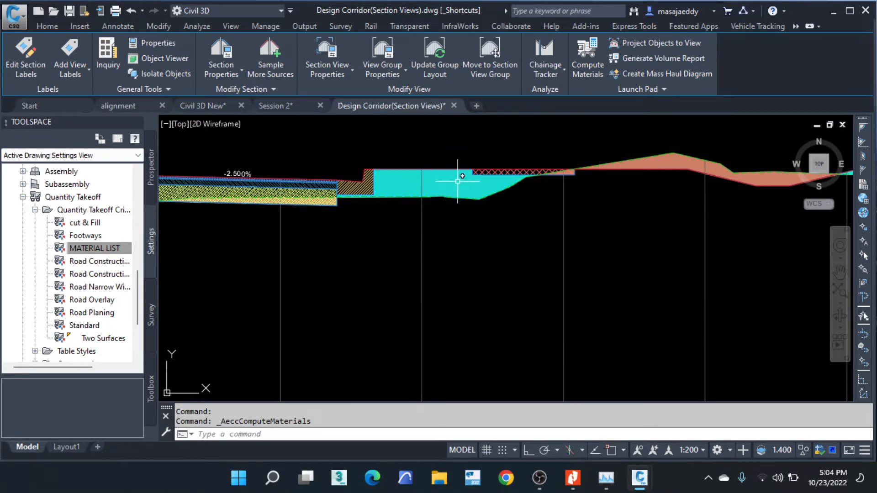
scroll(512, 171, down, 3)
scroll(521, 187, down, 1)
scroll(385, 183, up, 2)
scroll(385, 181, down, 3)
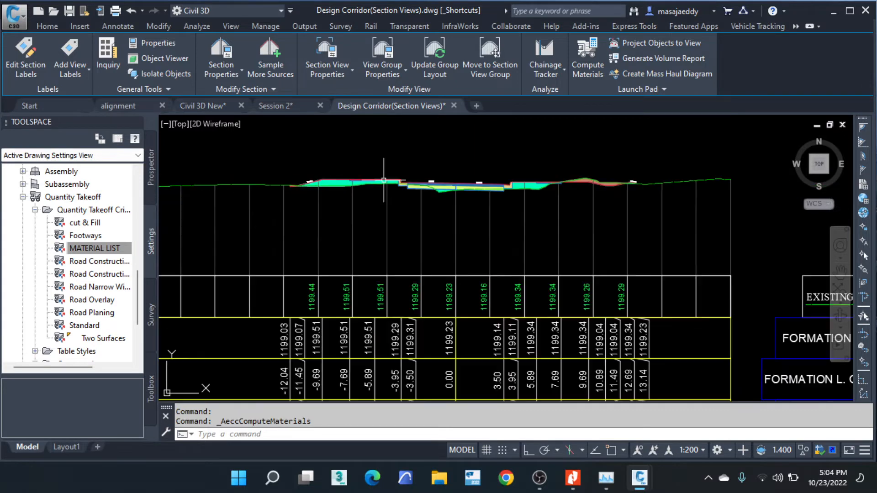
middle_drag(659, 238, 397, 188)
scroll(593, 187, down, 2)
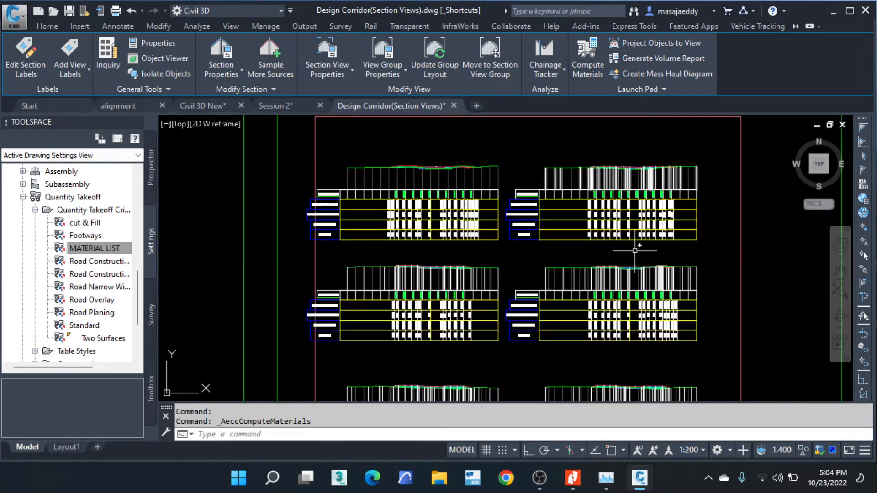
- Check the cut and fill shading in section views on further sheets, and clear the section view selection
scroll(635, 270, up, 3)
scroll(607, 293, up, 2)
scroll(397, 243, down, 3)
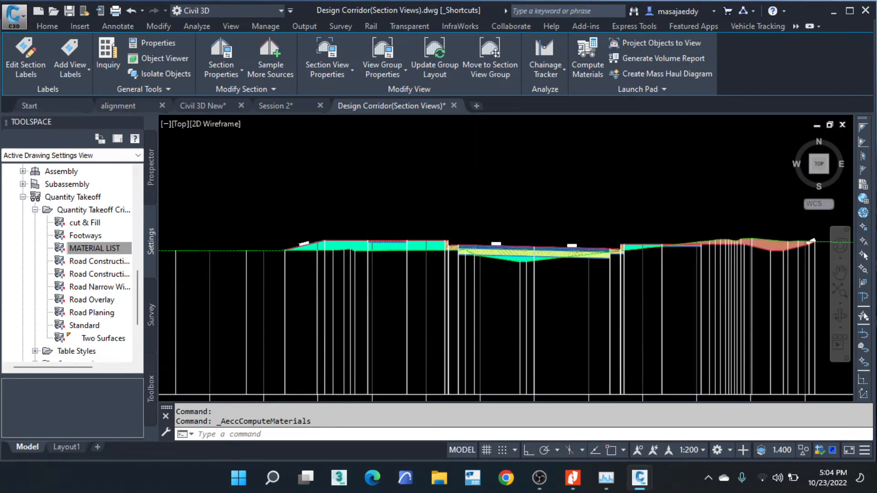
scroll(530, 254, up, 2)
scroll(435, 255, down, 3)
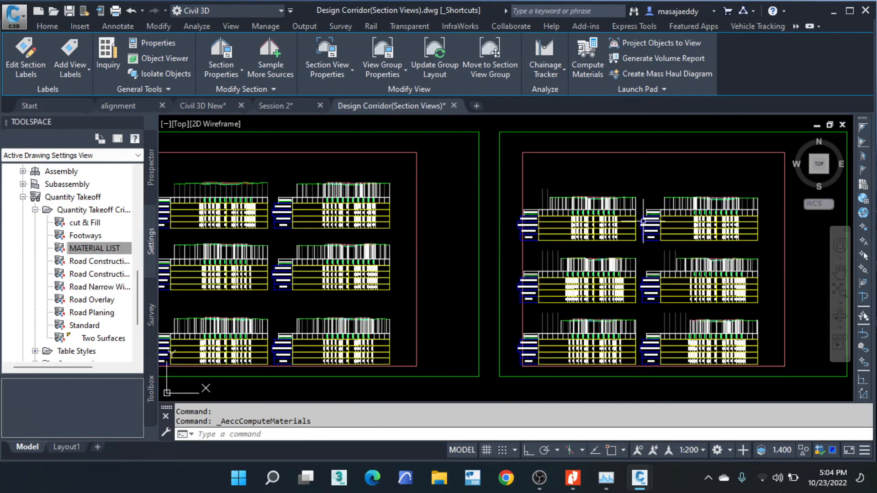
scroll(565, 193, up, 2)
scroll(495, 176, up, 2)
scroll(480, 174, down, 2)
scroll(446, 164, up, 4)
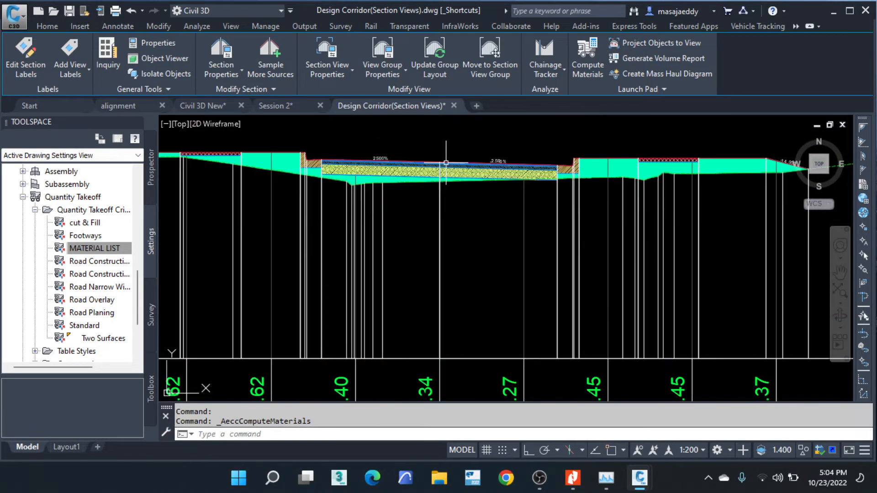
scroll(524, 176, down, 3)
scroll(593, 206, up, 2)
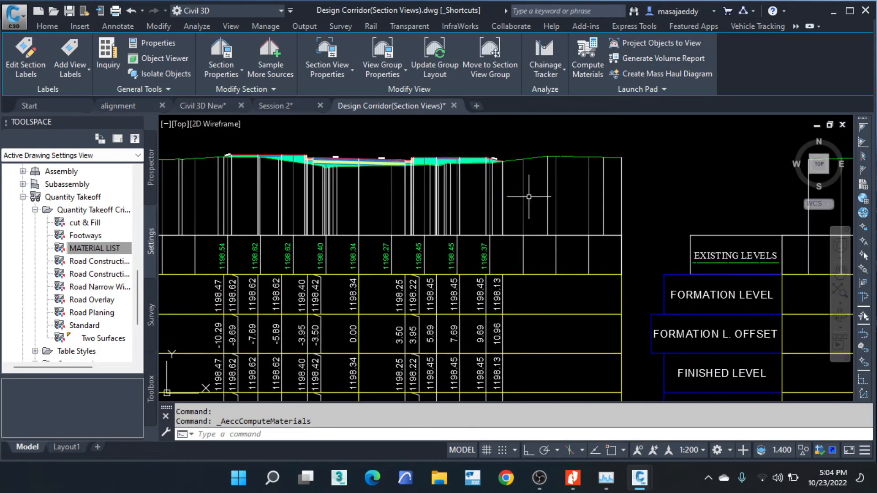
scroll(468, 179, down, 3)
scroll(717, 196, up, 5)
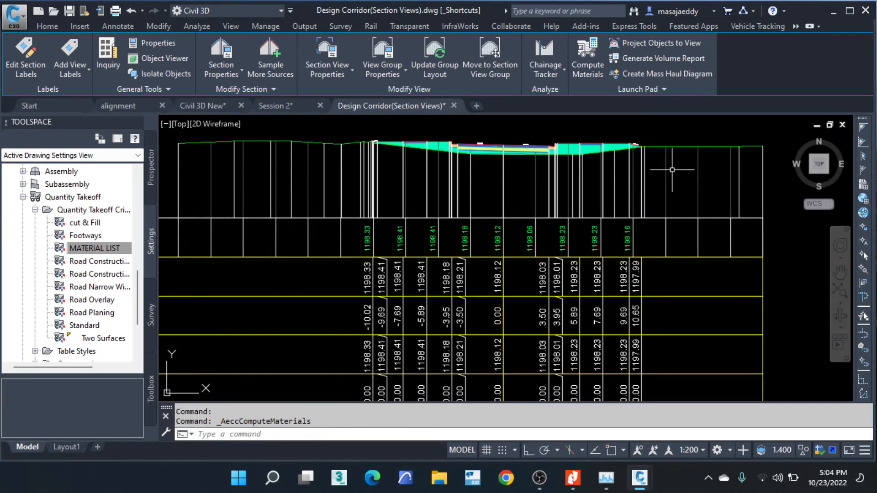
scroll(640, 163, up, 1)
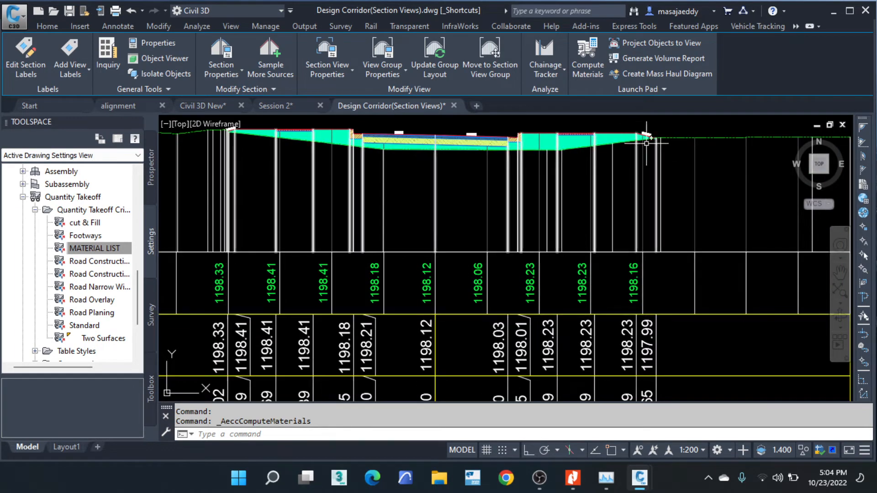
scroll(647, 143, down, 3)
scroll(457, 192, down, 3)
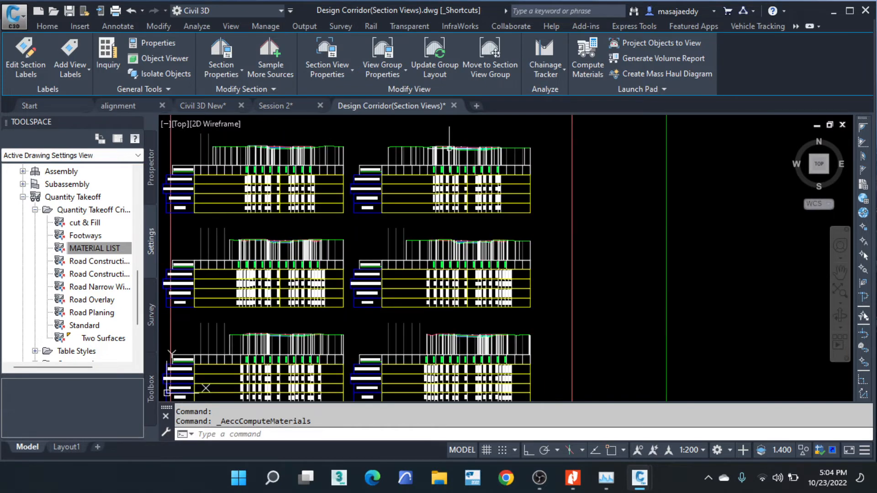
scroll(174, 221, down, 4)
scroll(344, 185, up, 4)
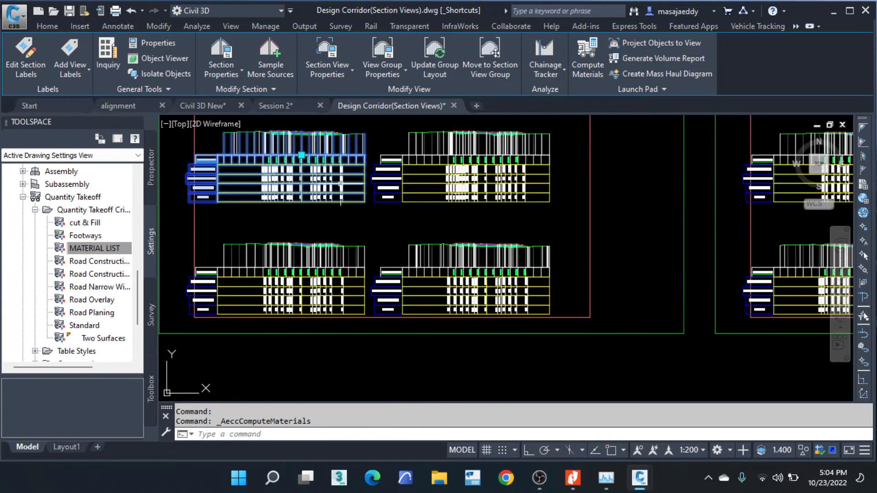
key(Escape)
key(Escape)
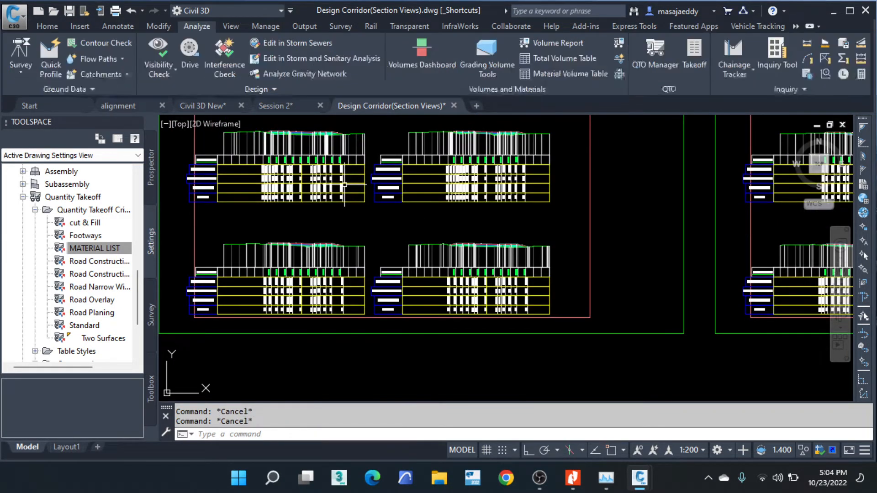
- Delete the Gradient Breaks label from the Mityana EG section at station 100.000 of SLG-2
scroll(281, 155, up, 6)
scroll(411, 229, down, 2)
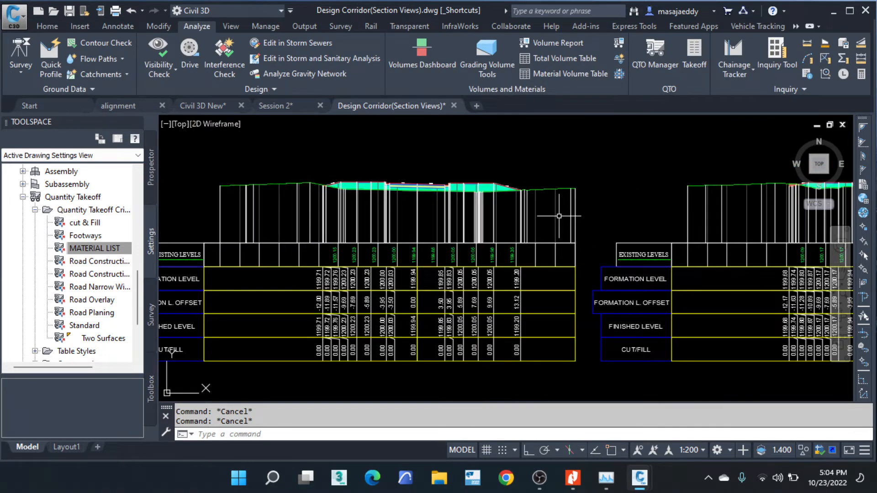
scroll(525, 215, up, 4)
click(524, 201)
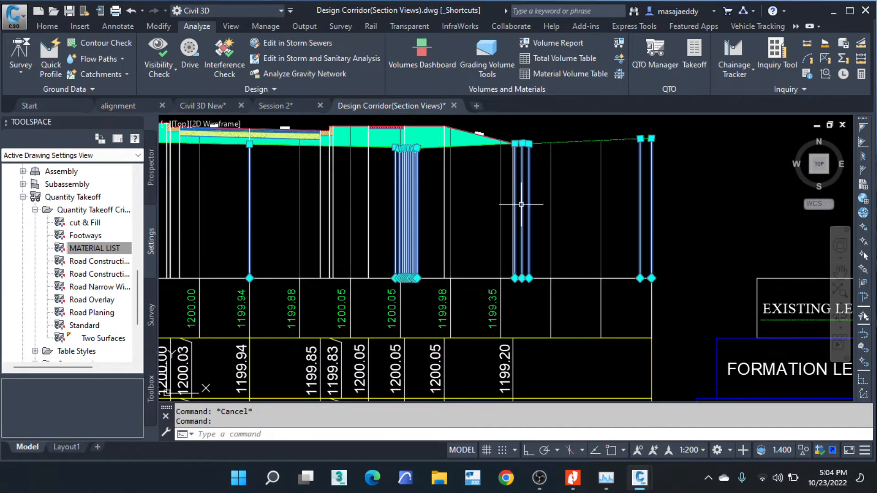
click(150, 55)
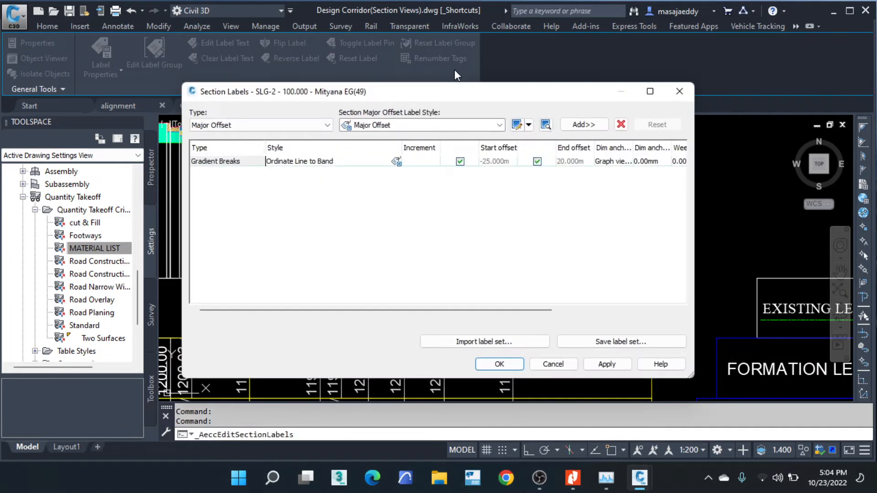
click(234, 163)
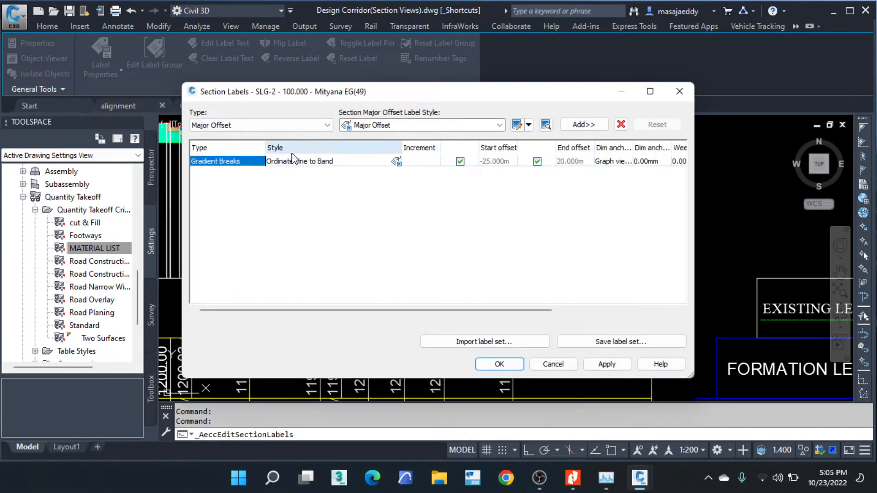
click(621, 124)
click(499, 364)
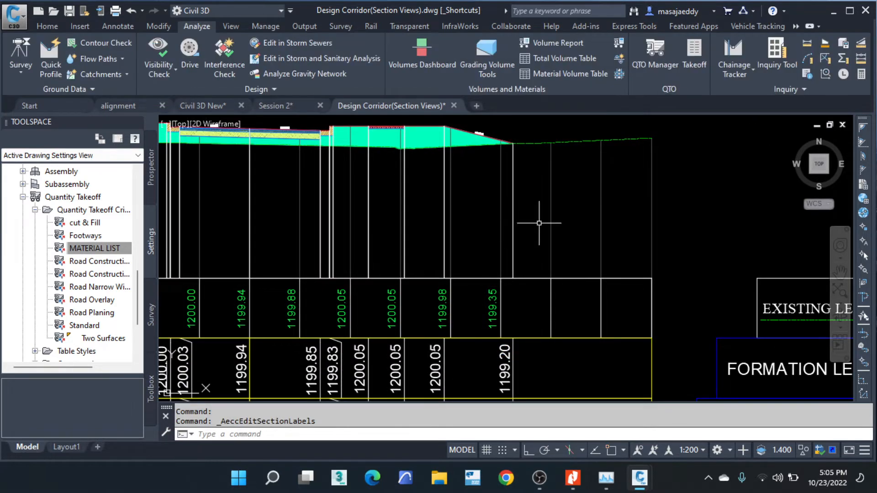
- Delete the Gradient Breaks label from the corridor datum section at station 100.000
click(513, 190)
click(154, 55)
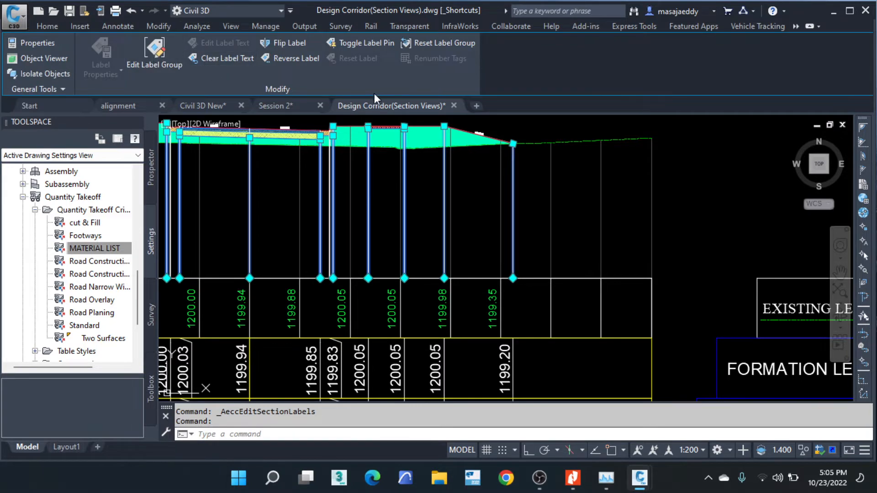
click(360, 161)
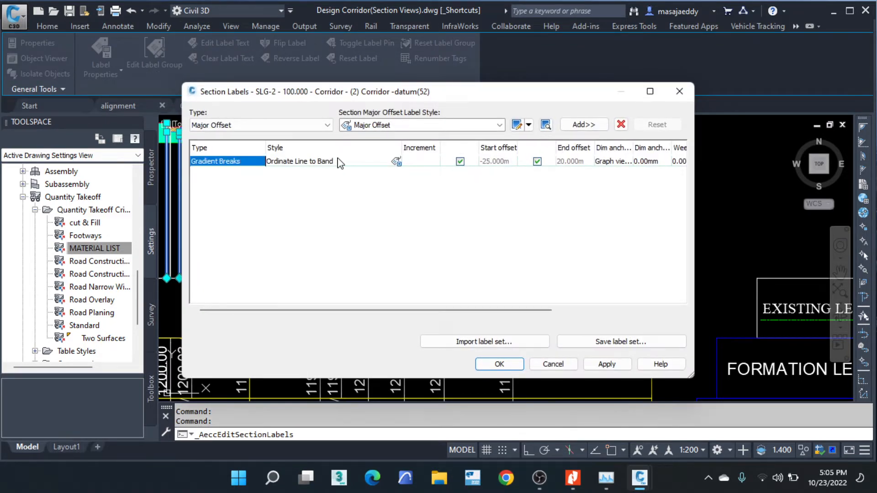
click(620, 124)
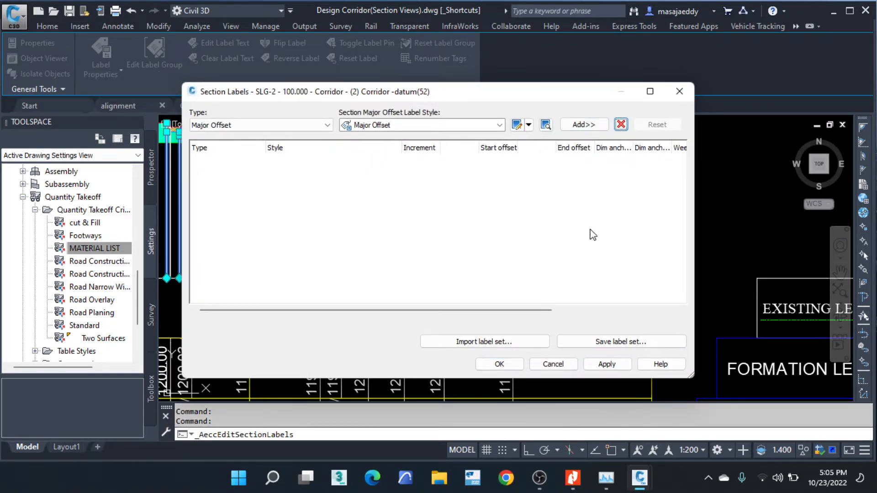
click(499, 364)
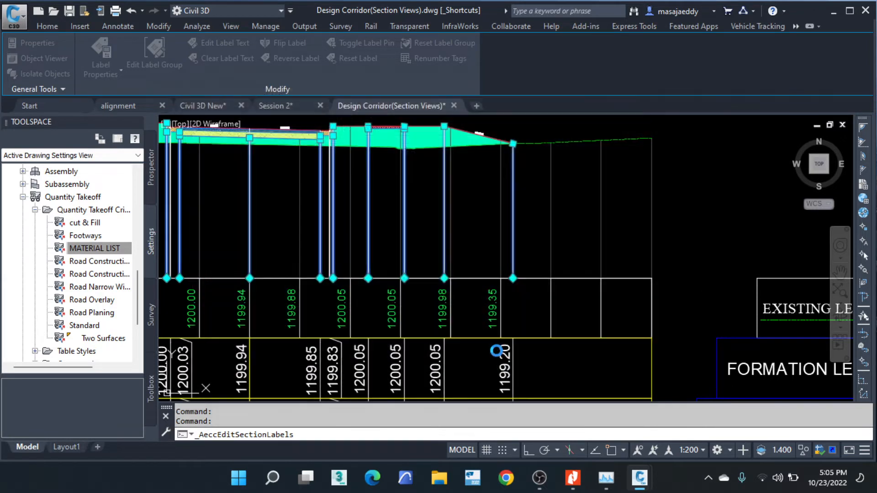
- Delete the Gradient Breaks label from the top of corridor section at station 100.000
click(513, 195)
click(514, 196)
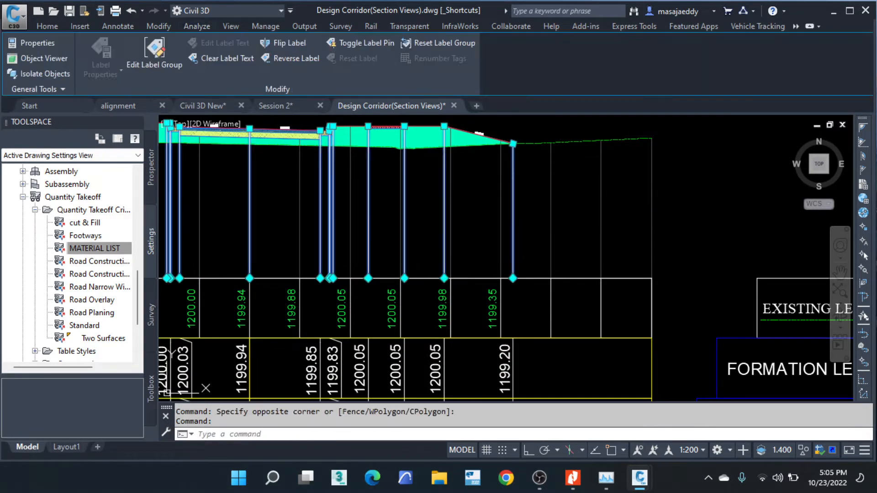
click(162, 62)
click(345, 162)
click(621, 124)
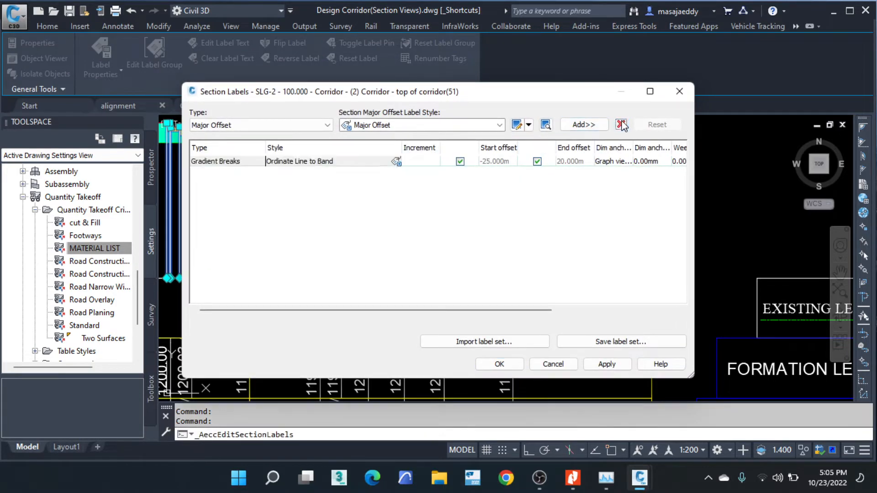
click(498, 364)
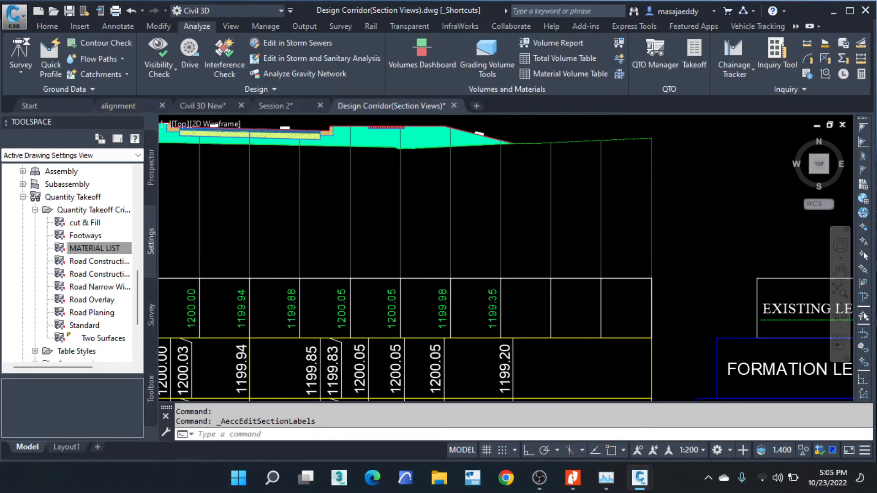
- Add a Total Volume table in the Simple style for the EARTH WORKS material list to the section view at station 100.000
scroll(705, 219, down, 2)
middle_drag(306, 210, 551, 249)
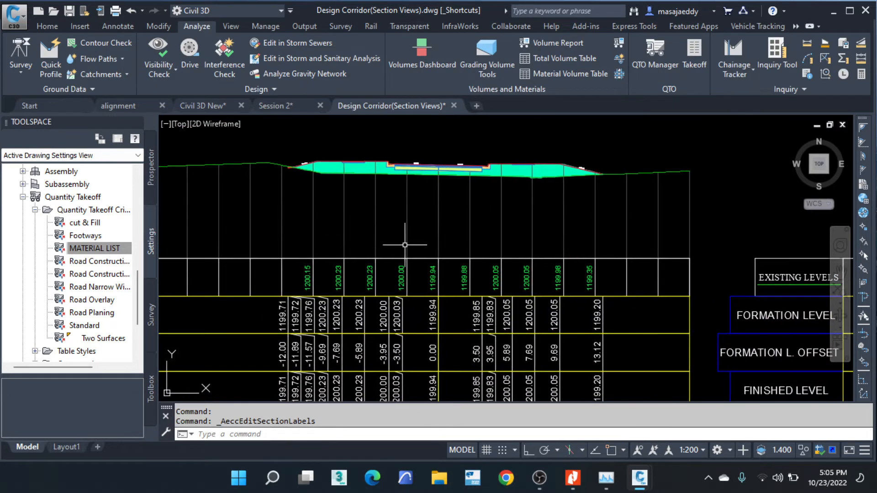
scroll(497, 242, down, 2)
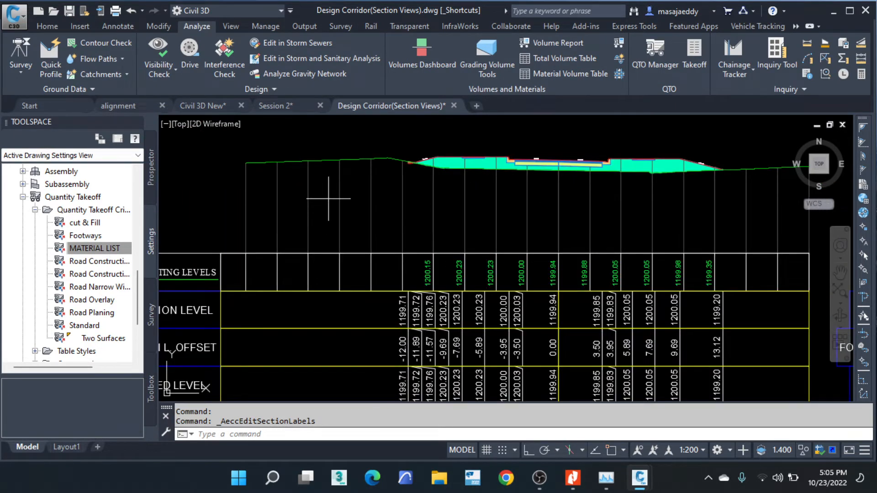
click(329, 198)
click(278, 221)
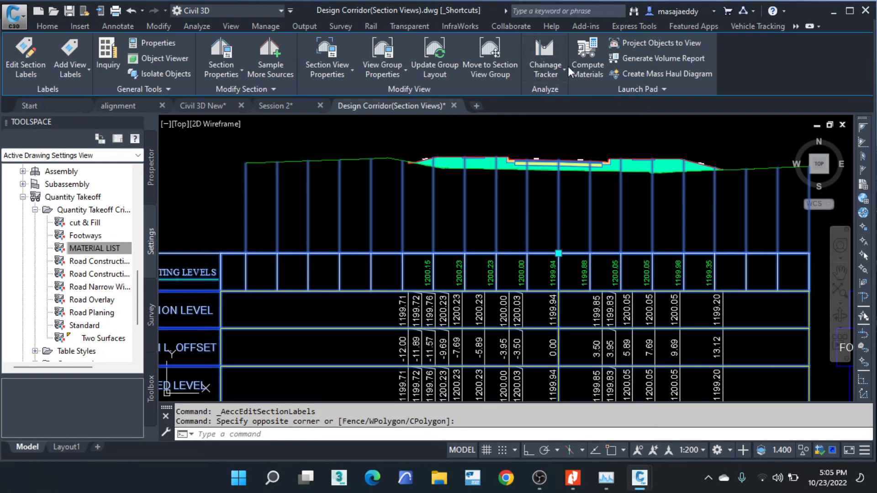
click(339, 75)
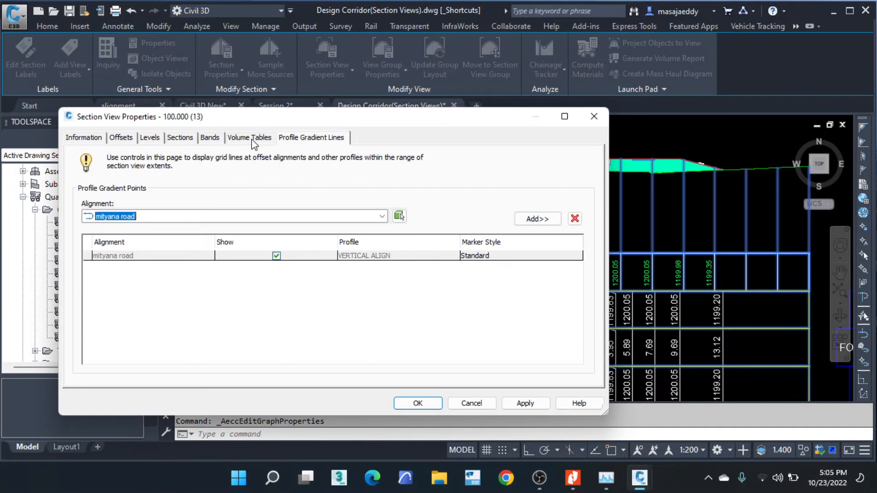
click(242, 140)
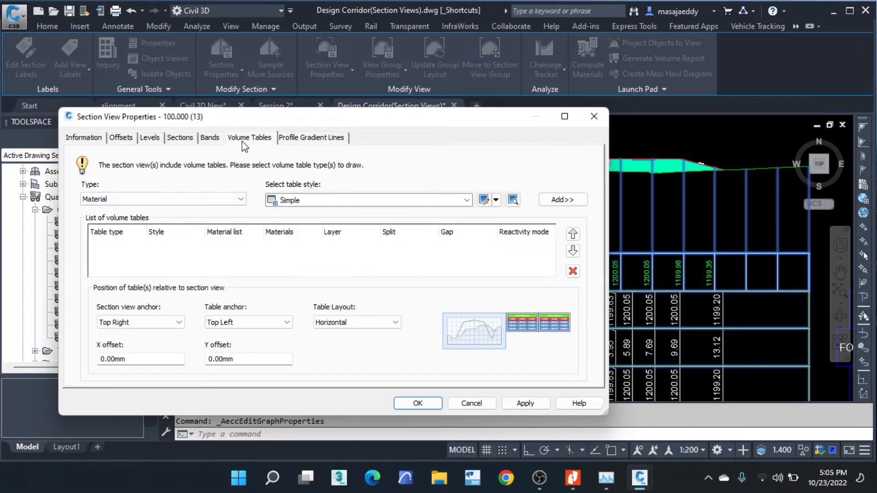
drag(311, 120, 355, 56)
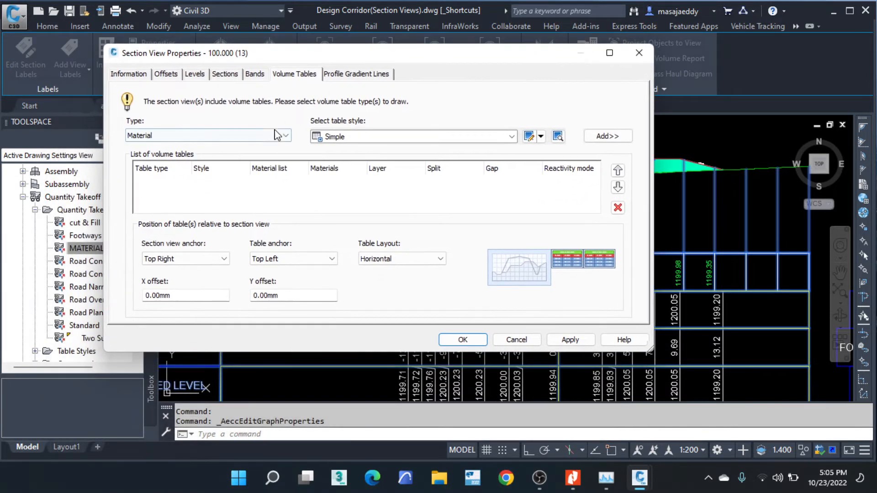
click(261, 136)
click(172, 156)
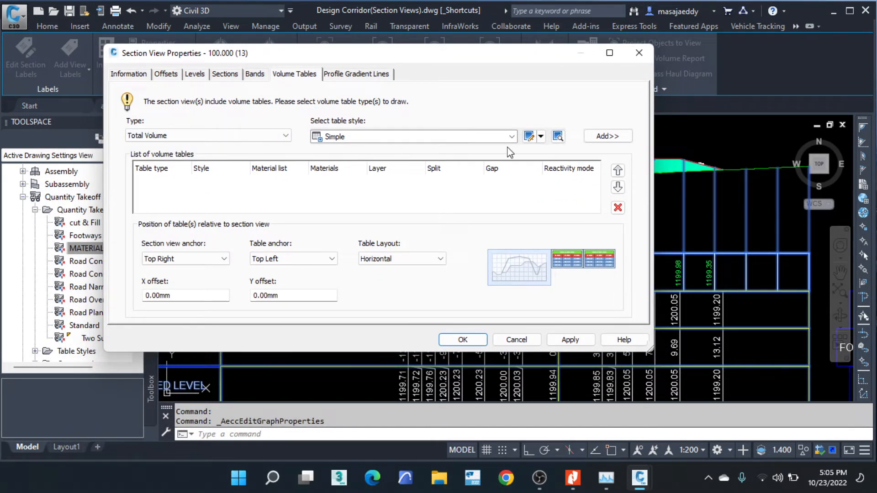
click(589, 137)
click(293, 182)
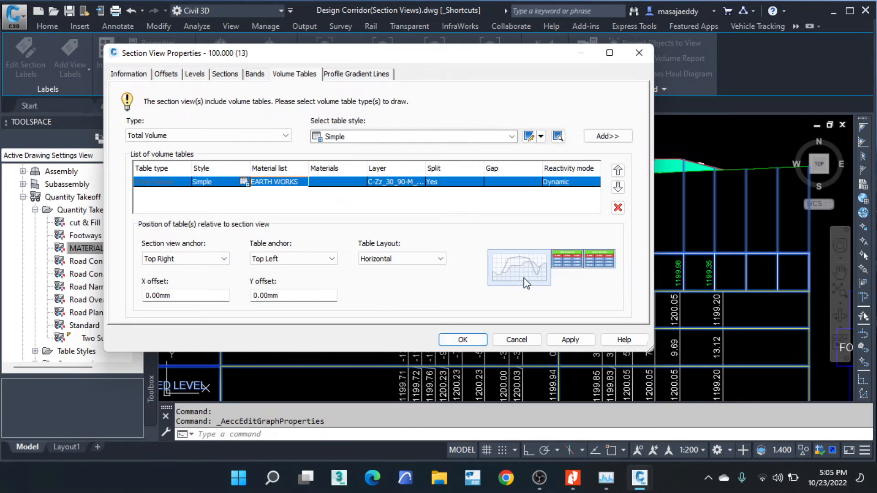
- Set the volume table's section view anchor to Bottom Left and apply the section view properties
click(211, 260)
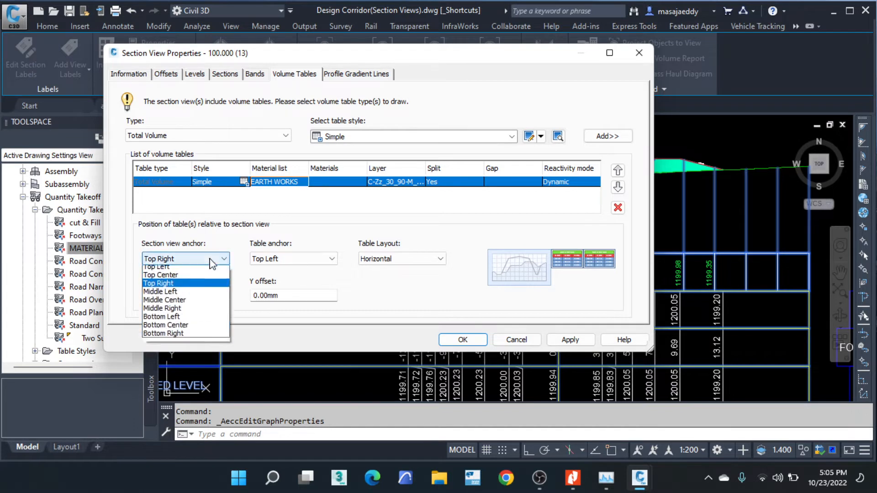
click(164, 267)
click(183, 262)
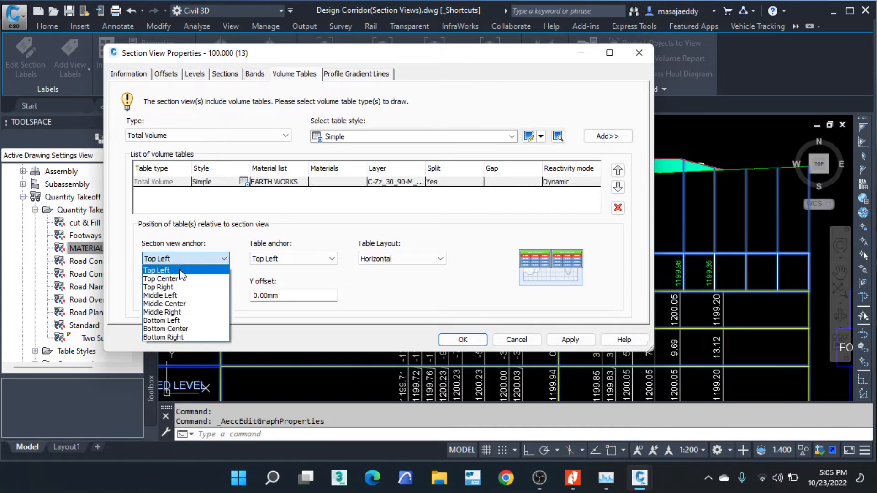
click(179, 319)
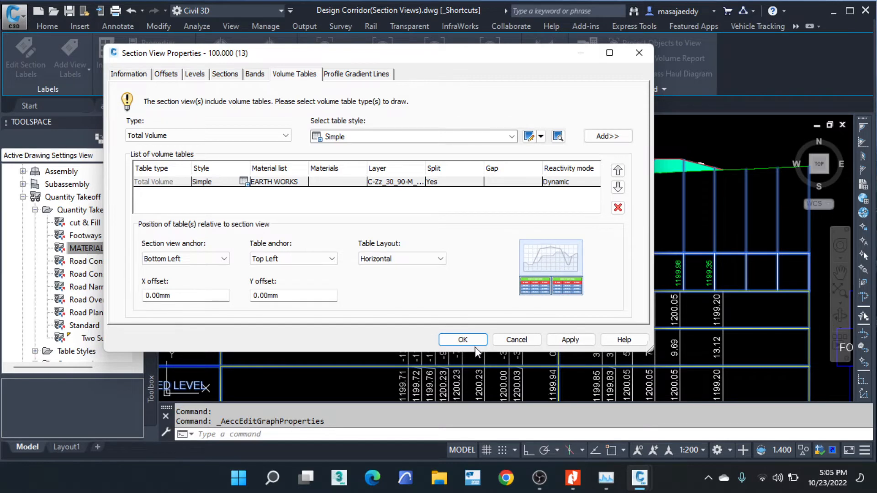
click(464, 339)
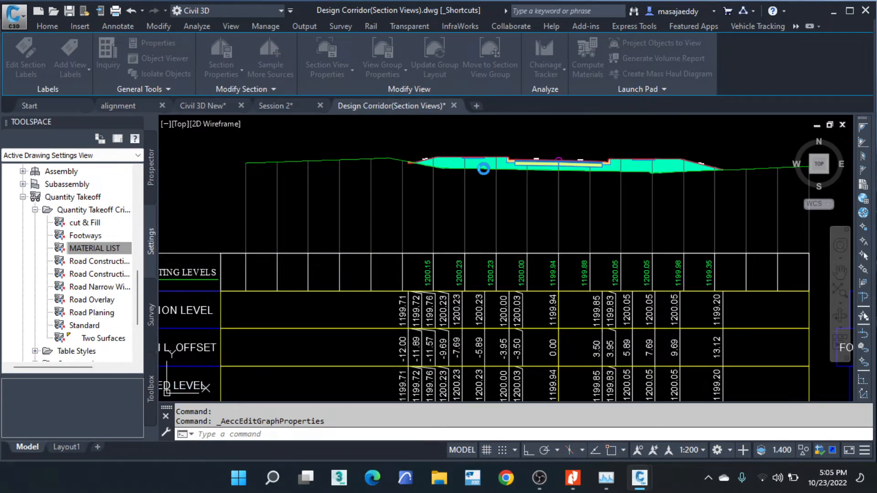
- Examine the cut and fill areas and volumes in the table below the station 100.000 section view, and clear the selection
click(489, 176)
scroll(489, 176, down, 2)
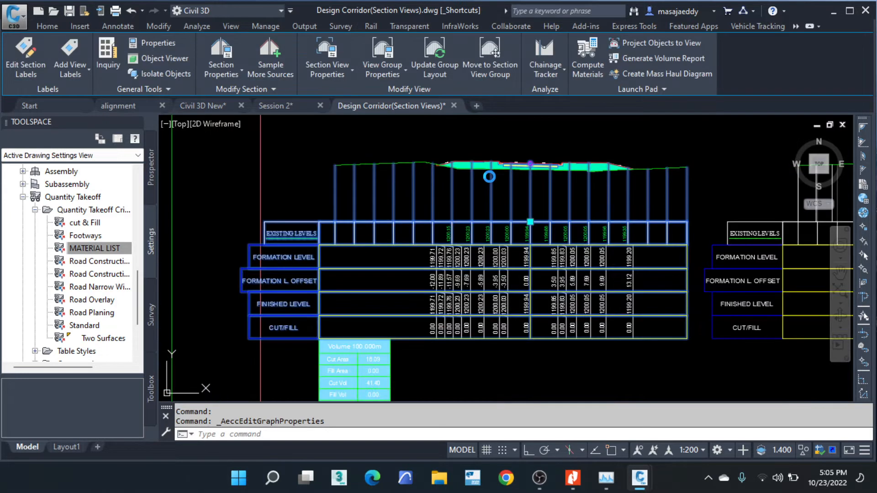
scroll(395, 272, up, 5)
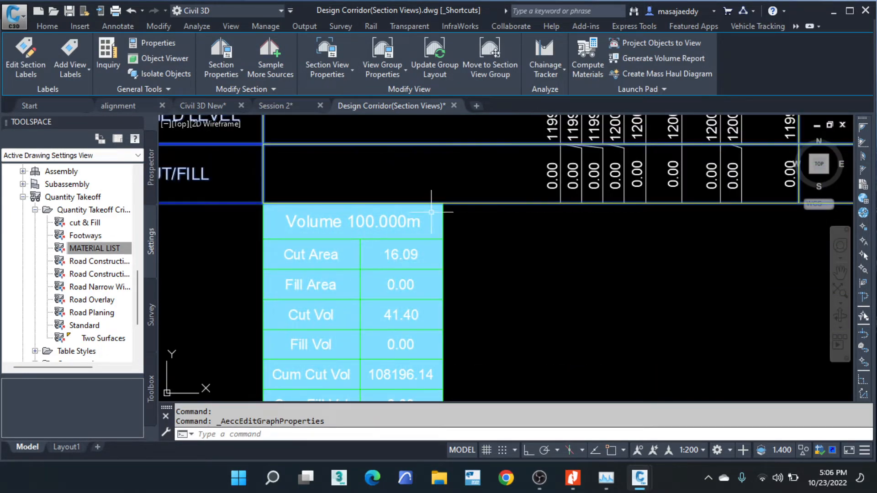
scroll(410, 202, down, 4)
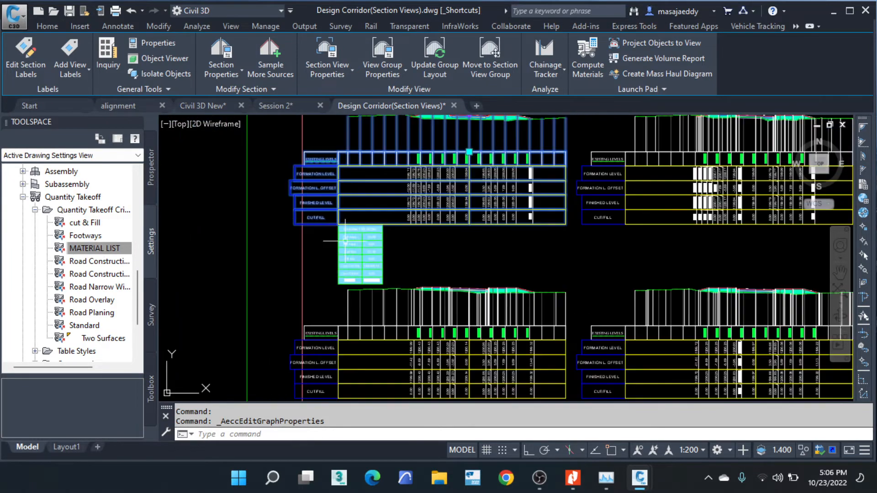
scroll(340, 162, up, 2)
scroll(372, 282, up, 3)
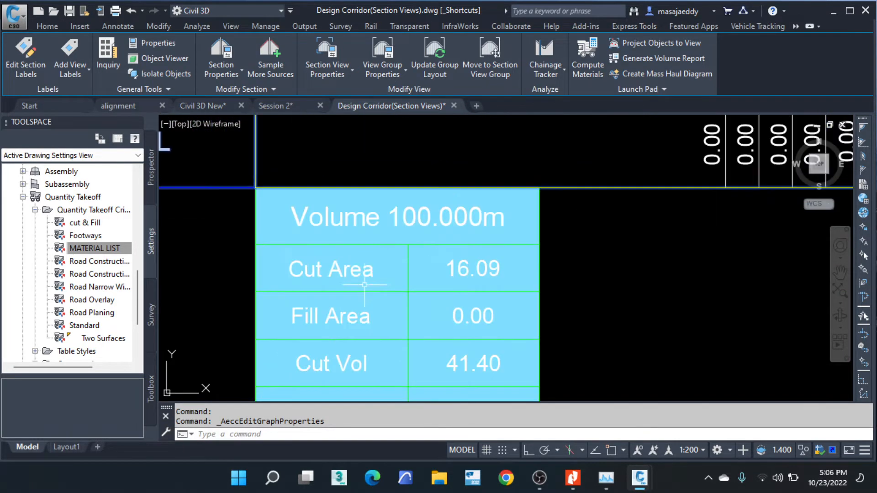
scroll(417, 212, down, 3)
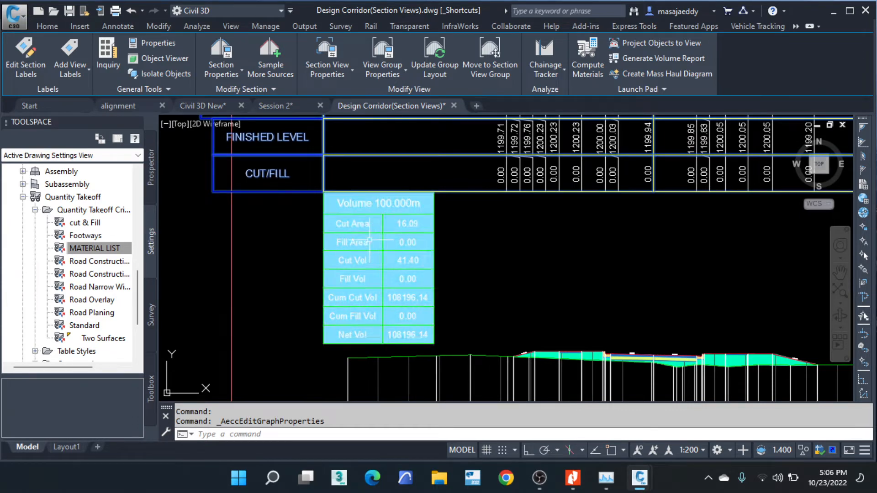
scroll(416, 211, up, 2)
scroll(424, 190, down, 3)
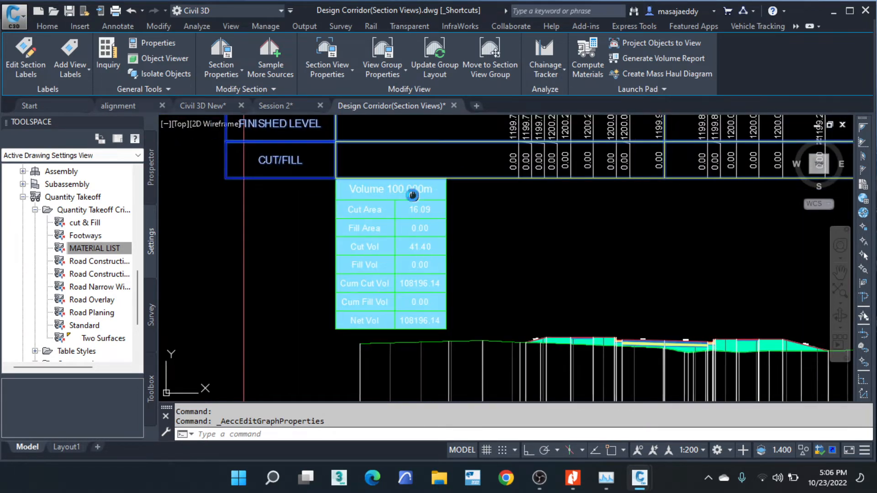
scroll(383, 207, up, 4)
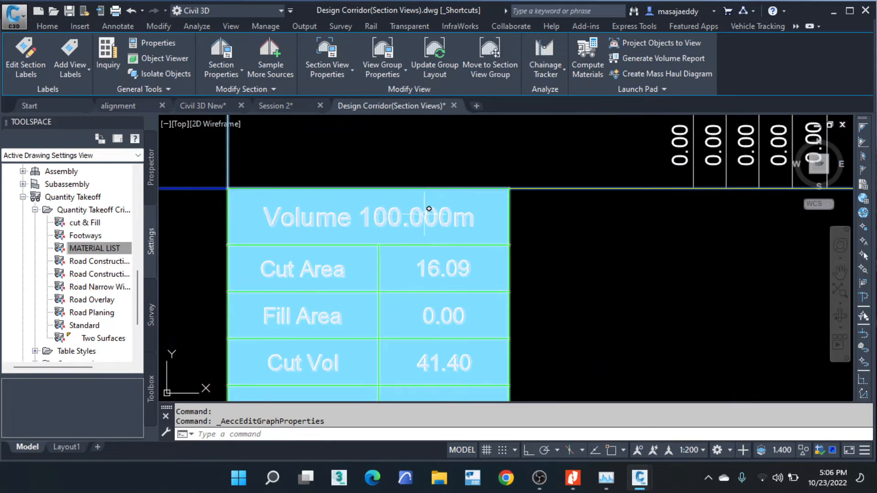
scroll(407, 211, down, 5)
scroll(393, 230, up, 4)
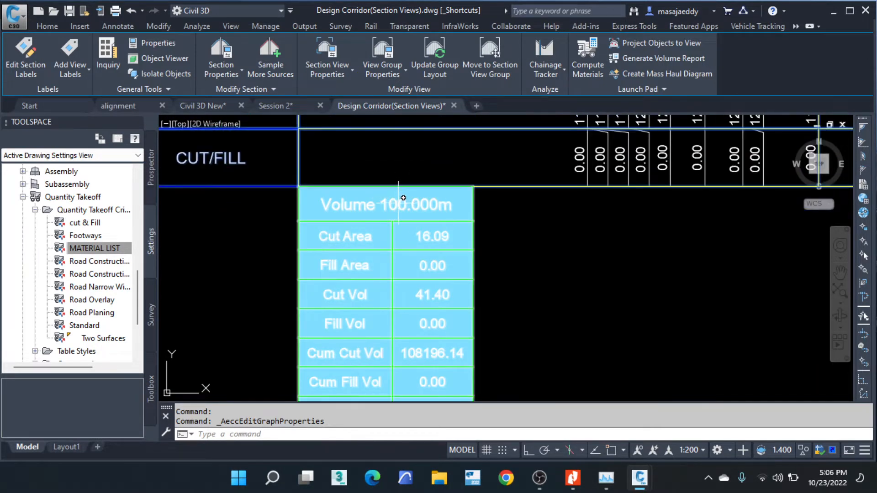
scroll(480, 225, down, 4)
scroll(477, 235, up, 5)
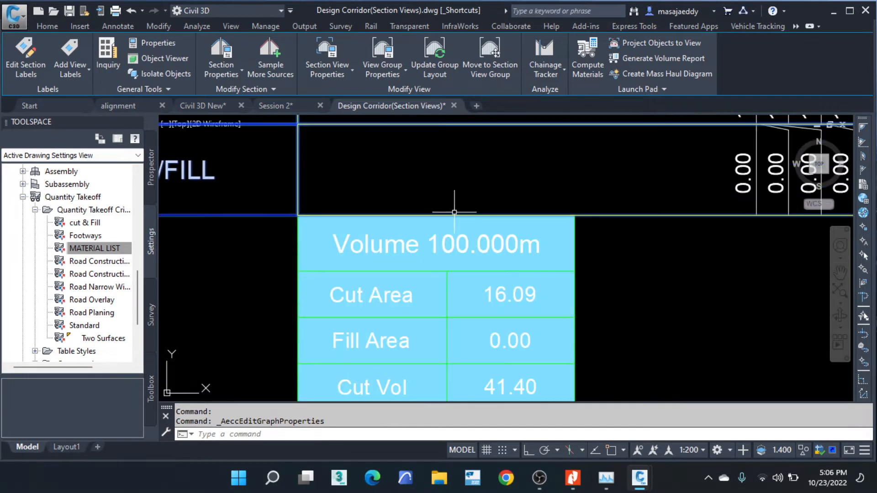
scroll(477, 239, up, 2)
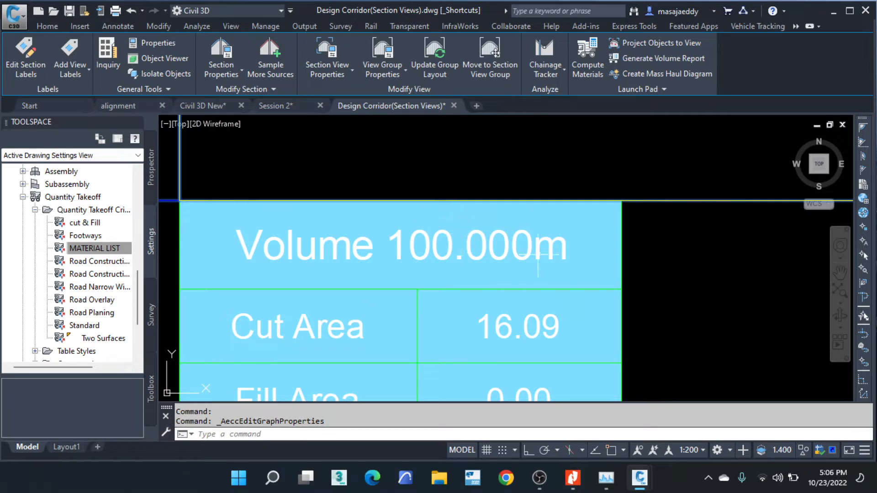
scroll(515, 247, down, 4)
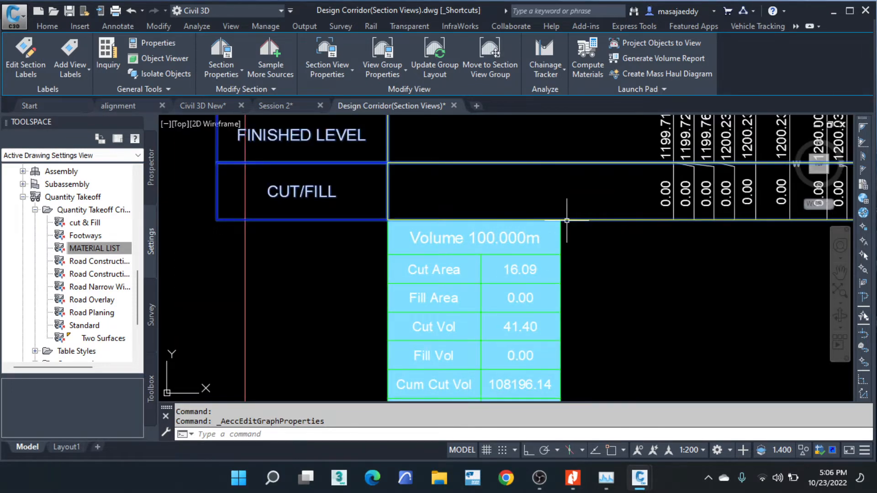
scroll(584, 217, down, 6)
middle_drag(611, 186, 565, 216)
scroll(550, 175, up, 4)
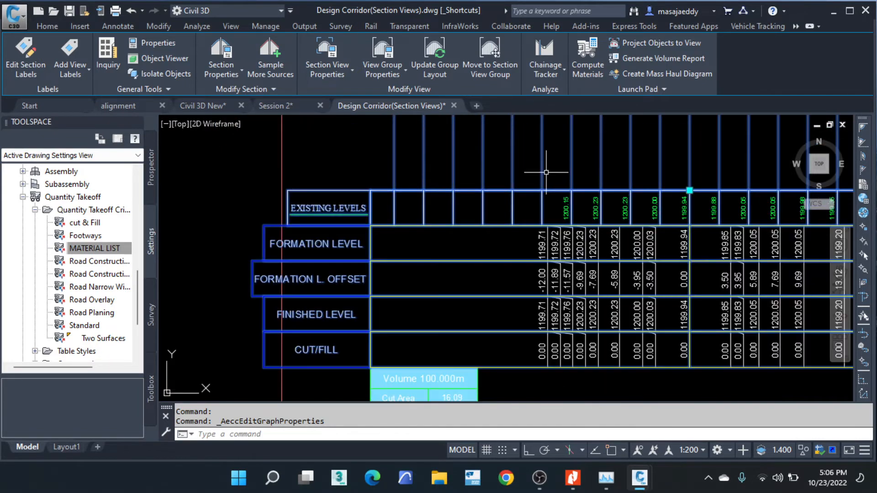
key(Escape)
key(Escape)
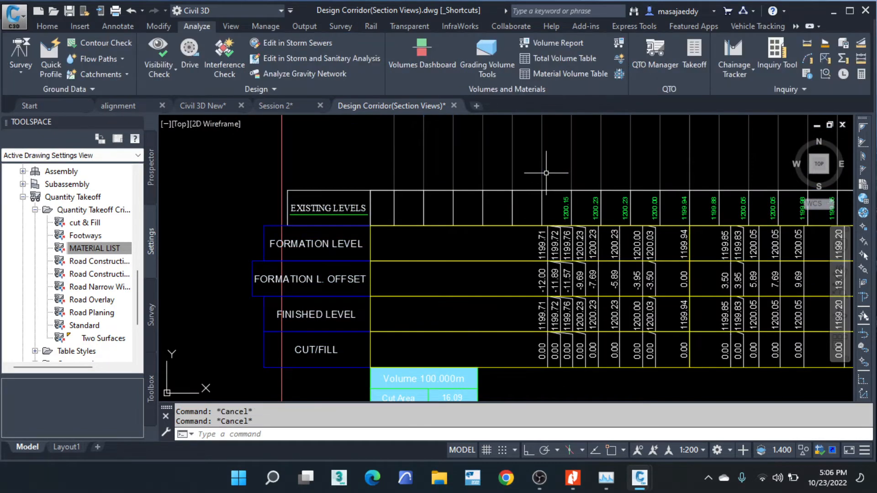
- Open the material list of sample line group SLG-2 on the mityana road alignment for editing
scroll(583, 179, down, 2)
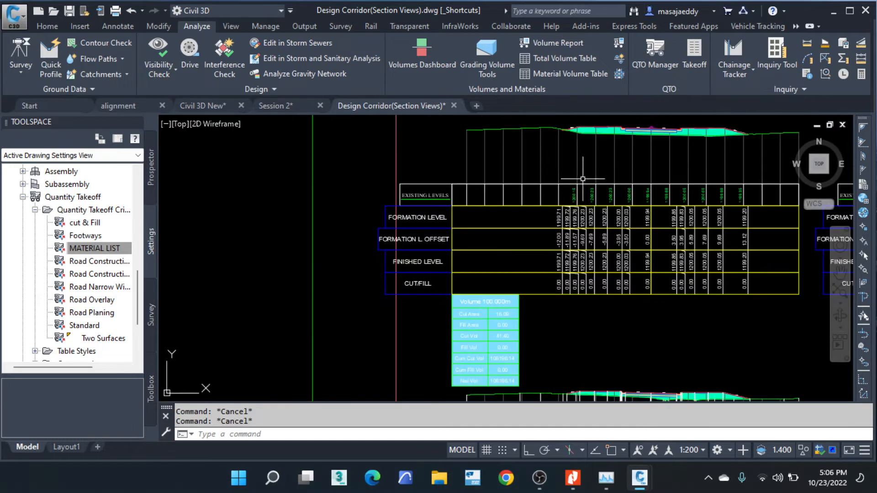
scroll(551, 126, up, 2)
click(534, 161)
click(502, 176)
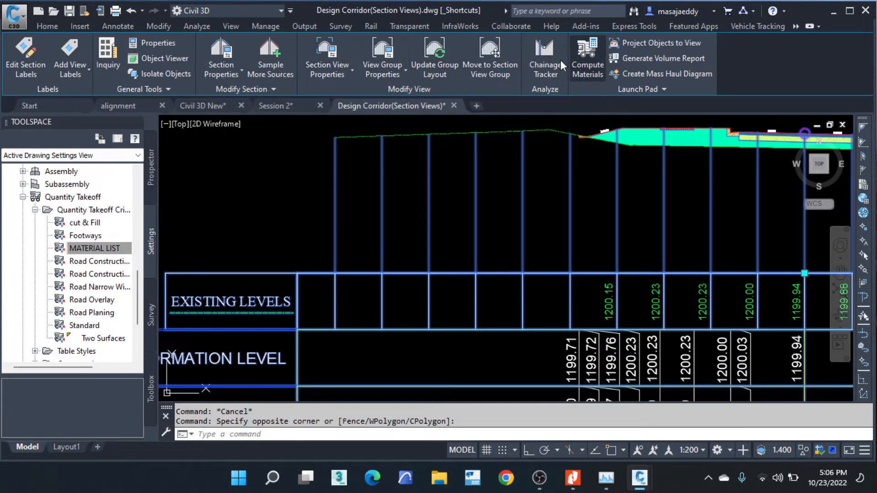
click(584, 56)
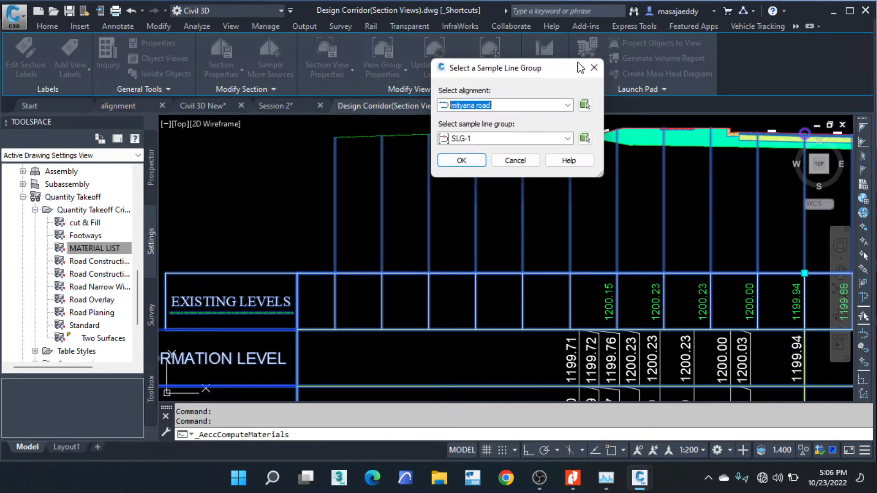
click(480, 139)
click(473, 161)
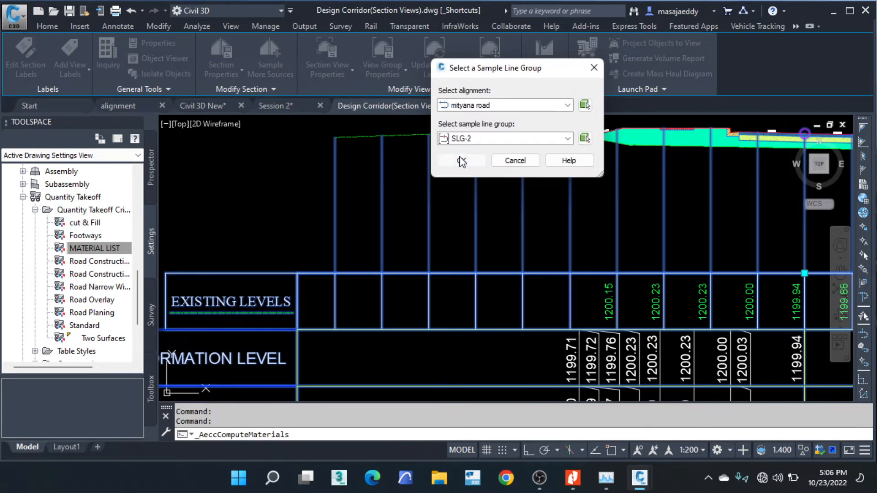
click(459, 160)
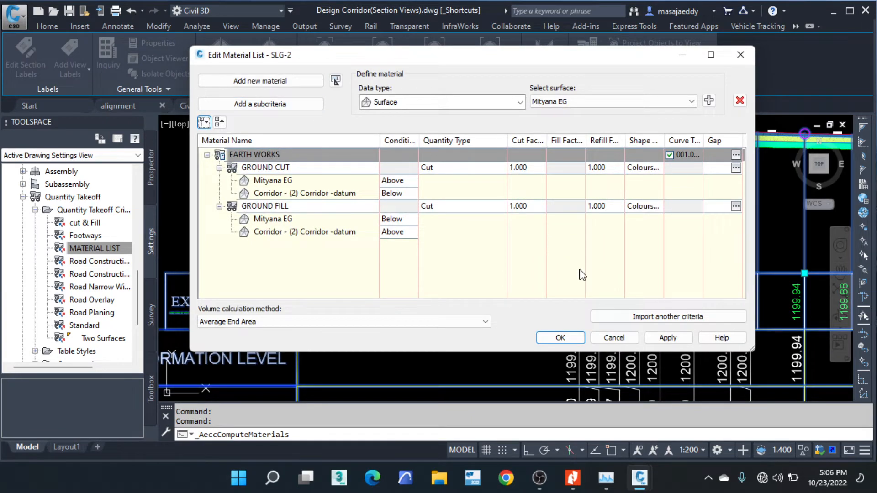
- Import the MATERIAL LIST quantity takeoff criteria into the SLG-2 material list
click(653, 316)
click(521, 141)
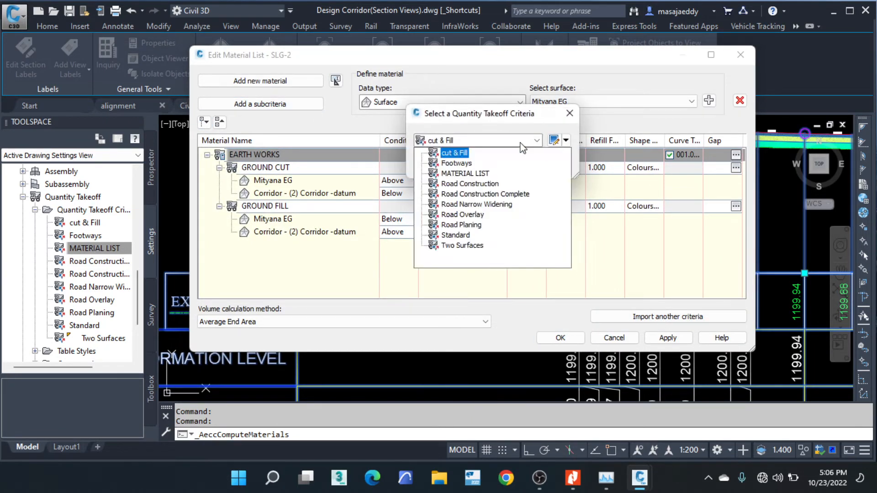
click(469, 176)
click(439, 165)
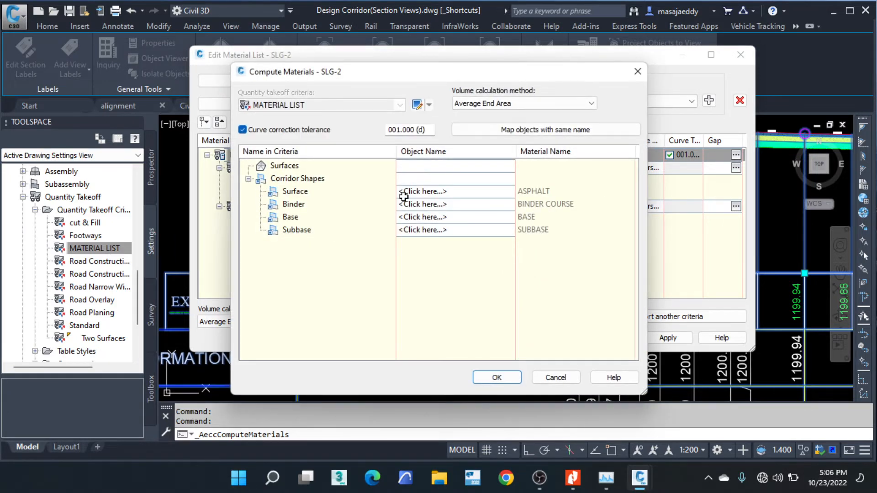
- Map the Surface, Binder, Base and Subbase criteria to the Corridor - (2) Surface, Binder, Base and SubBase shapes, and accept the mapping
click(445, 192)
click(446, 194)
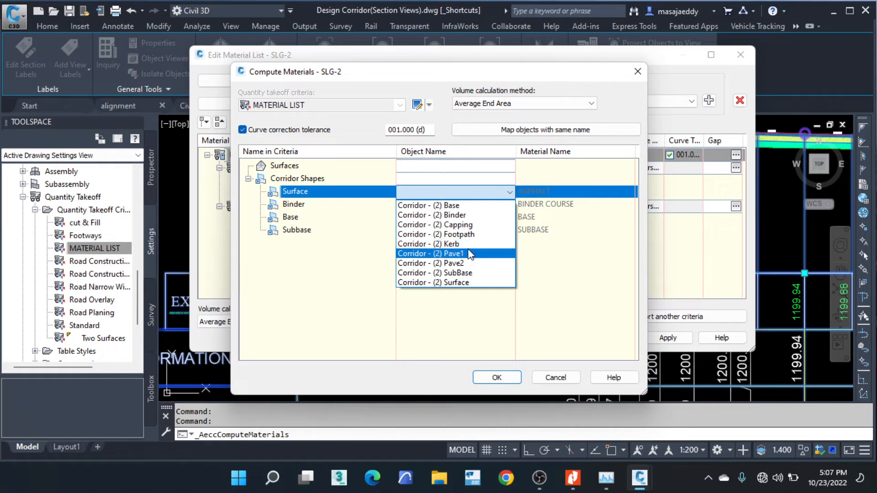
click(454, 282)
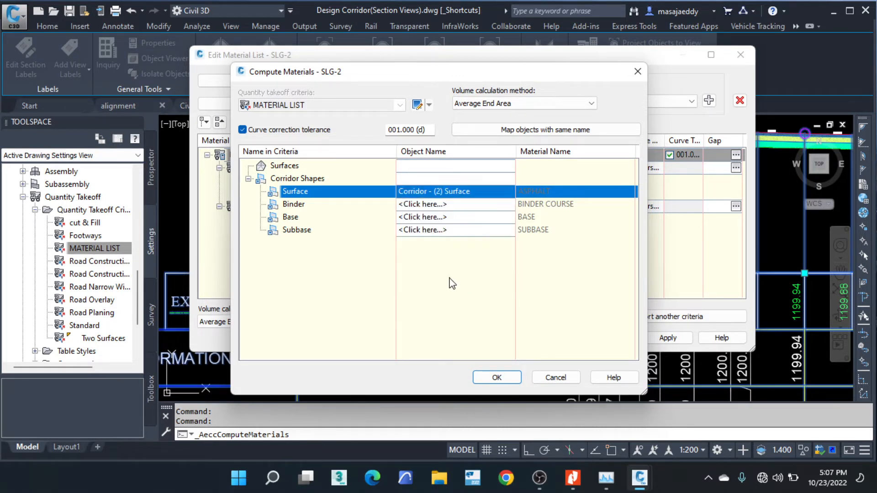
click(439, 208)
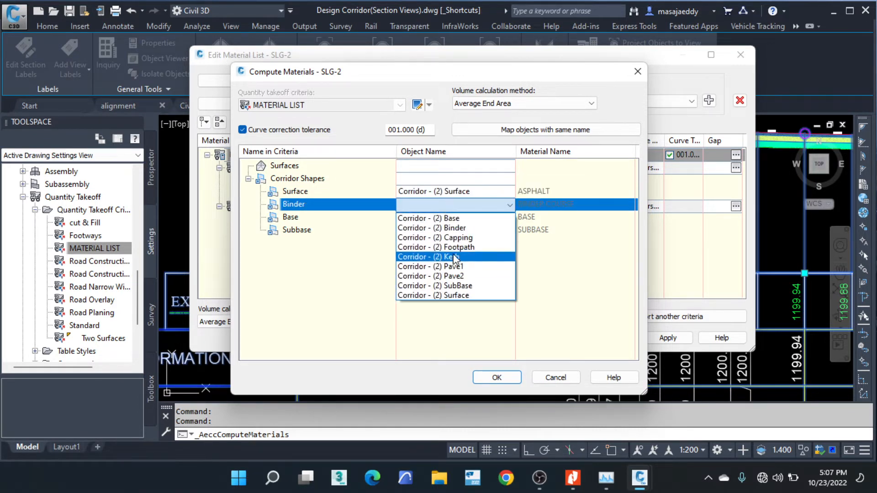
click(454, 228)
click(448, 218)
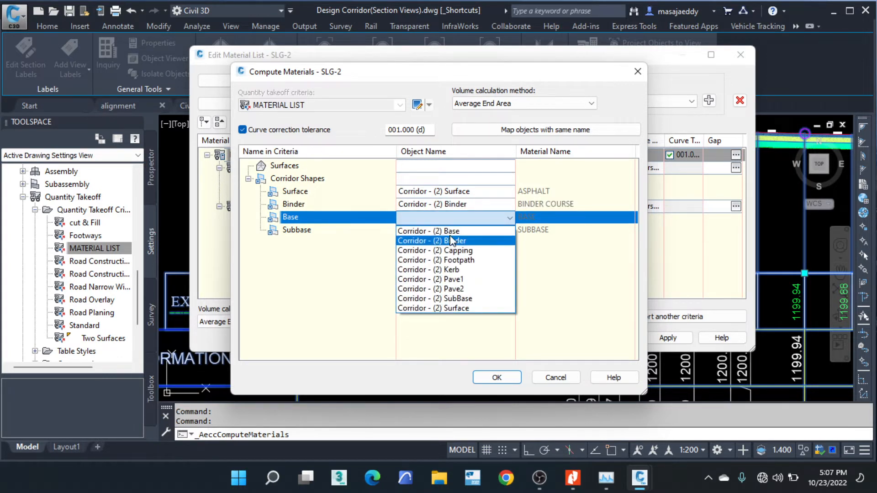
click(451, 227)
click(451, 230)
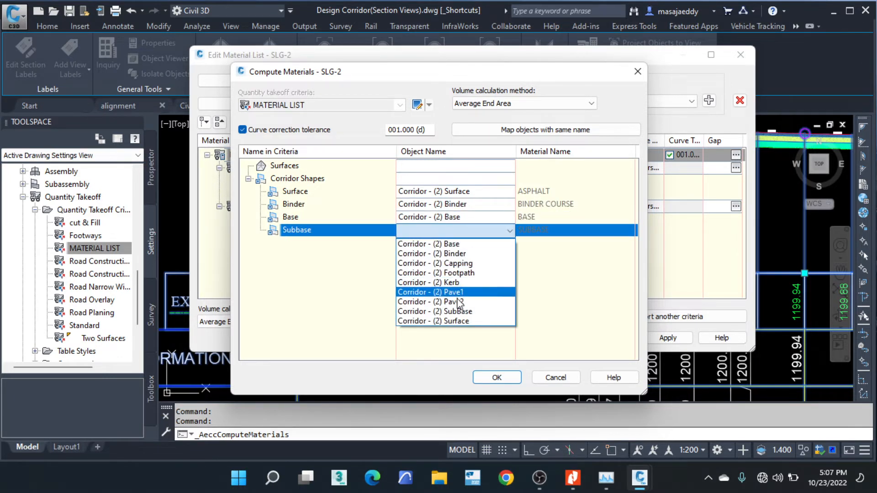
click(458, 311)
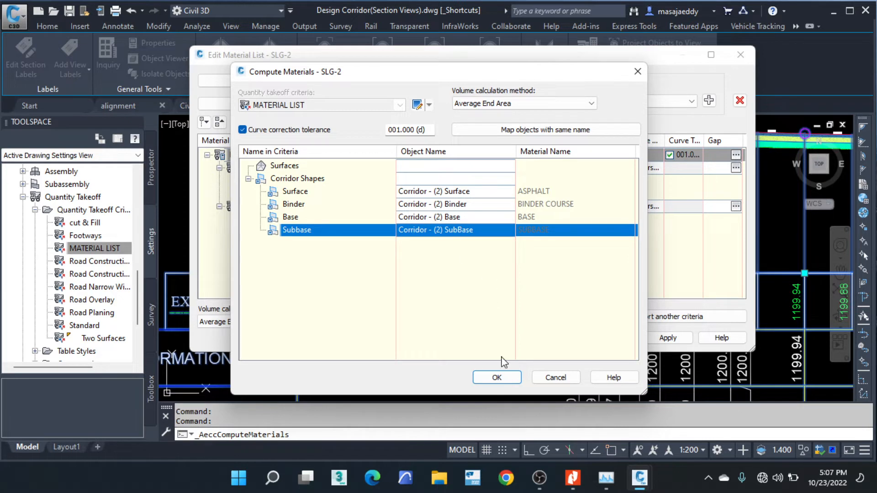
click(497, 377)
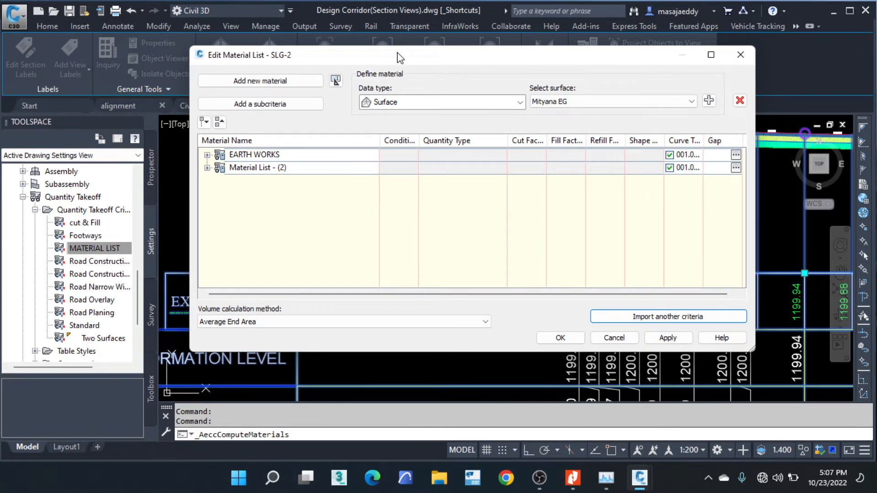
- Rename the newly imported material list as ROAD MATERIALS and expand it to list its pavement materials
drag(397, 63, 502, 89)
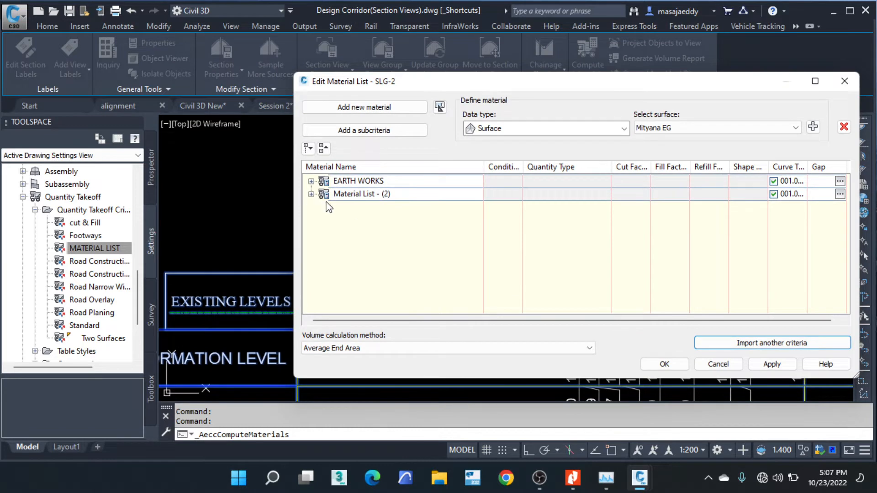
double_click(397, 195)
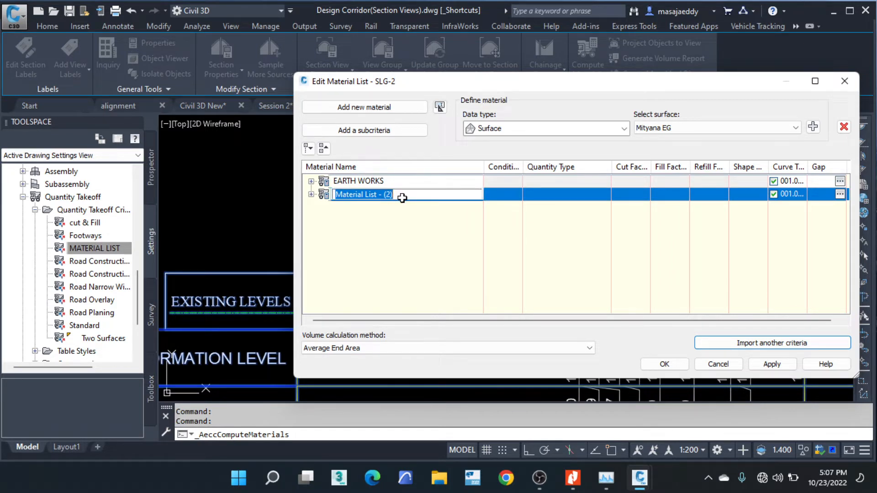
text(R)
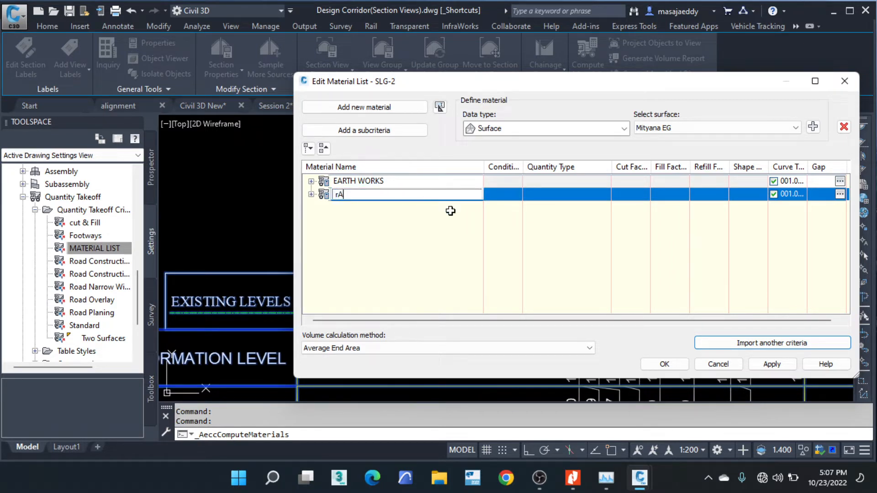
text(OAD MA)
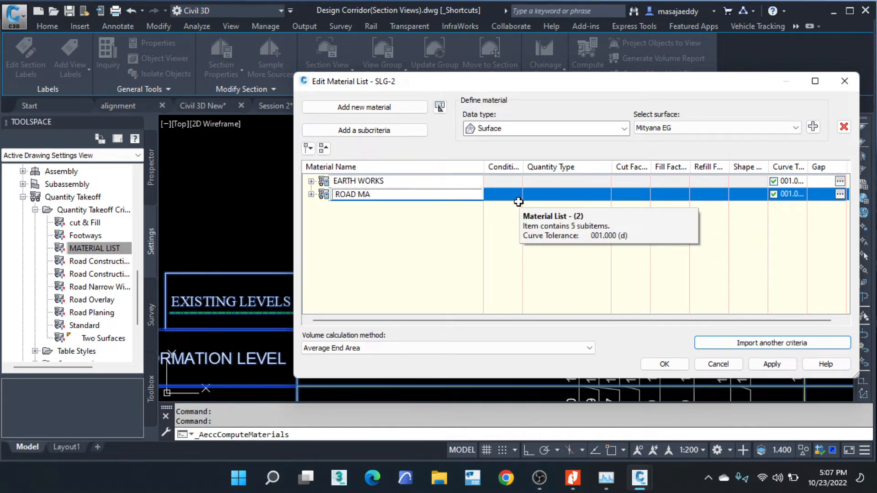
text(TERIALS)
click(311, 194)
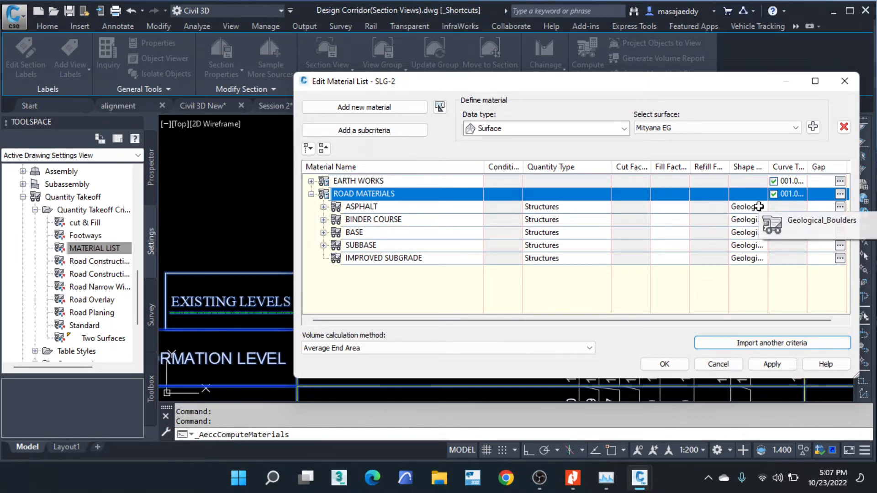
- Accept the edited SLG-2 material list to recompute the quantities, and clear the section view selection
click(665, 363)
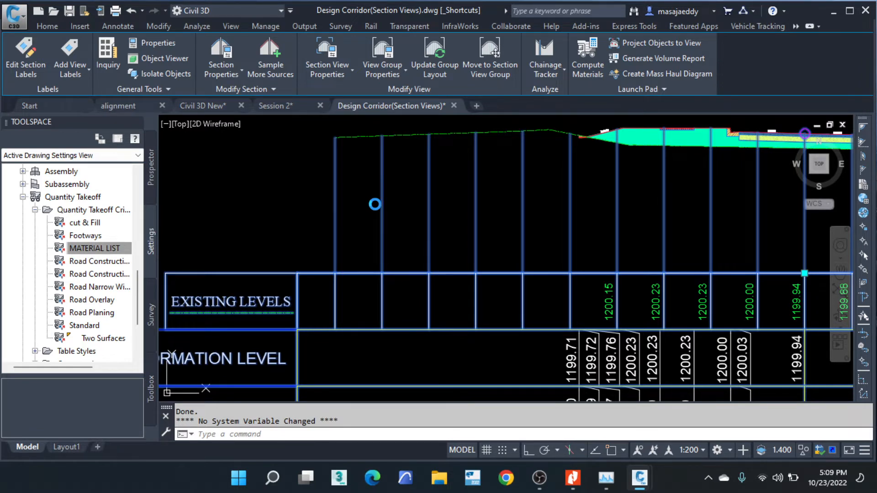
scroll(375, 204, down, 4)
scroll(376, 196, down, 6)
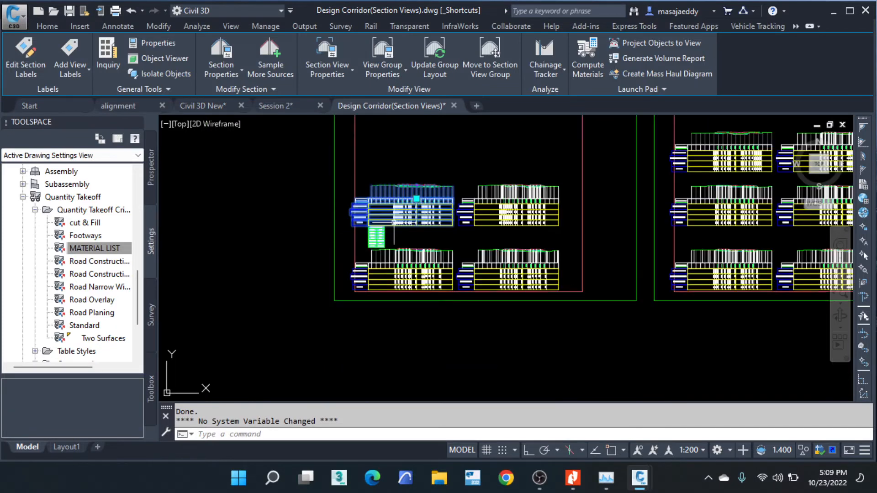
scroll(394, 205, up, 3)
scroll(373, 172, up, 4)
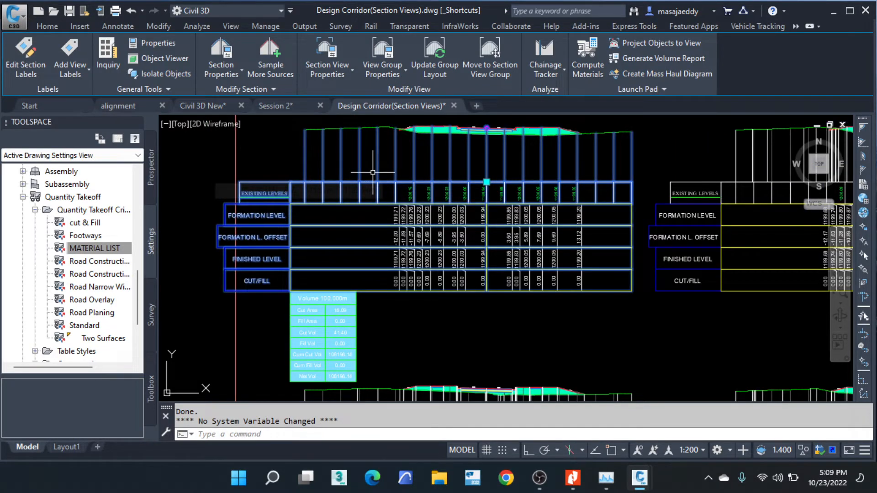
key(Escape)
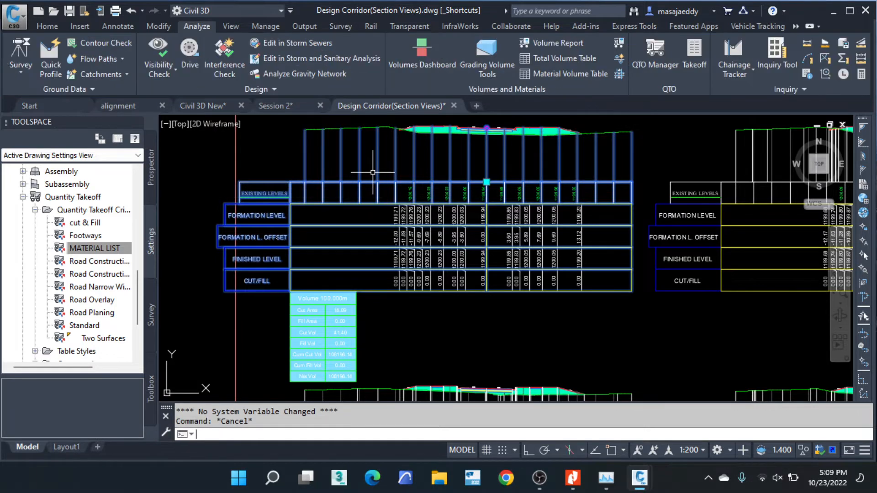